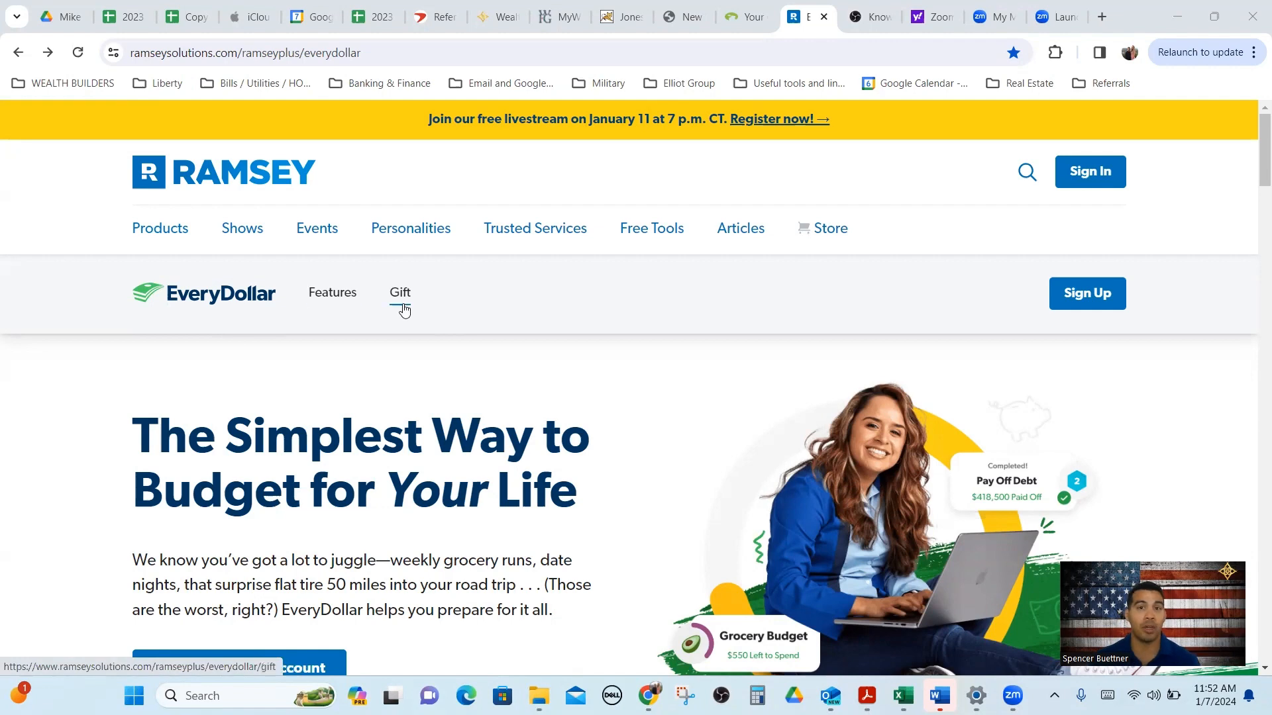
- Sign in to the EveryDollar account with the saved credentials
{"action": "left_click", "coordinate": [1101, 178]}
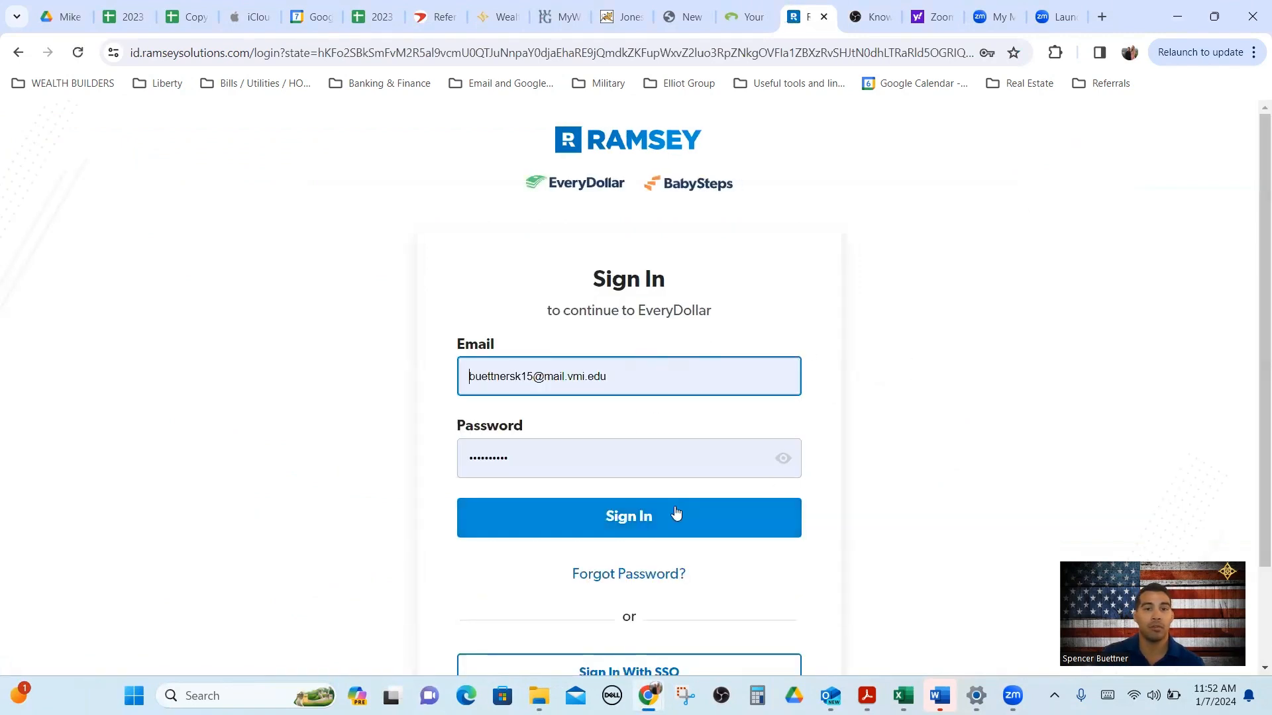
{"action": "left_click", "coordinate": [676, 515]}
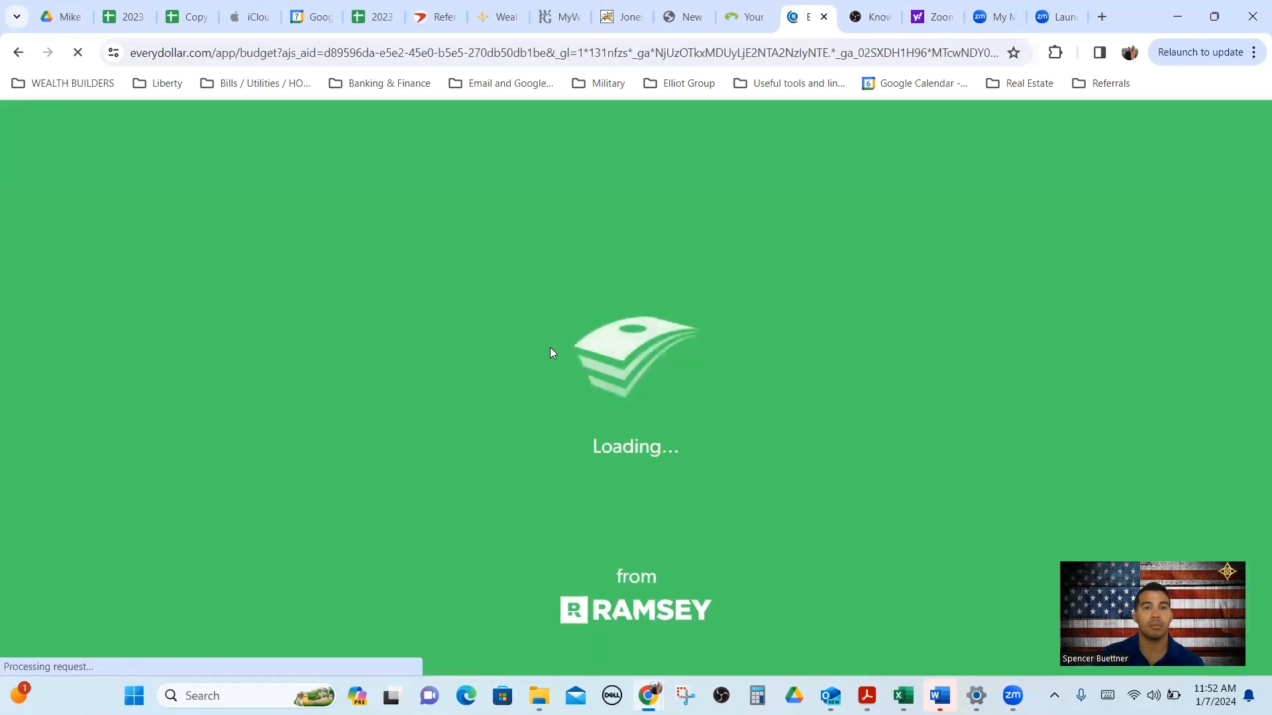
- Switch the displayed budget month to October 2016
{"action": "scroll", "coordinate": [548, 345], "scroll_direction": "down", "scroll_amount": 5}
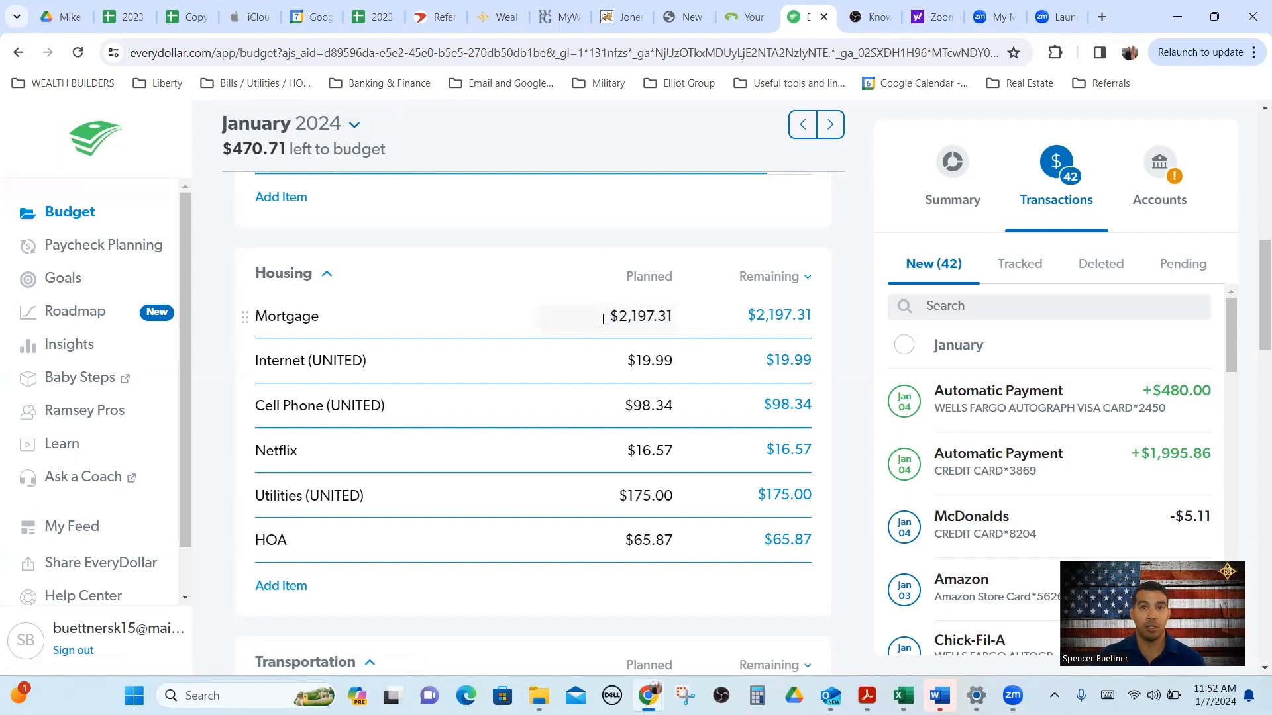
{"action": "left_click", "coordinate": [353, 126]}
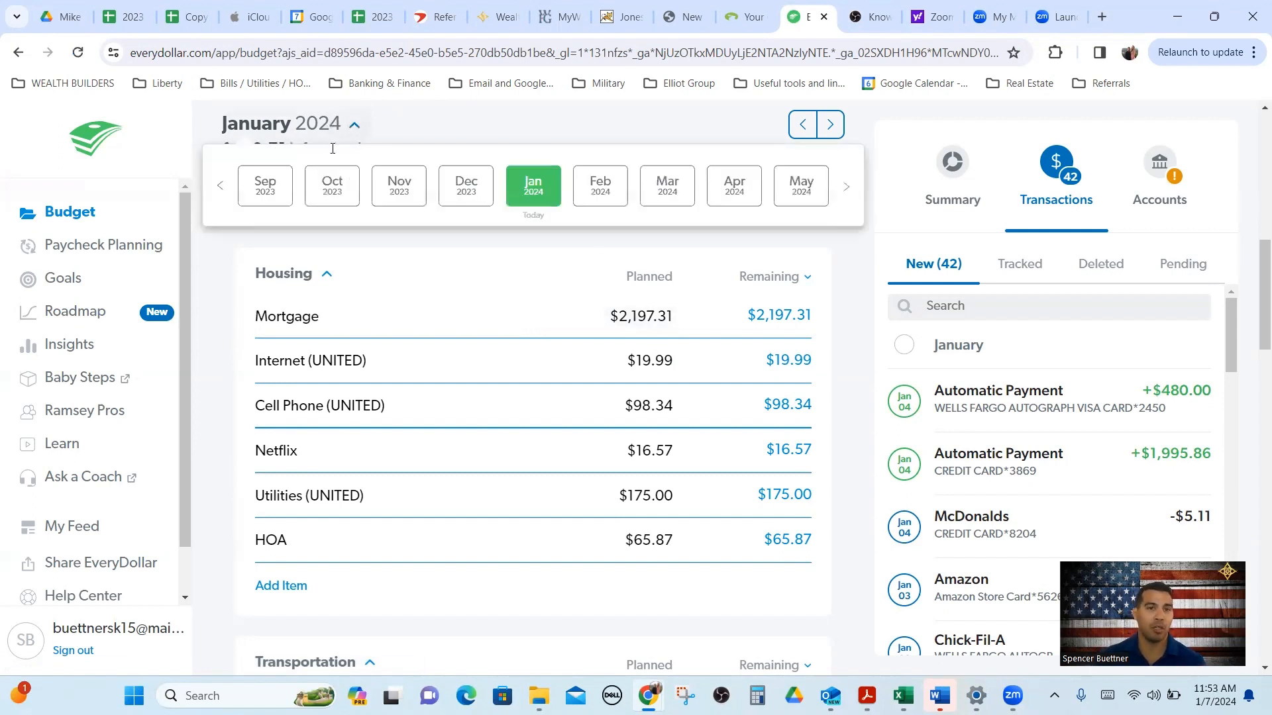
{"action": "left_click", "coordinate": [220, 189]}
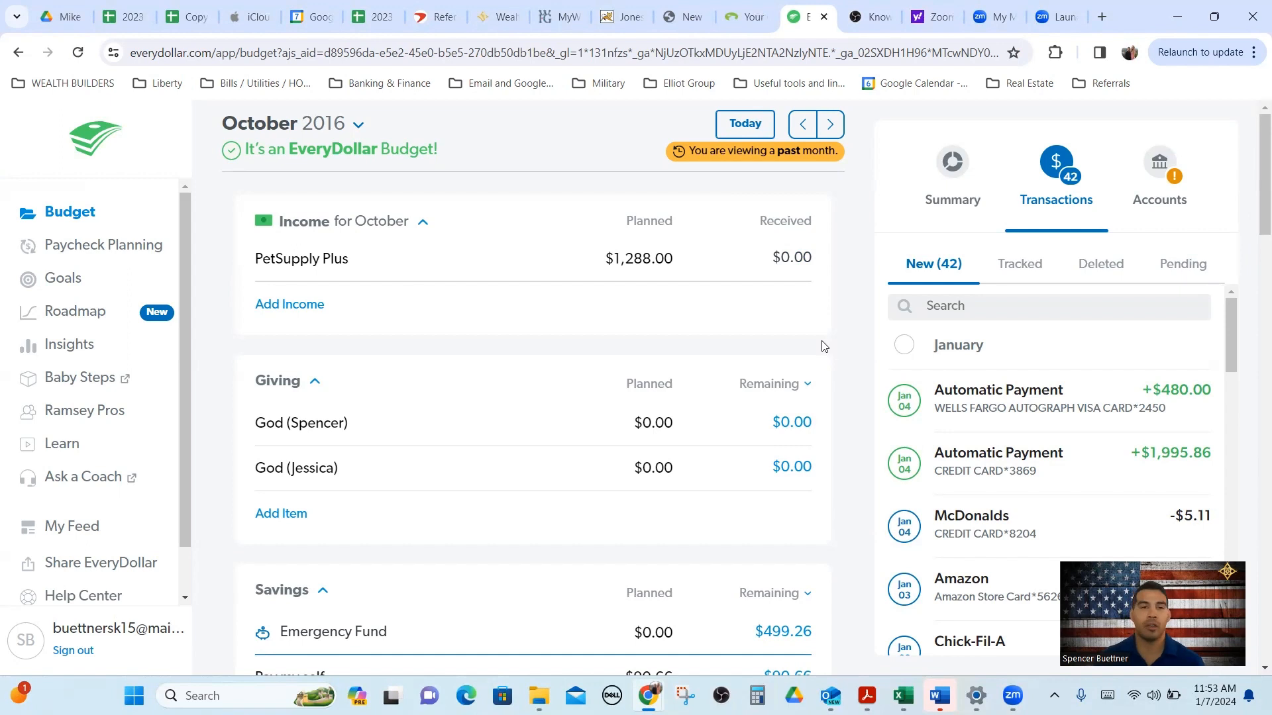
- Rename the PetSupply Plus income item to Husband and set its planned amount to $3,000
{"action": "left_click", "coordinate": [327, 260]}
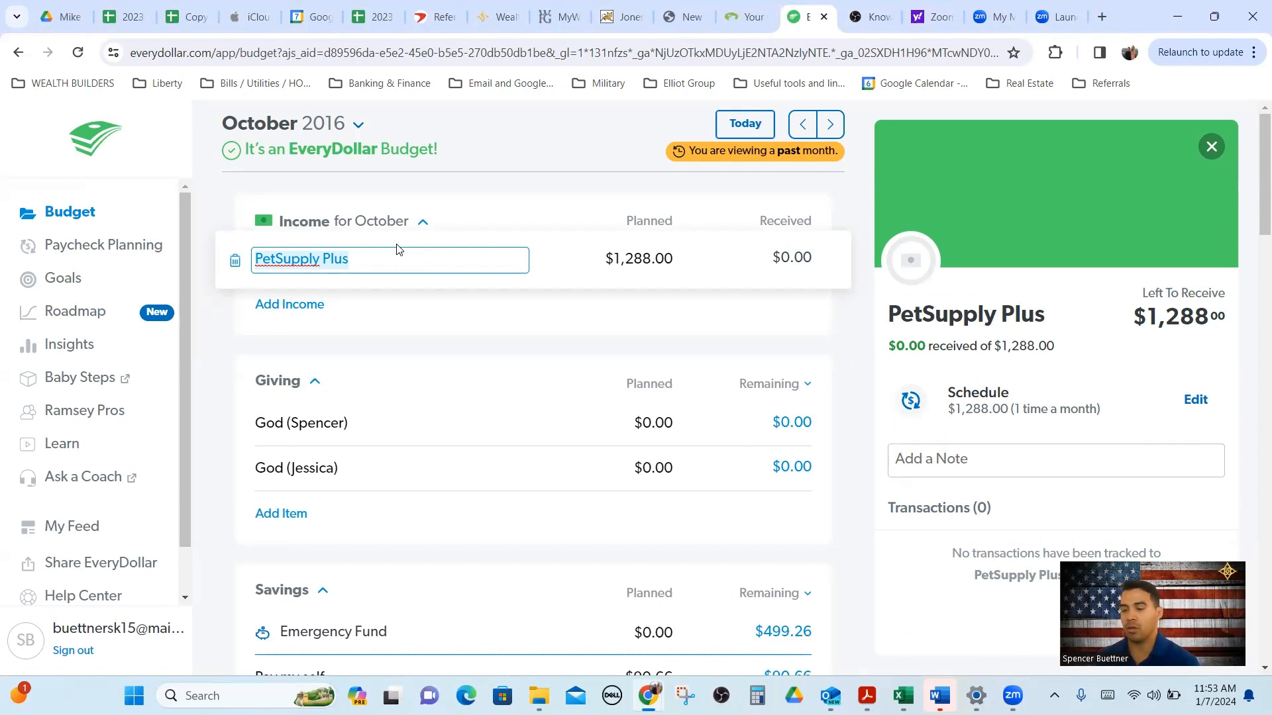
{"action": "type", "text": "Dad"}
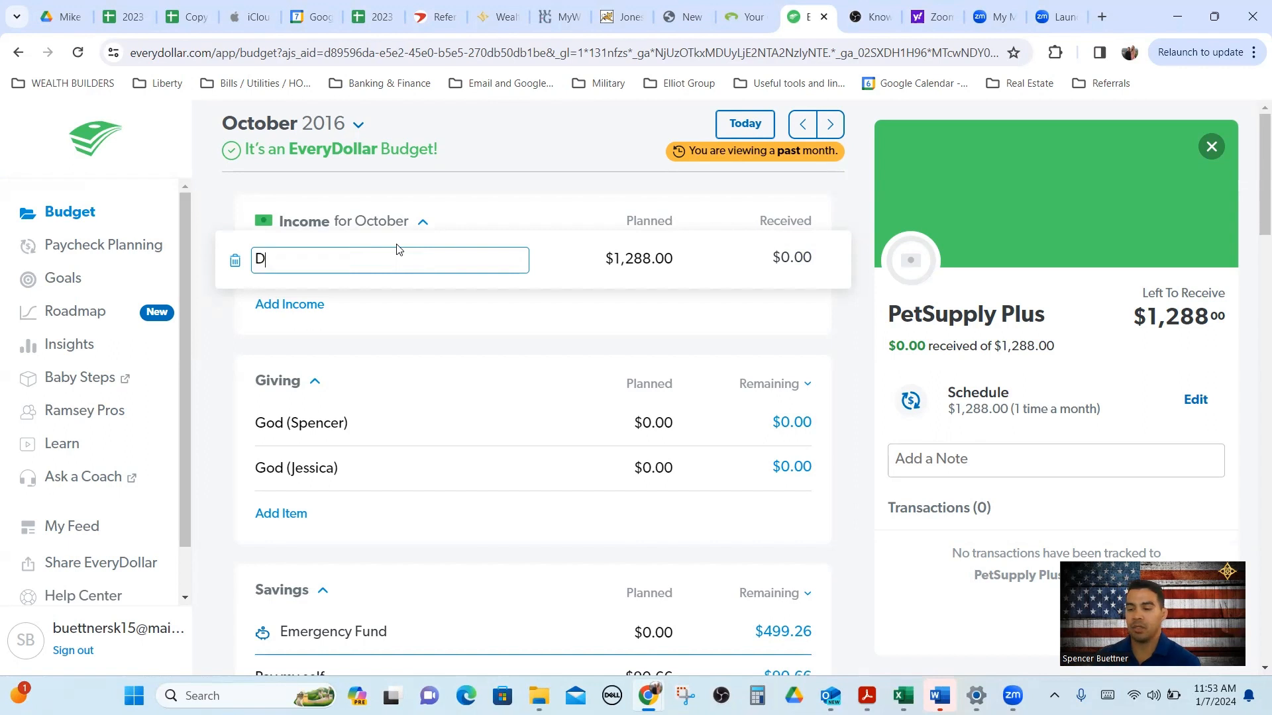
{"action": "key", "text": "BackSpace"}
{"action": "key", "text": "BackSpace"}
{"action": "key", "text": "BackSpace"}
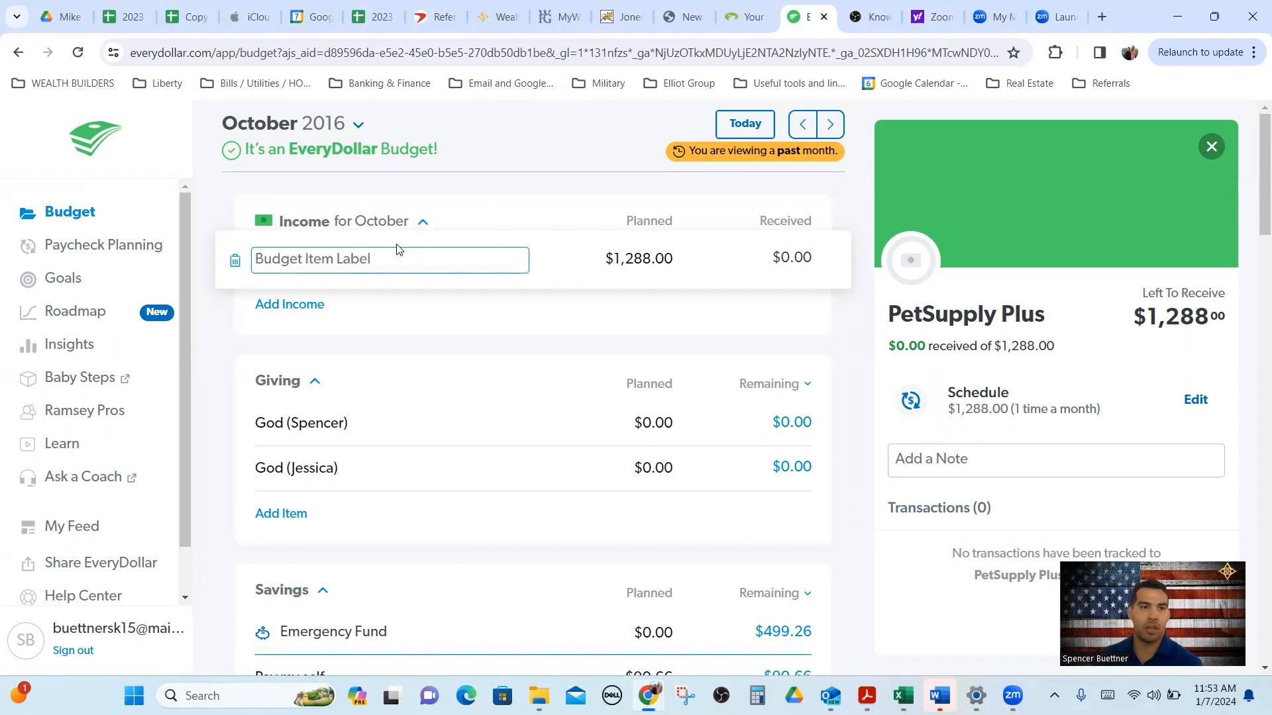
{"action": "type", "text": "Husband"}
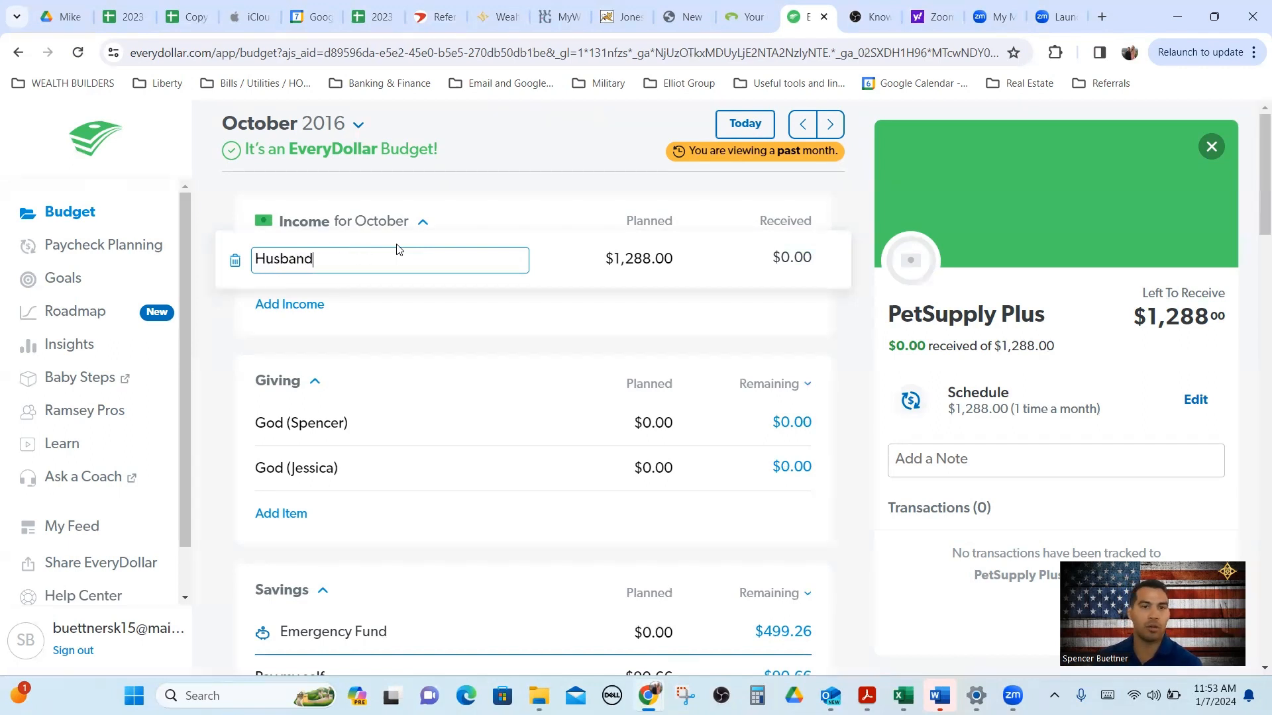
{"action": "key", "text": "Tab"}
{"action": "type", "text": "3000"}
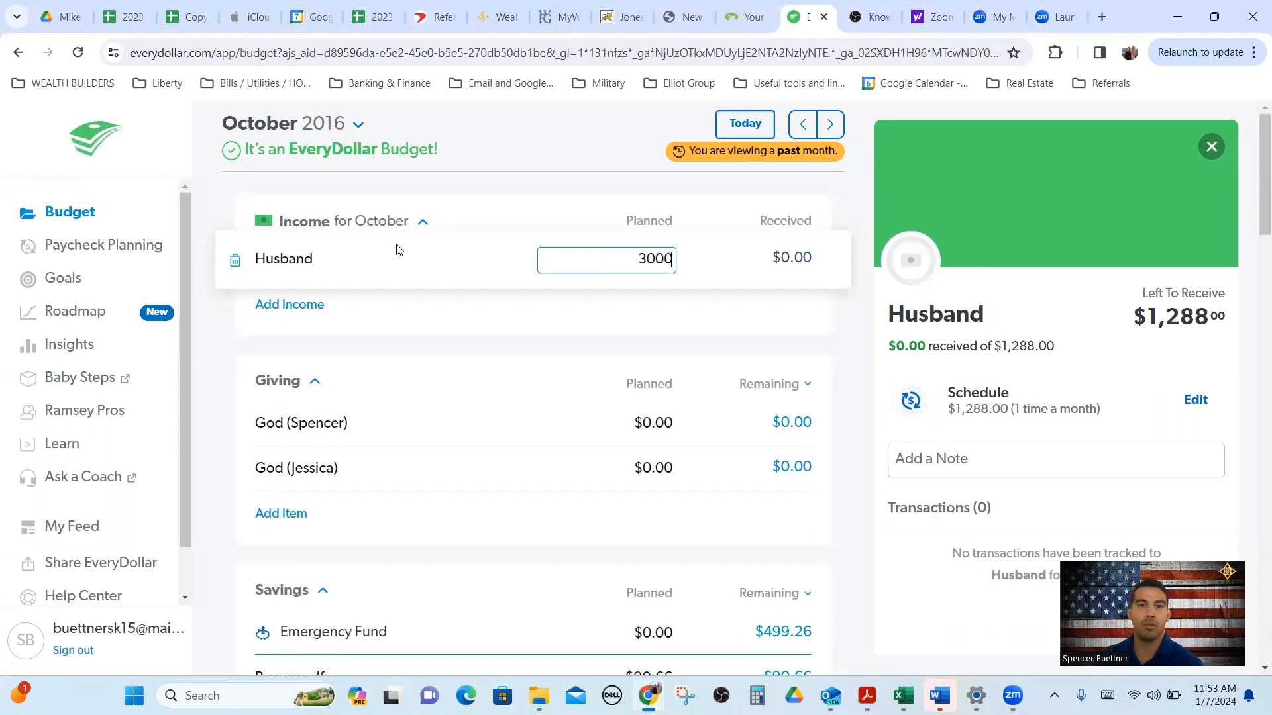
{"action": "left_click", "coordinate": [424, 341]}
- Add a second income item named Wife with a planned amount of $1,500
{"action": "left_click", "coordinate": [307, 305]}
{"action": "type", "text": "Wife"}
{"action": "key", "text": "Tab"}
{"action": "type", "text": "1500"}
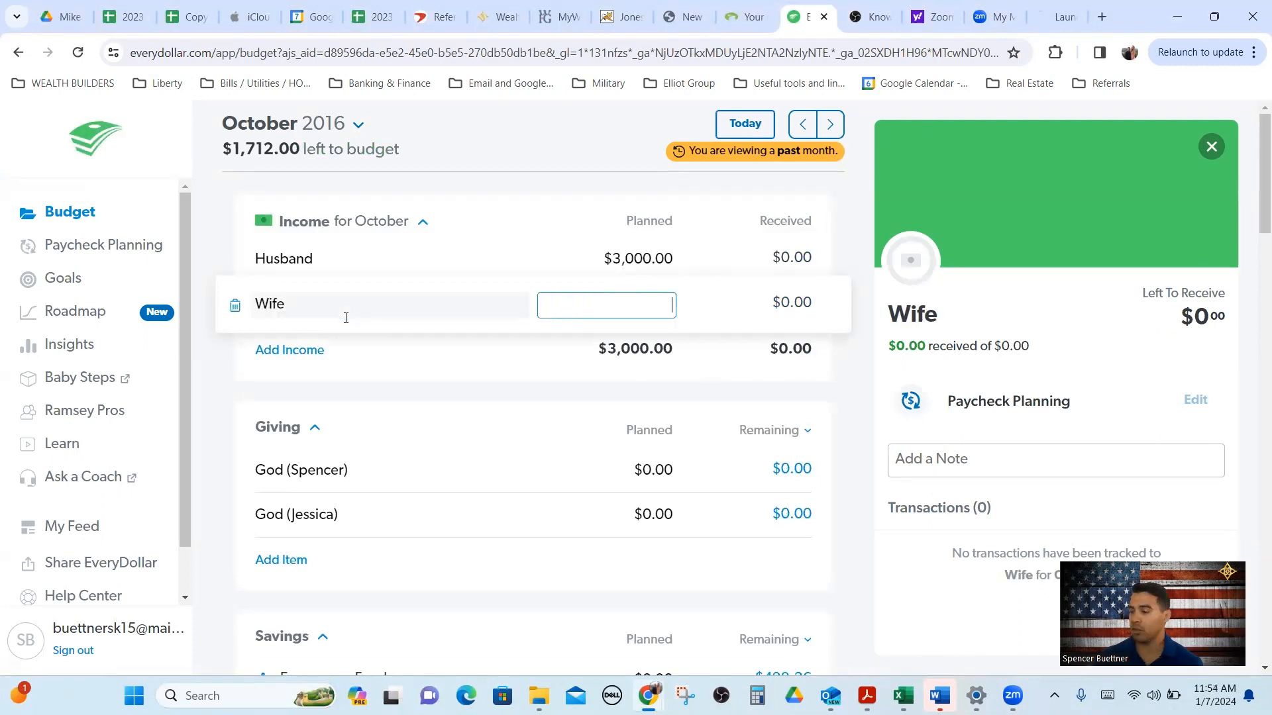
{"action": "left_click", "coordinate": [430, 407]}
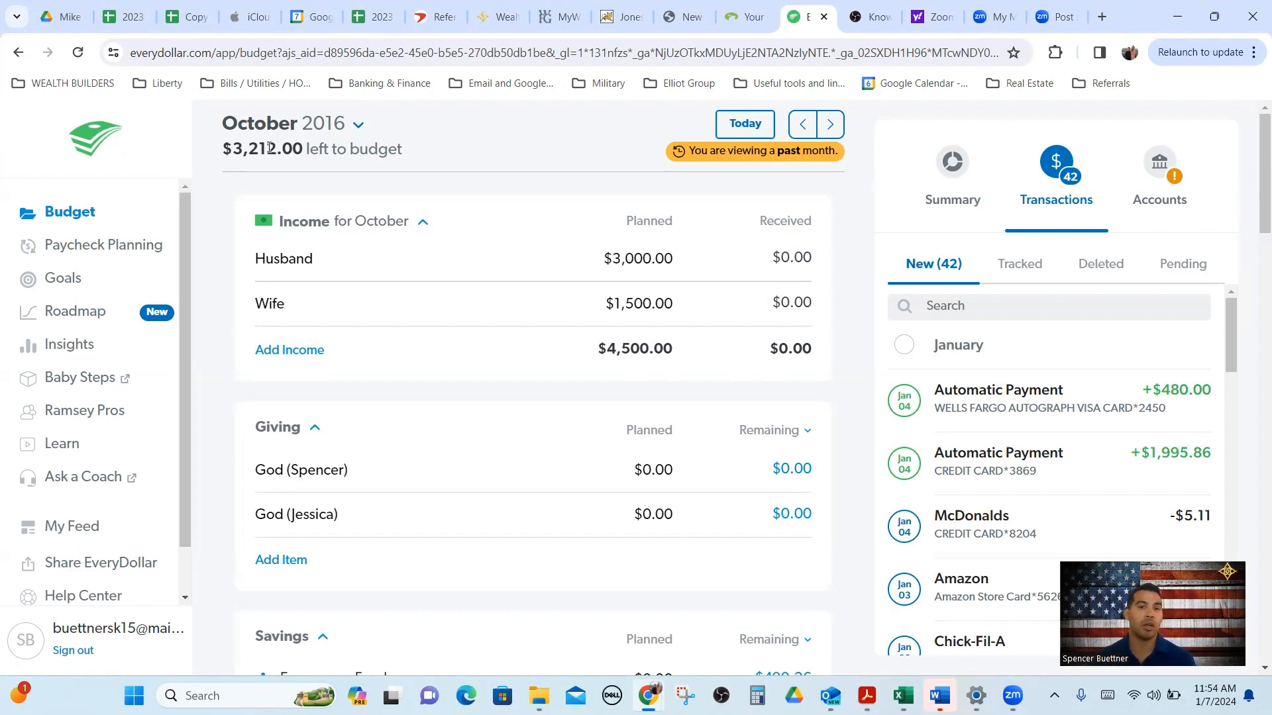
- Rename the first Giving item to Tithe and set its planned amount to $450
{"action": "left_click", "coordinate": [303, 475]}
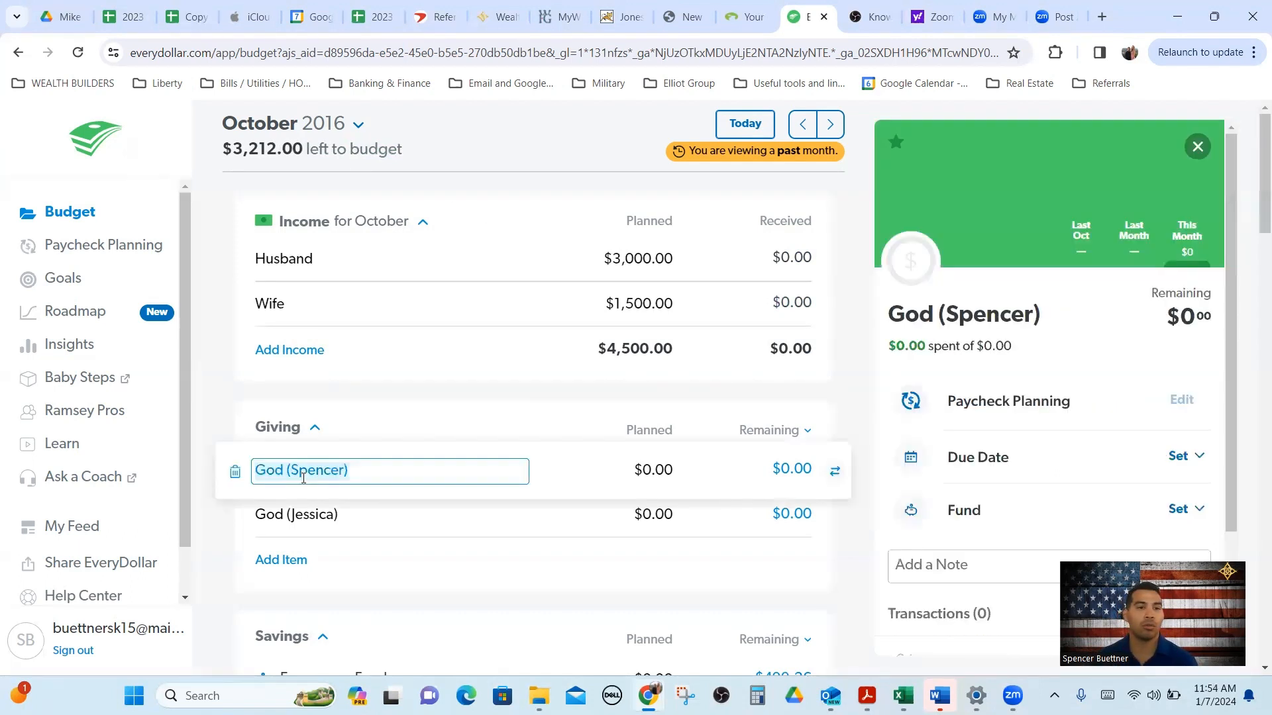
{"action": "type", "text": "Tithe"}
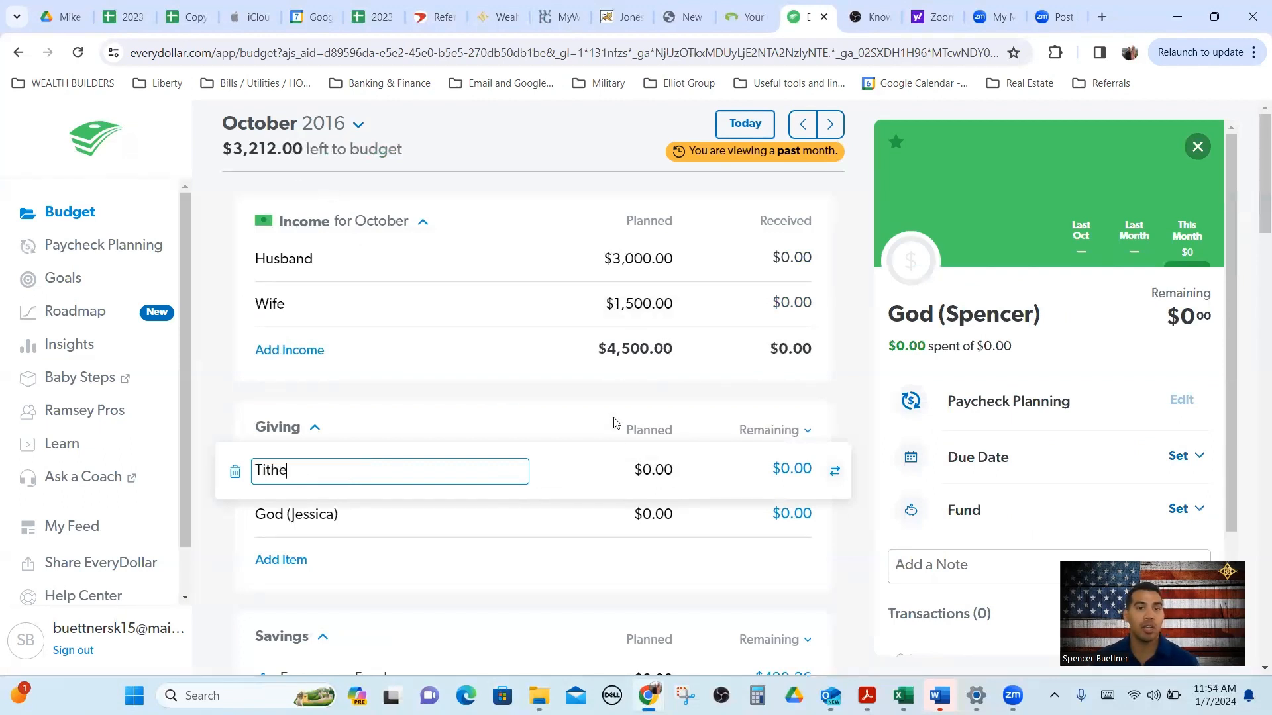
{"action": "left_click", "coordinate": [659, 470]}
{"action": "type", "text": "450"}
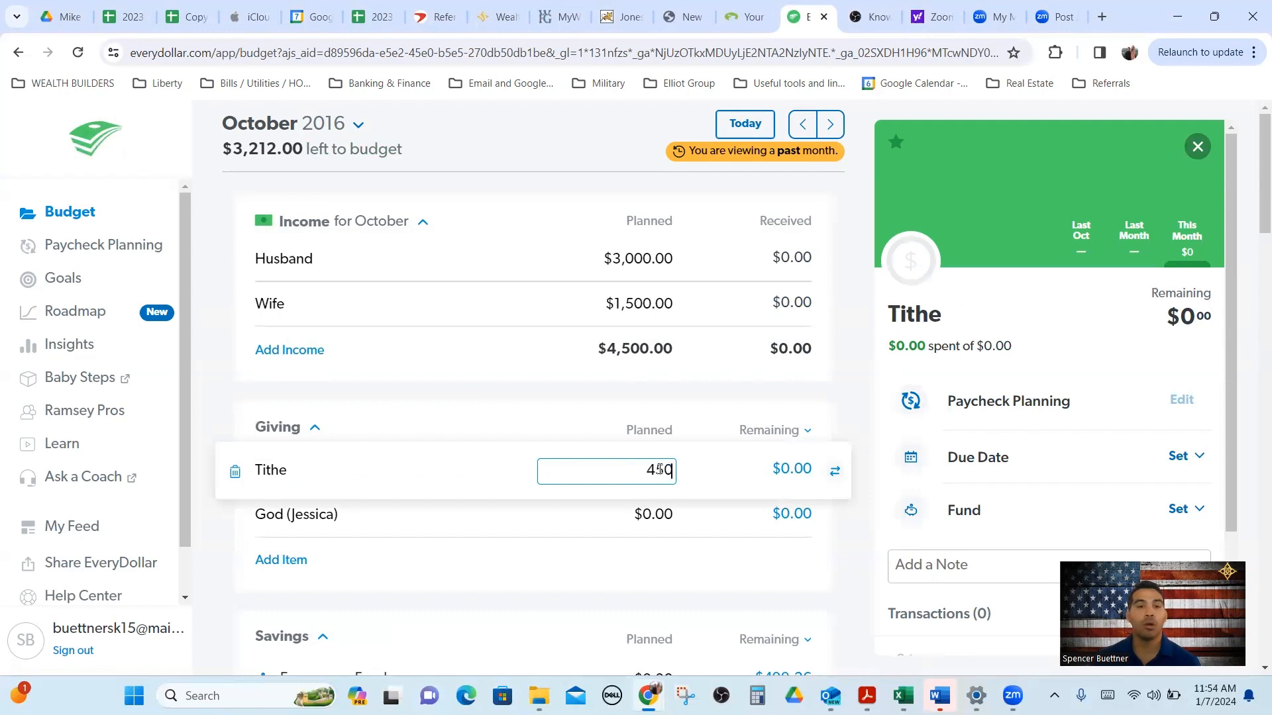
{"action": "left_click", "coordinate": [682, 616]}
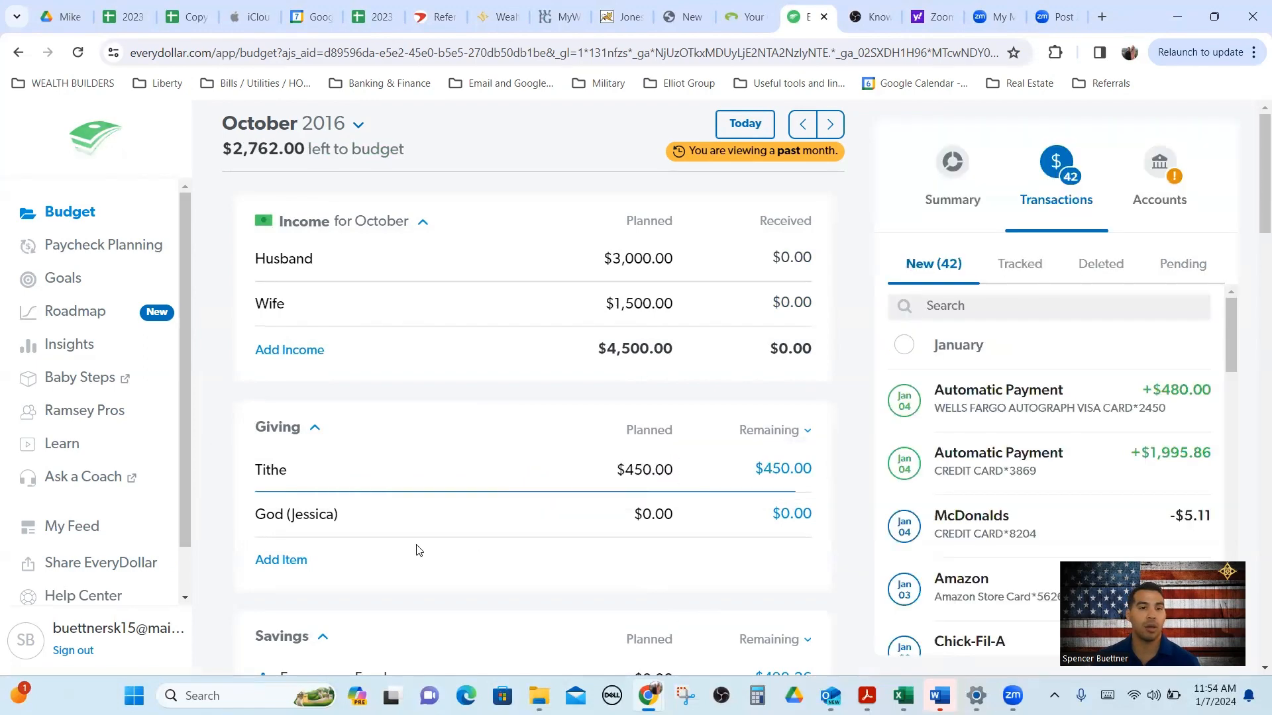
- Delete the remaining item below Tithe from the Giving category
{"action": "left_click", "coordinate": [240, 518]}
{"action": "left_click", "coordinate": [234, 517]}
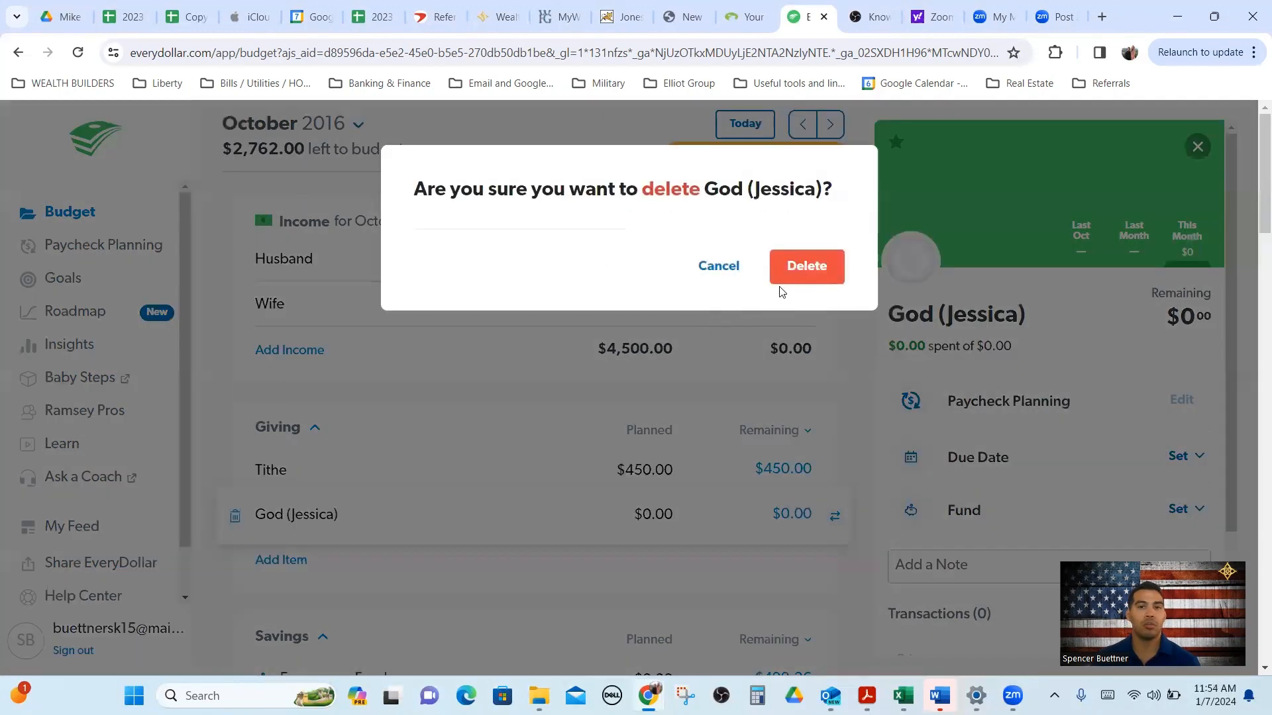
{"action": "left_click", "coordinate": [803, 269]}
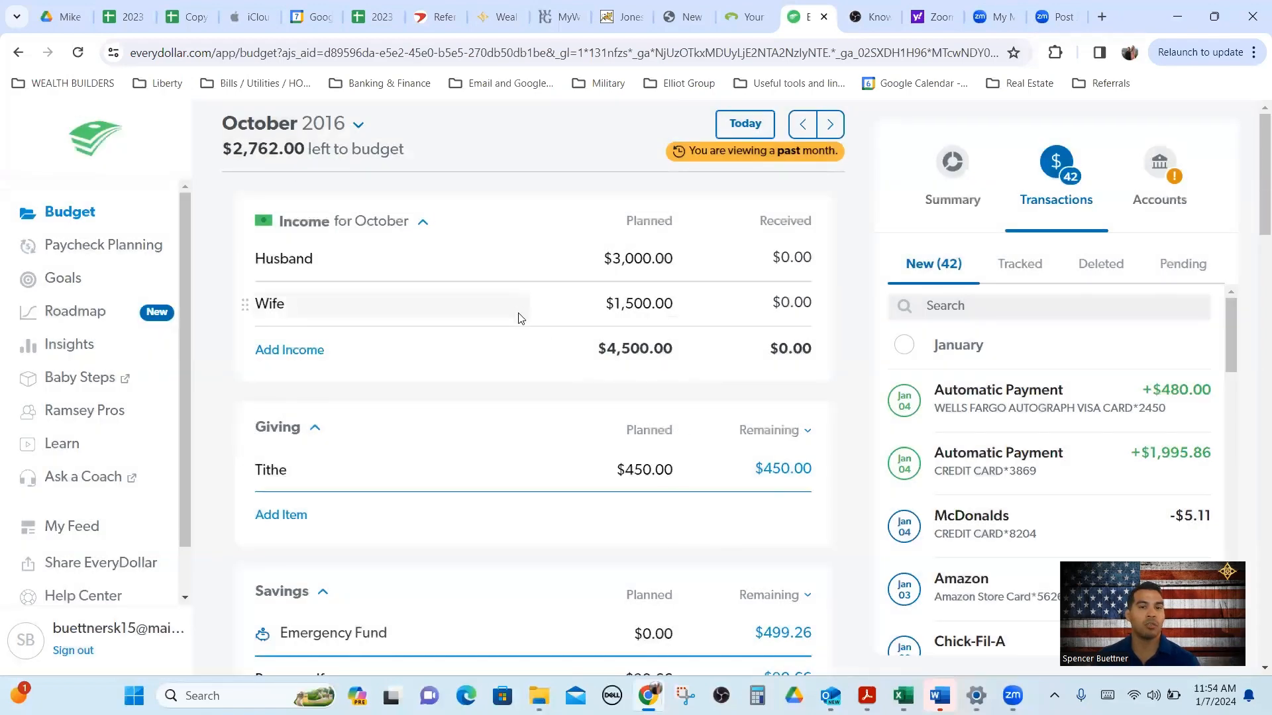
- Delete the Pay my self item from the Savings category
{"action": "scroll", "coordinate": [523, 321], "scroll_direction": "down", "scroll_amount": 5}
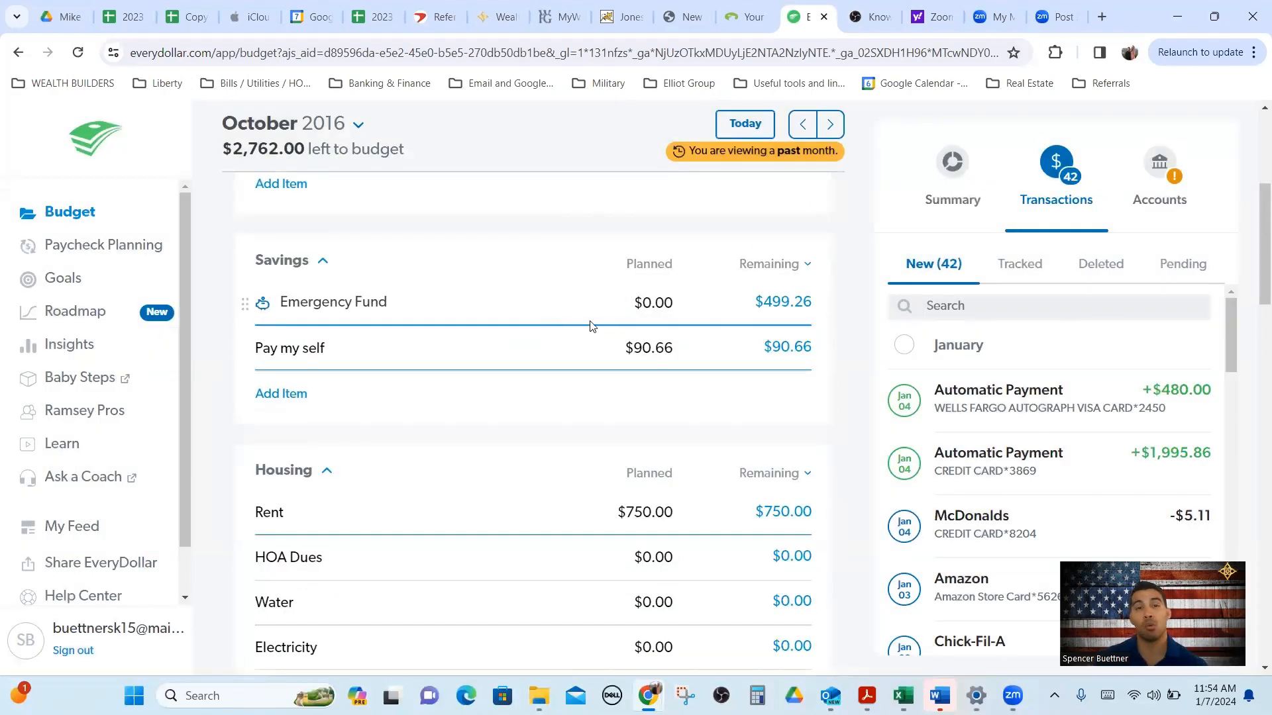
{"action": "left_click", "coordinate": [252, 358]}
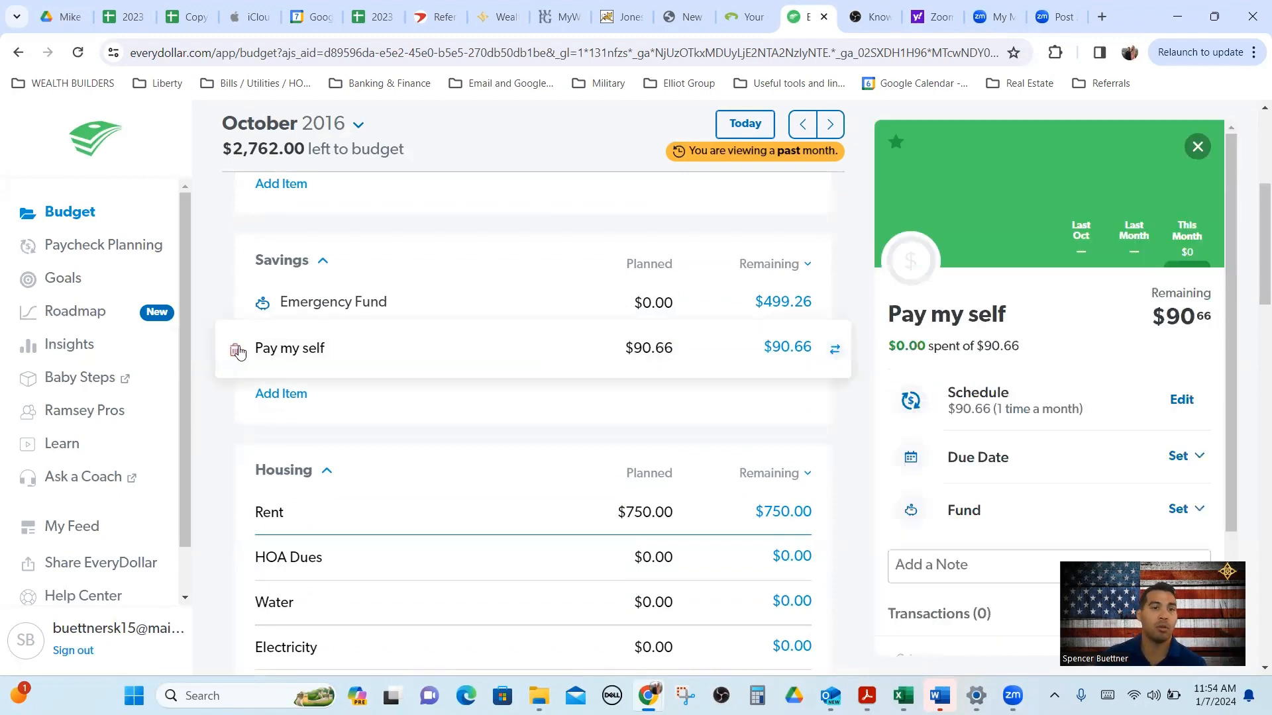
{"action": "left_click", "coordinate": [234, 349]}
{"action": "left_click", "coordinate": [808, 264]}
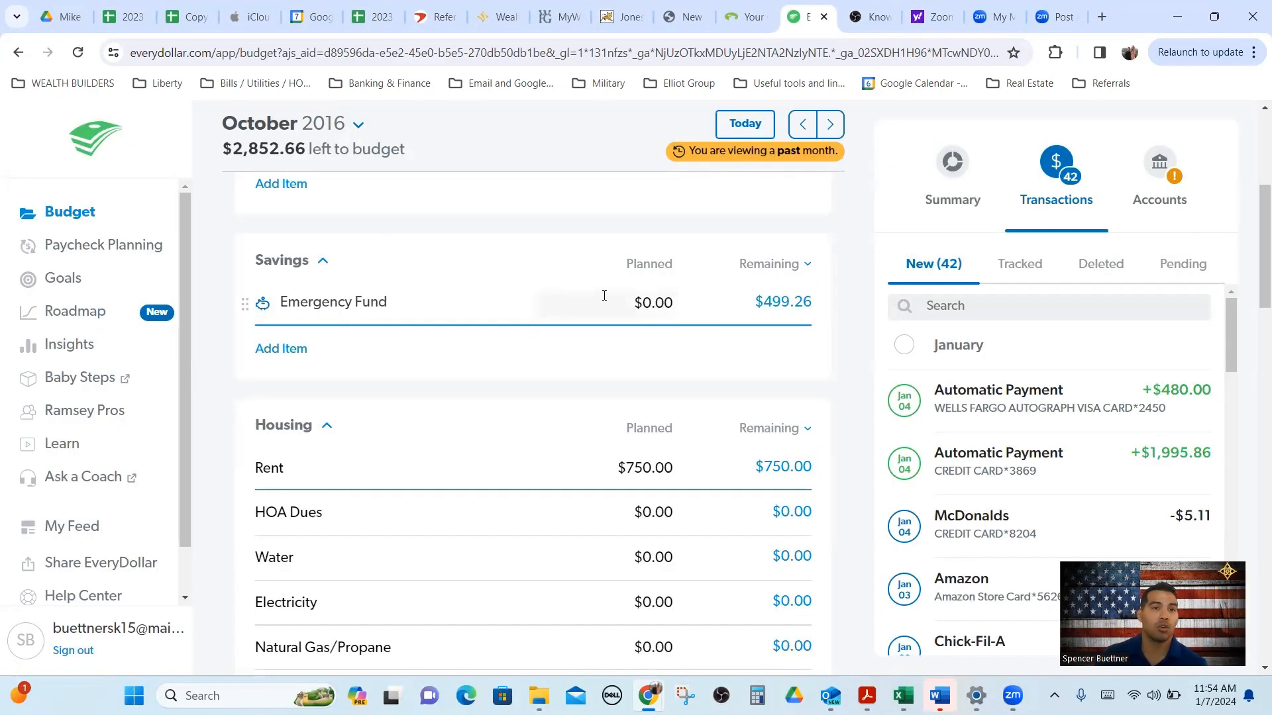
- Set the planned amount of the Emergency Fund in Savings to $450
{"action": "left_click", "coordinate": [645, 304]}
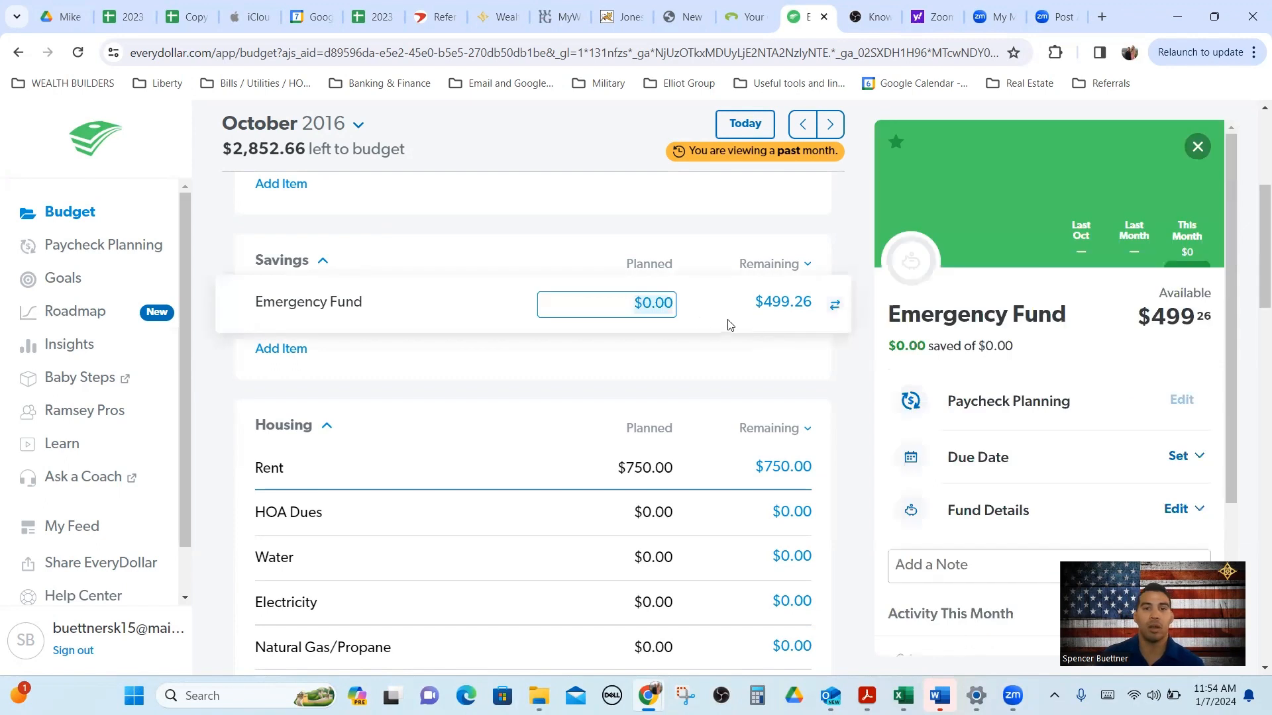
{"action": "type", "text": "450"}
{"action": "left_click", "coordinate": [689, 349]}
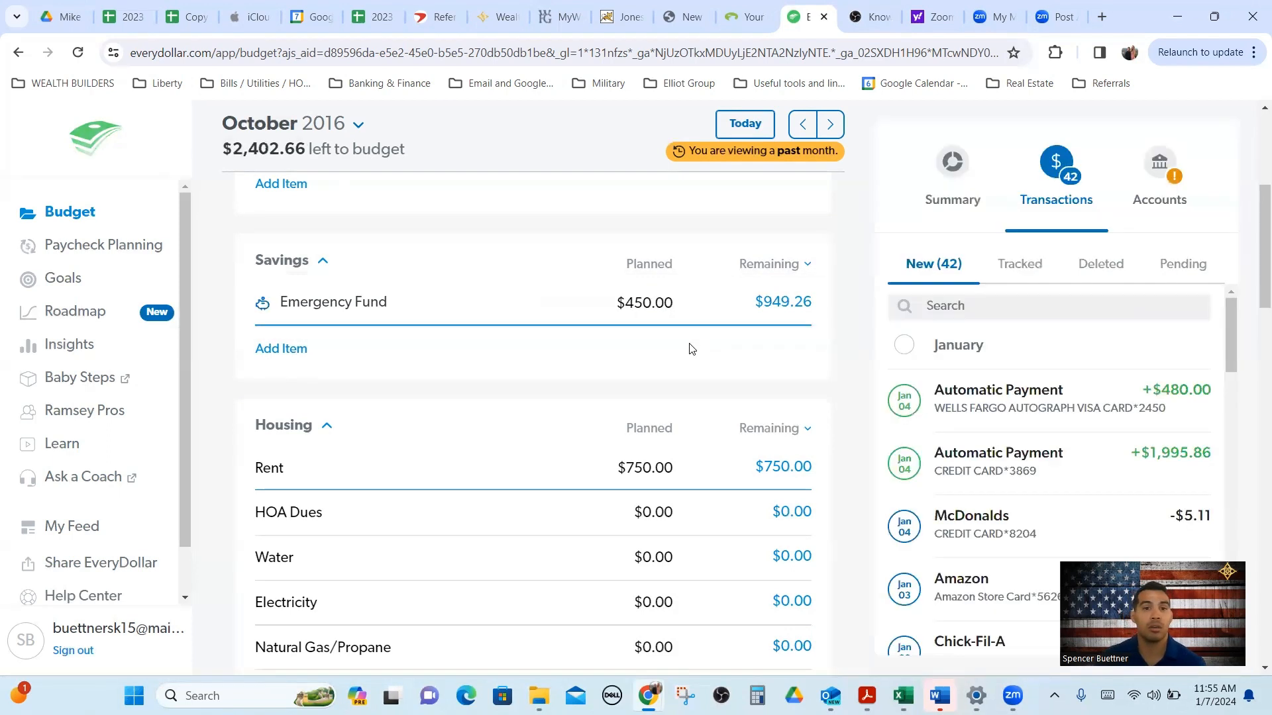
- Set the planned Rent amount in the Housing category to $1,000
{"action": "scroll", "coordinate": [452, 394], "scroll_direction": "down", "scroll_amount": 3}
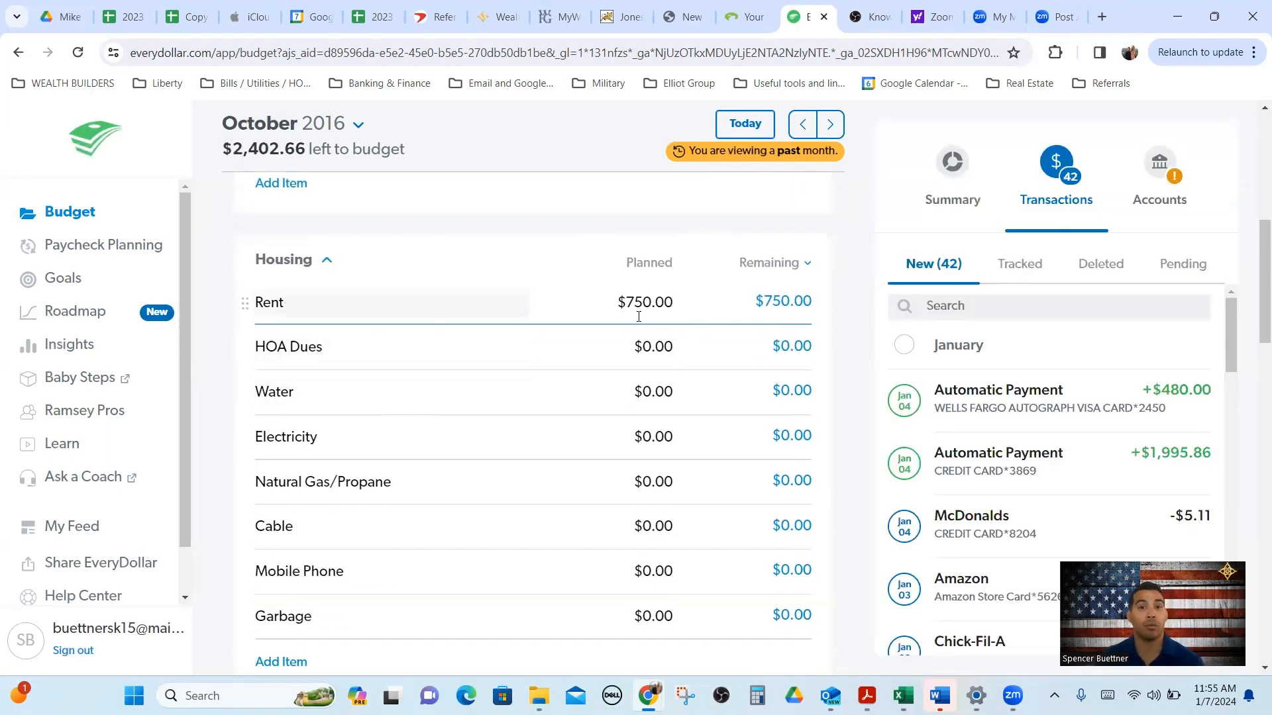
{"action": "left_click", "coordinate": [660, 303]}
{"action": "type", "text": "1000"}
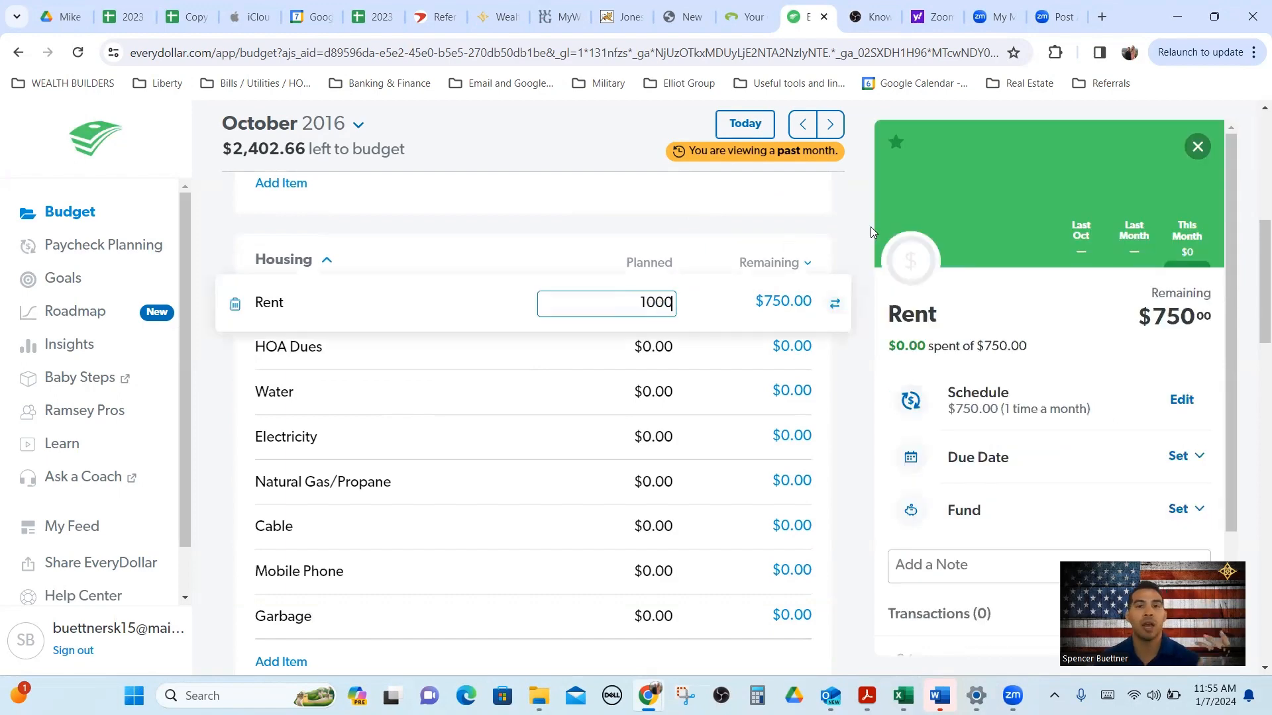
{"action": "key", "text": "Return"}
- Plan $30 for Water and $50 for Electricity in the Housing category
{"action": "scroll", "coordinate": [623, 385], "scroll_direction": "down", "scroll_amount": 1}
{"action": "left_click", "coordinate": [661, 309]}
{"action": "type", "text": "30"}
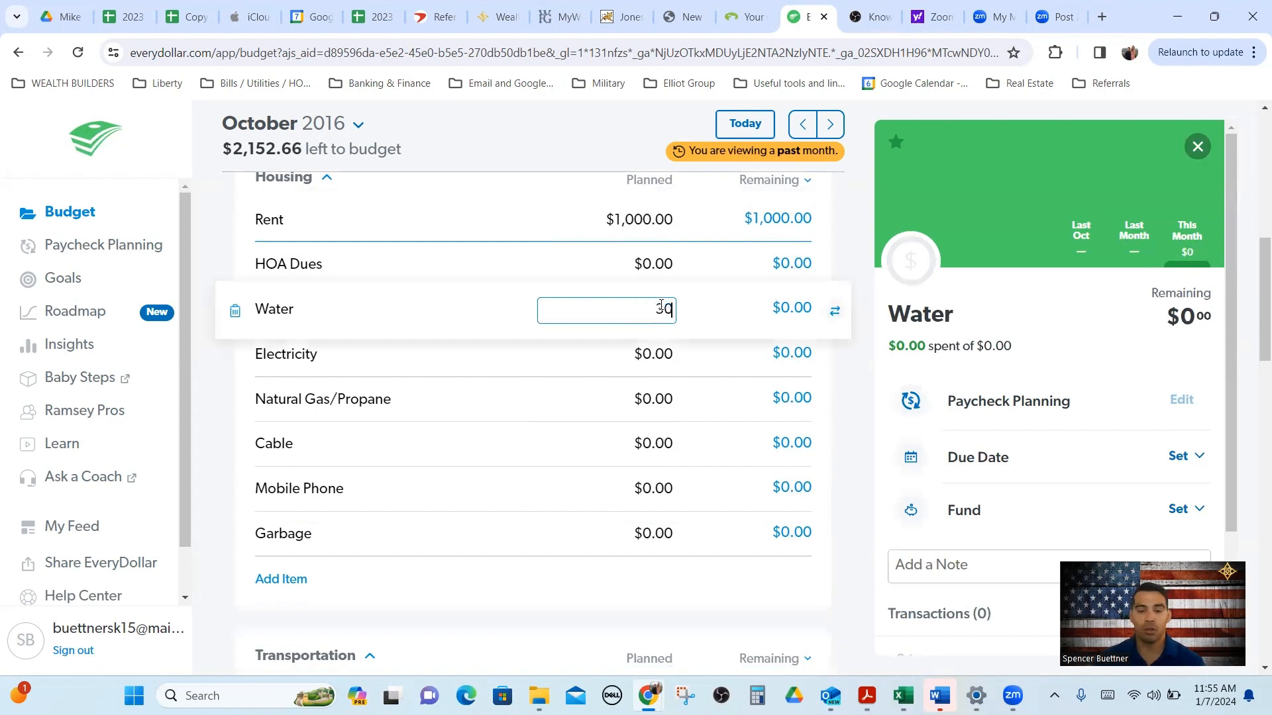
{"action": "type", "text": "50"}
{"action": "left_click", "coordinate": [666, 397]}
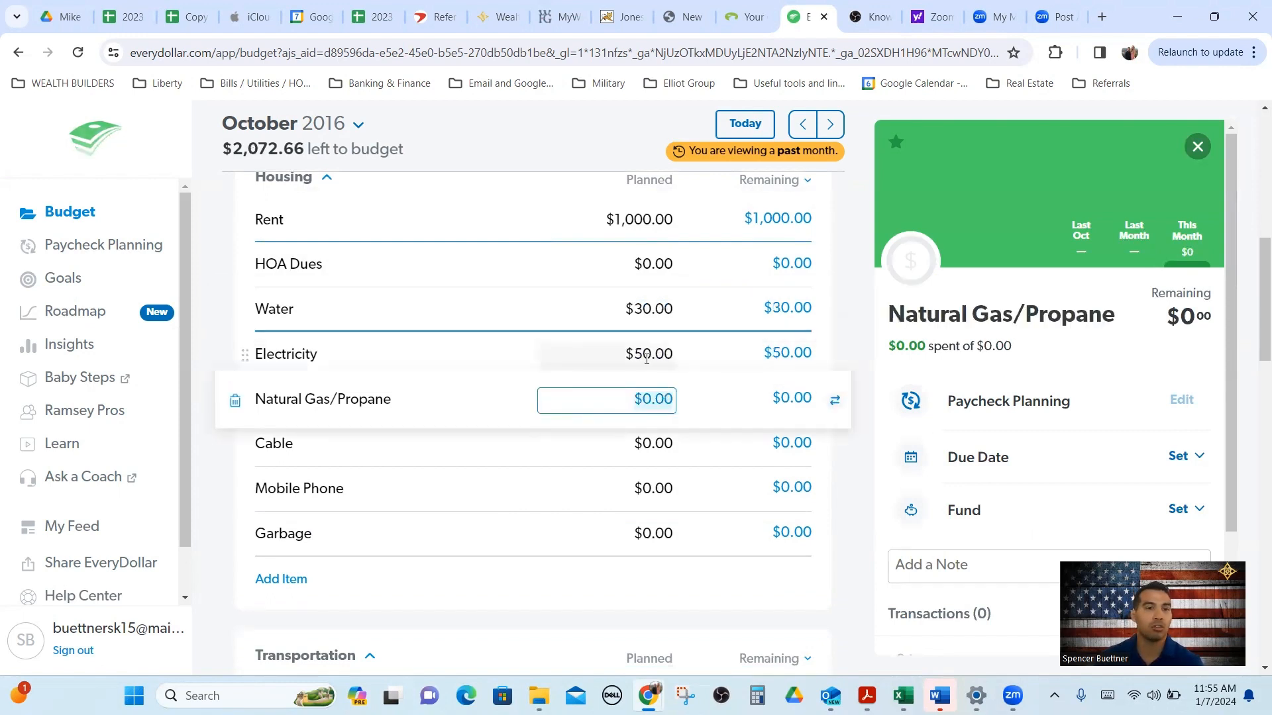
- Set the planned Mobile Phone amount in the Housing category to $100
{"action": "left_click", "coordinate": [639, 444]}
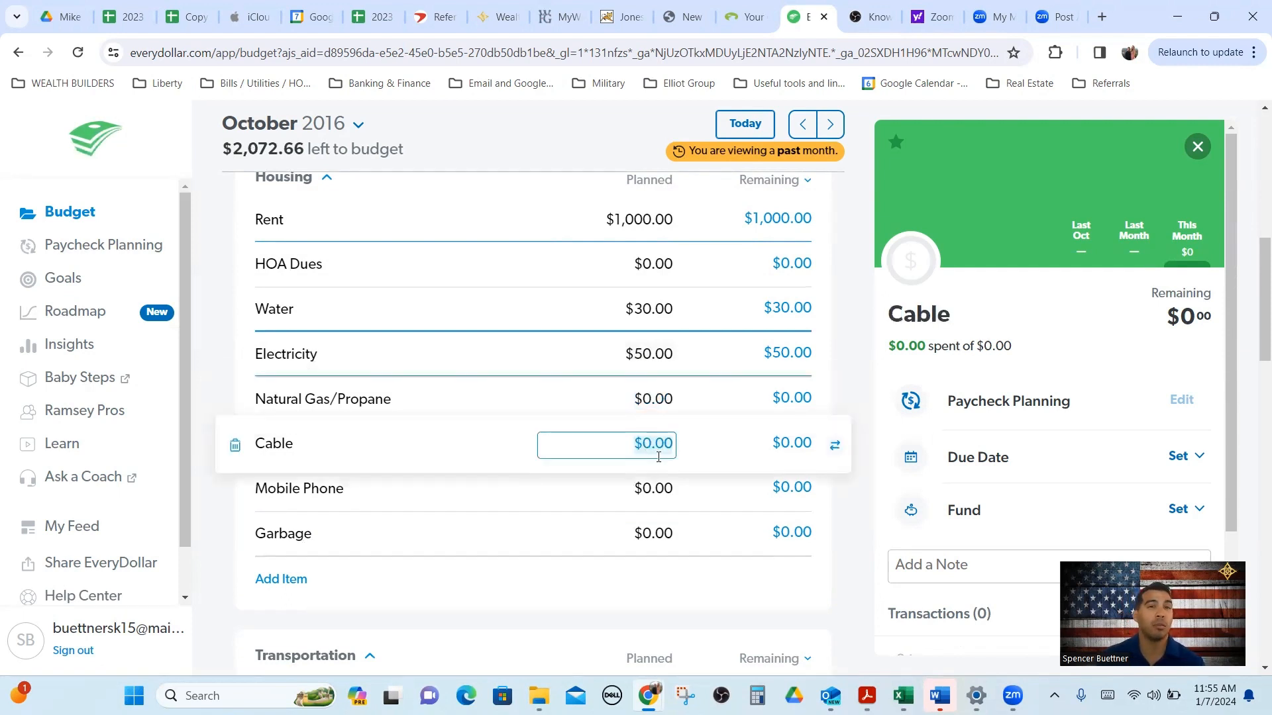
{"action": "left_click", "coordinate": [662, 487]}
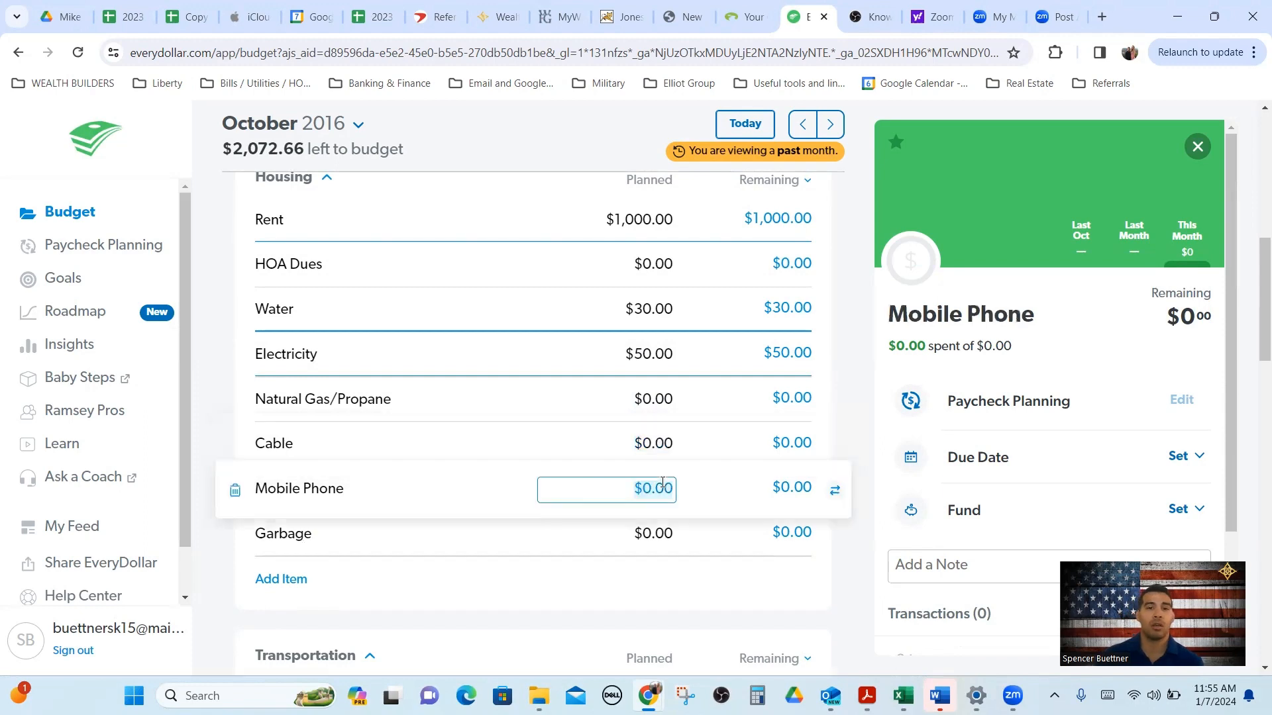
{"action": "type", "text": "100"}
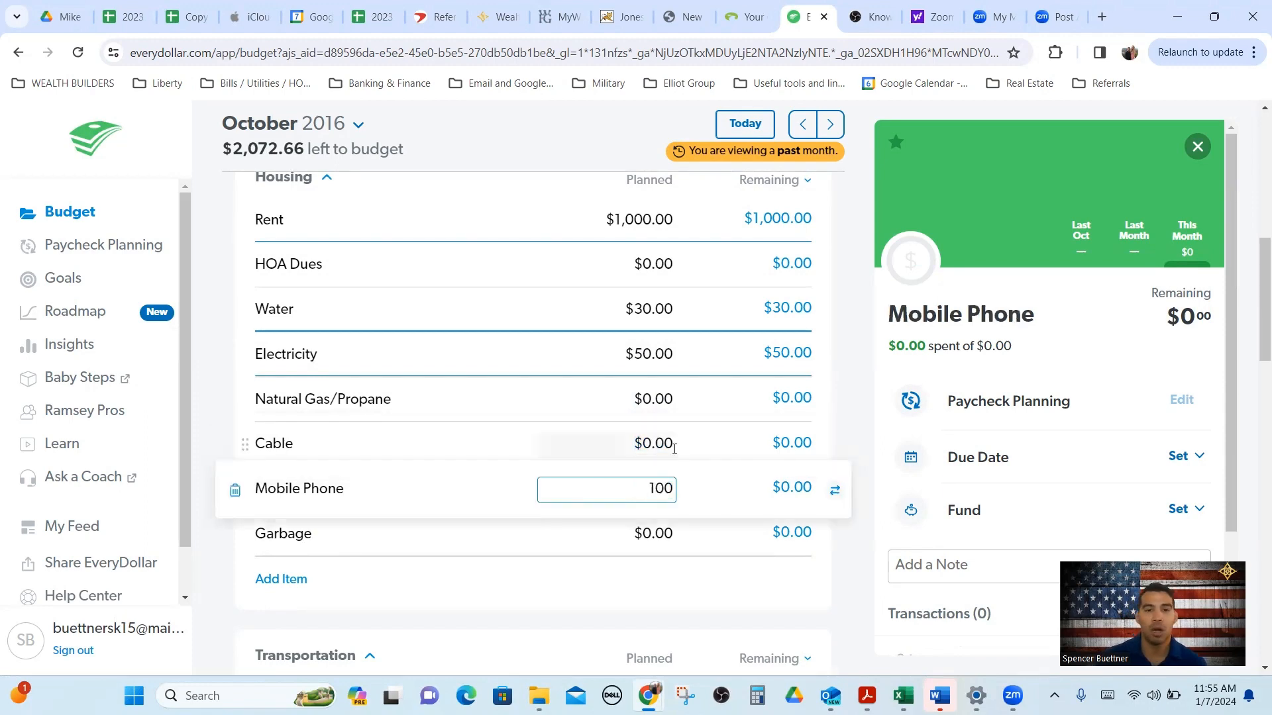
{"action": "left_click", "coordinate": [855, 426]}
- Set the planned Fuel amount in the Transportation category to $200
{"action": "scroll", "coordinate": [852, 424], "scroll_direction": "down", "scroll_amount": 7}
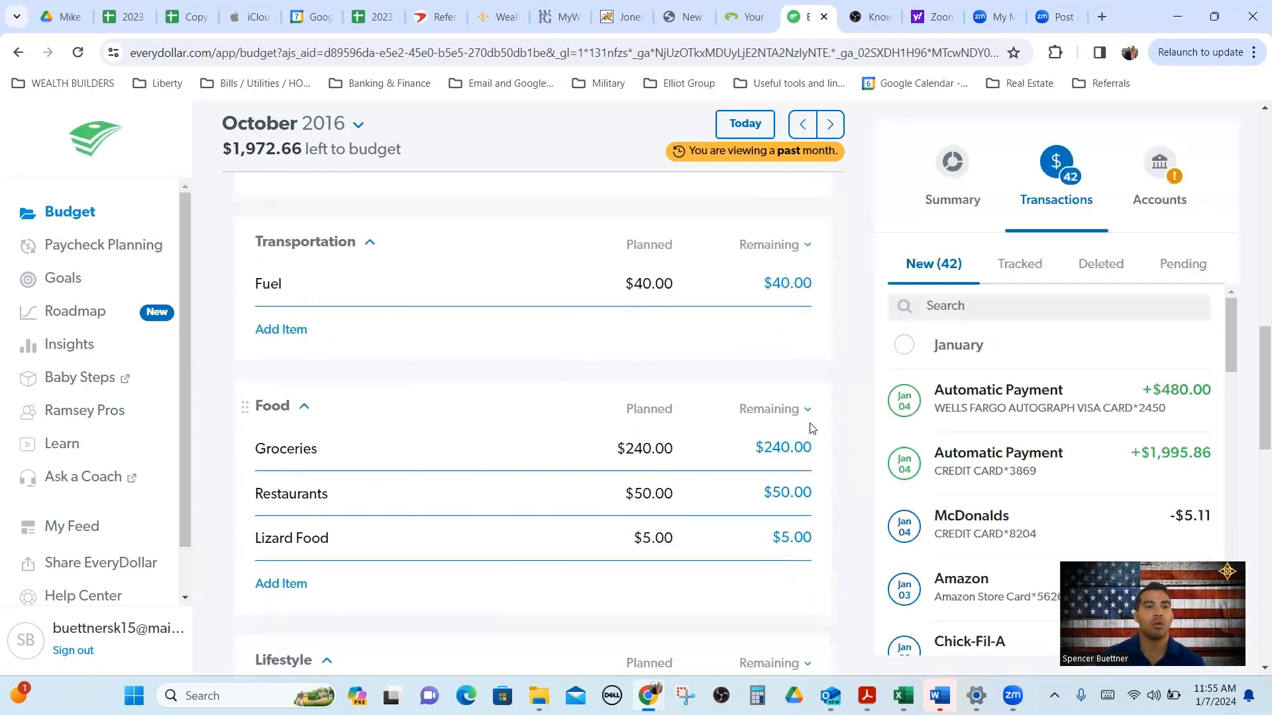
{"action": "scroll", "coordinate": [722, 384], "scroll_direction": "up", "scroll_amount": 2}
{"action": "left_click", "coordinate": [649, 367]}
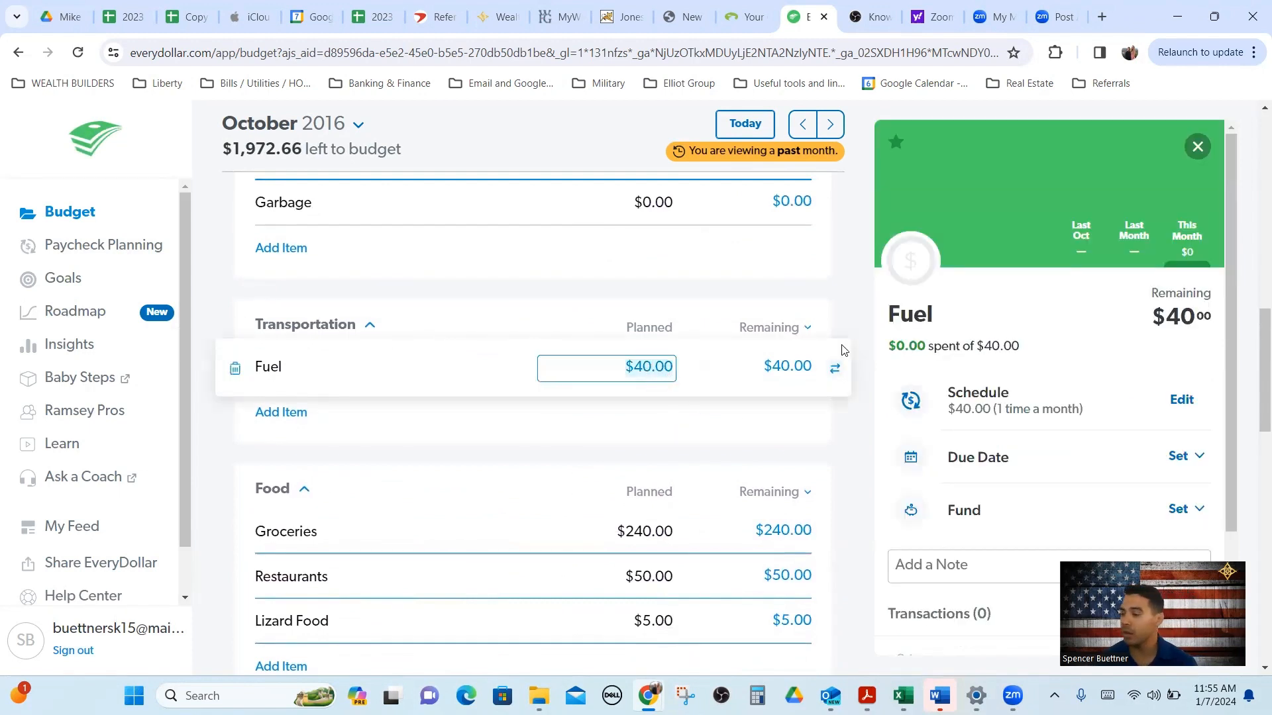
{"action": "type", "text": "200"}
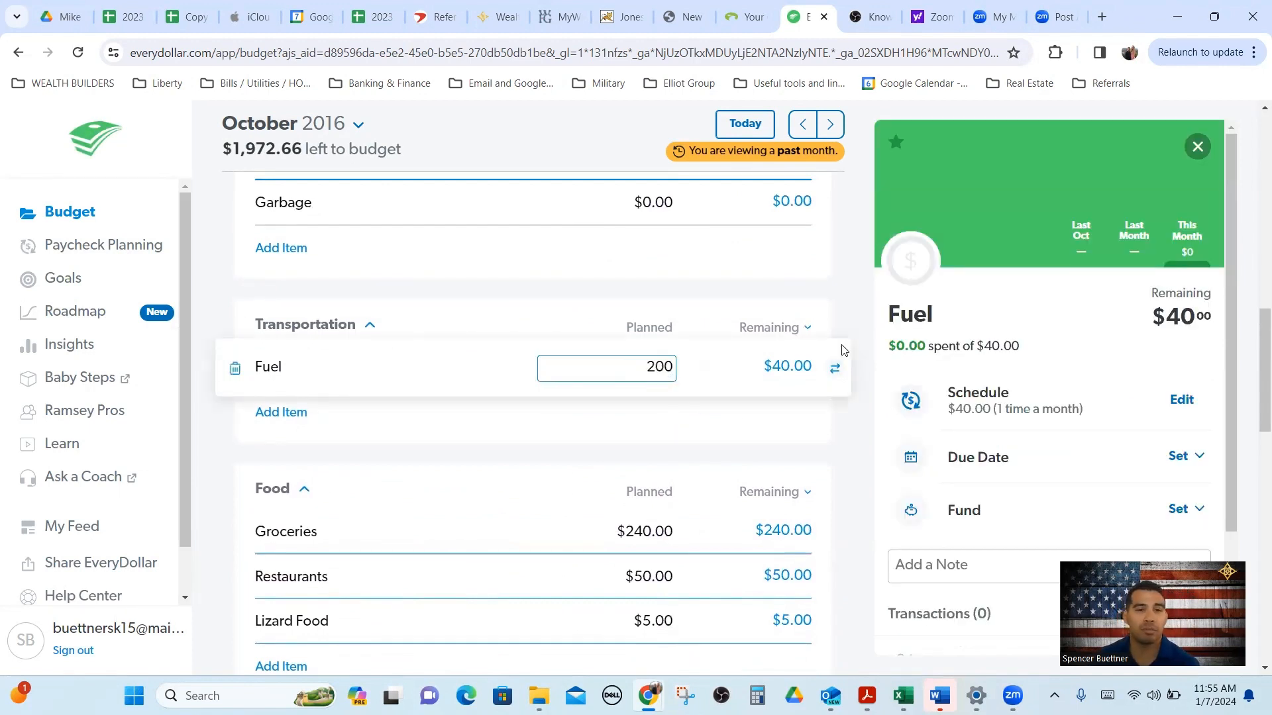
{"action": "left_click", "coordinate": [855, 431]}
- Plan $600 for Groceries and $100 for Restaurants in the Food category
{"action": "scroll", "coordinate": [843, 434], "scroll_direction": "down", "scroll_amount": 2}
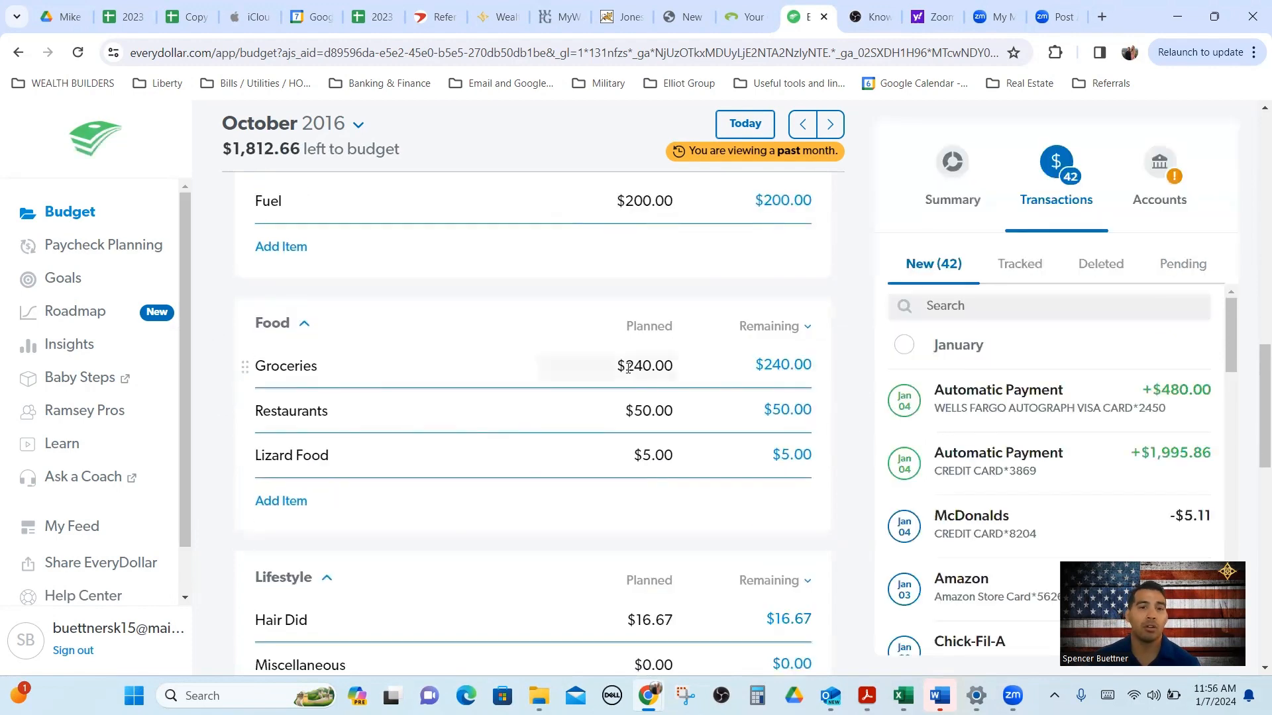
{"action": "left_click", "coordinate": [666, 370]}
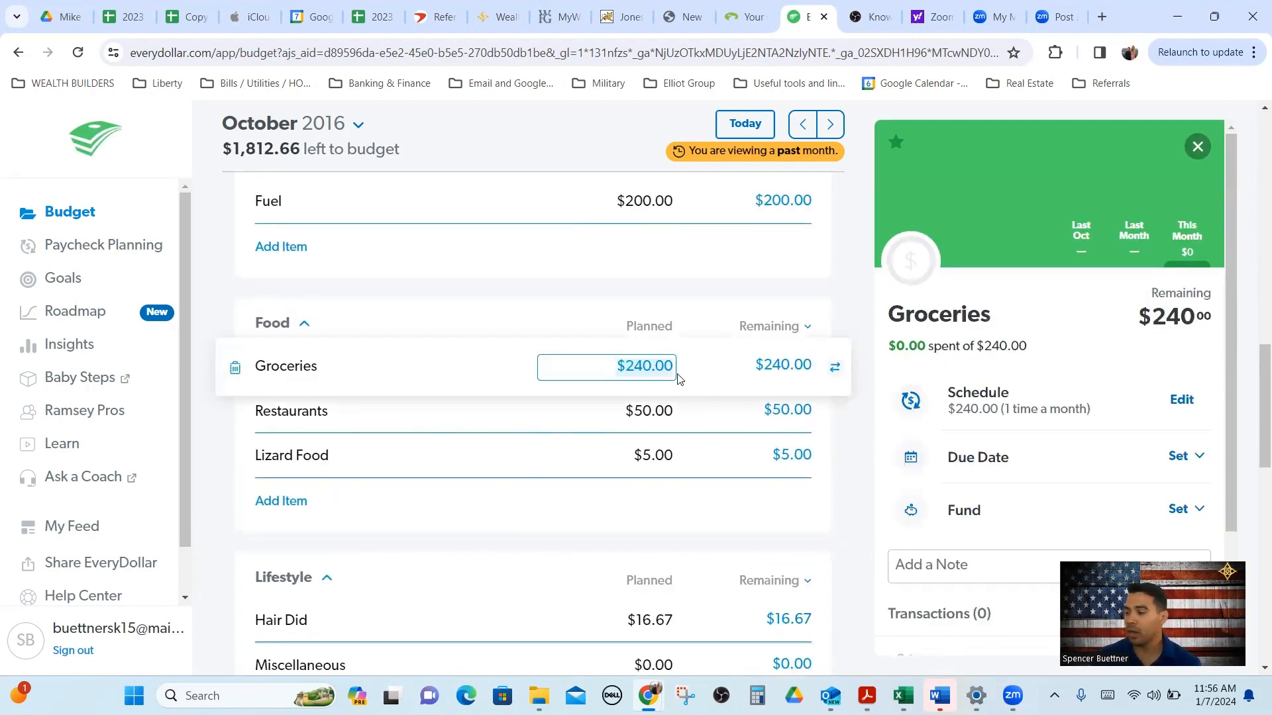
{"action": "type", "text": "600"}
{"action": "left_click", "coordinate": [827, 297]}
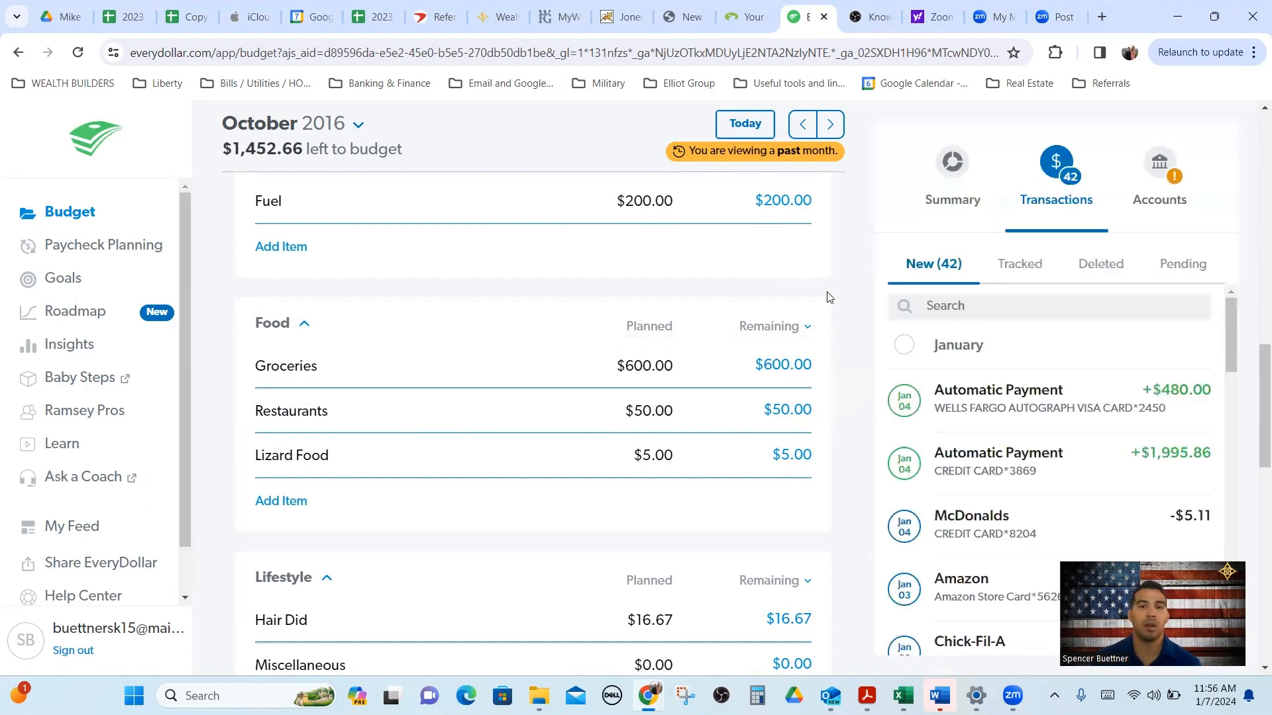
{"action": "left_click", "coordinate": [648, 414]}
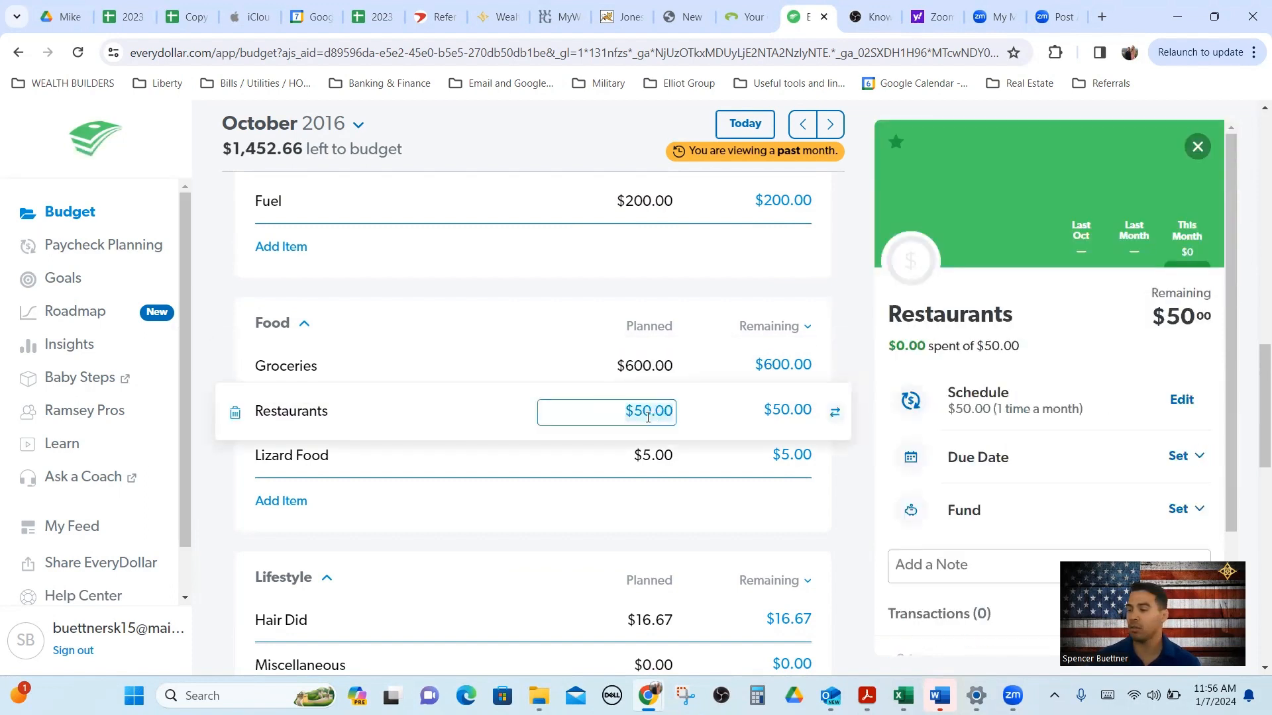
{"action": "type", "text": "100"}
{"action": "left_click", "coordinate": [818, 517]}
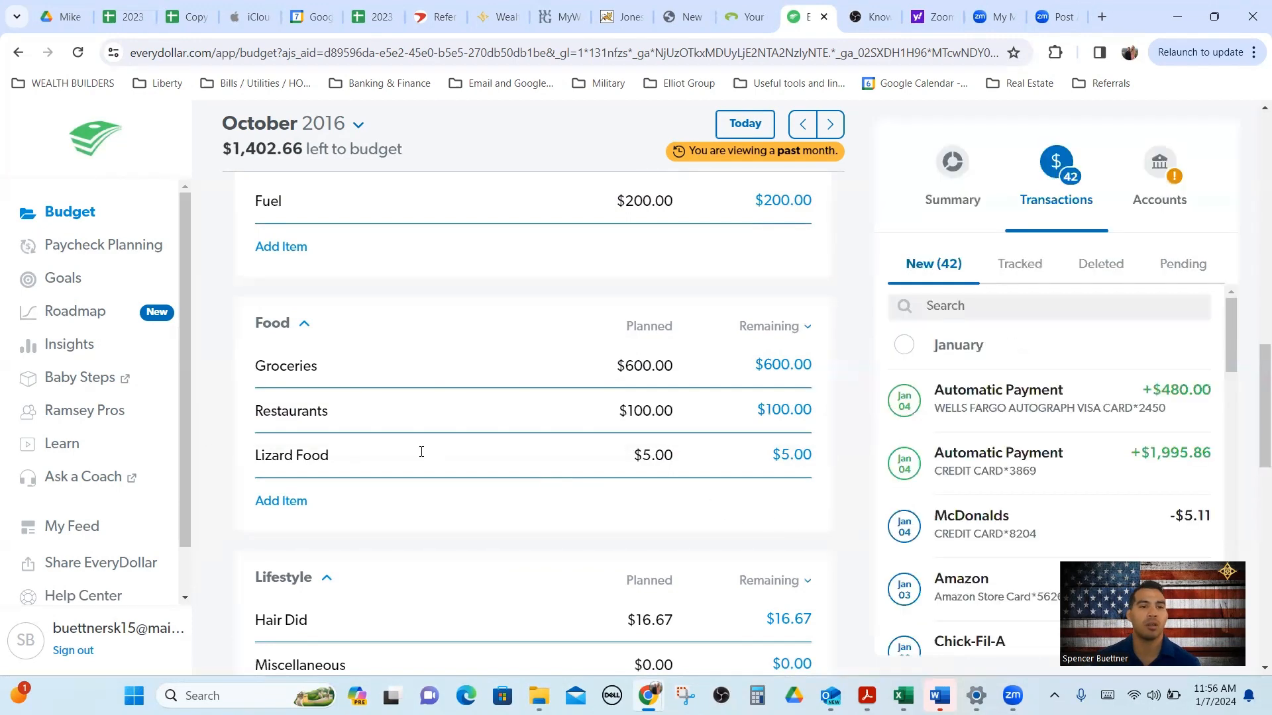
- Delete the Lizard Food item from the Food category
{"action": "left_click", "coordinate": [371, 455]}
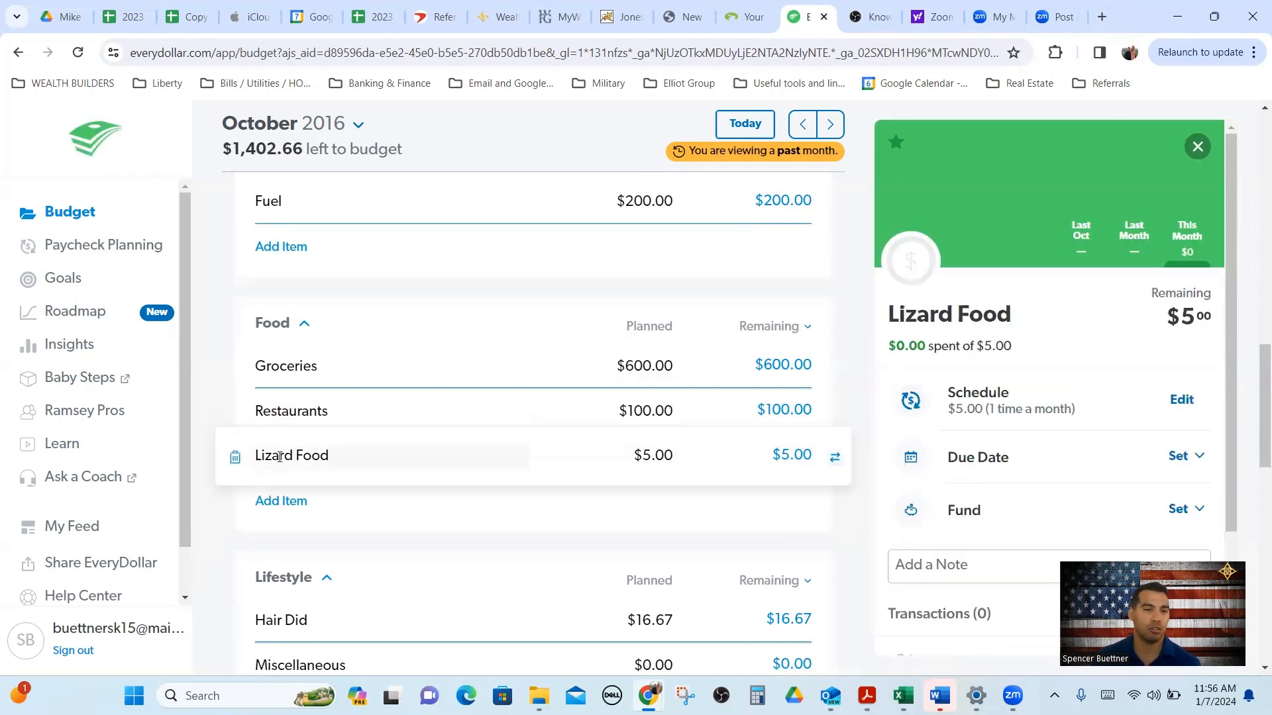
{"action": "left_click", "coordinate": [235, 459]}
{"action": "left_click", "coordinate": [807, 266]}
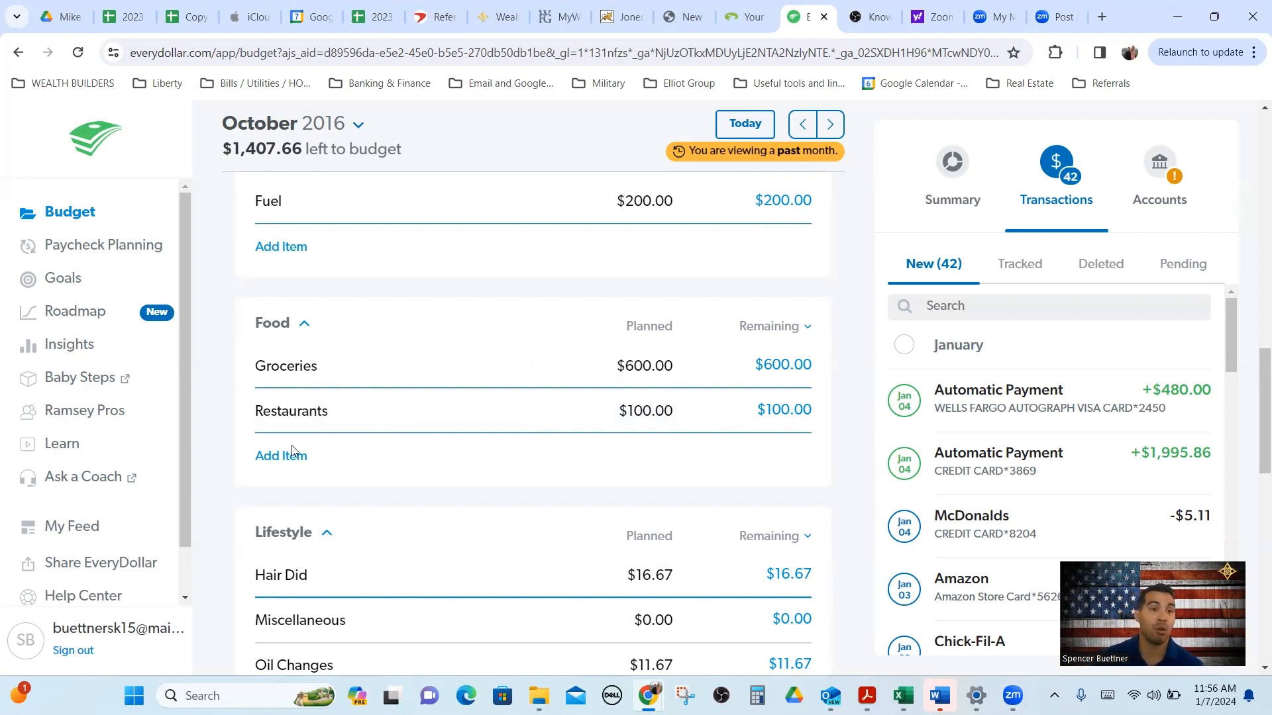
- Add a Food item named "Husband Dining Out" with a planned amount of $50
{"action": "left_click", "coordinate": [290, 462]}
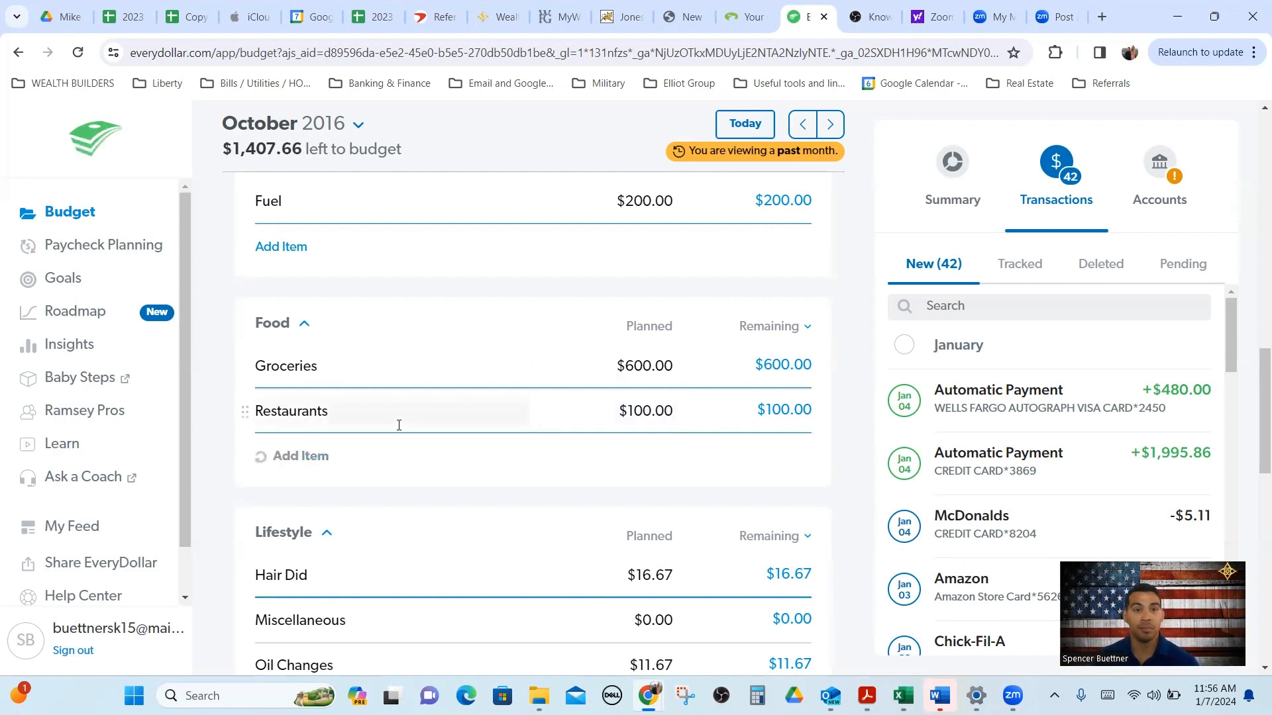
{"action": "type", "text": "Hus"}
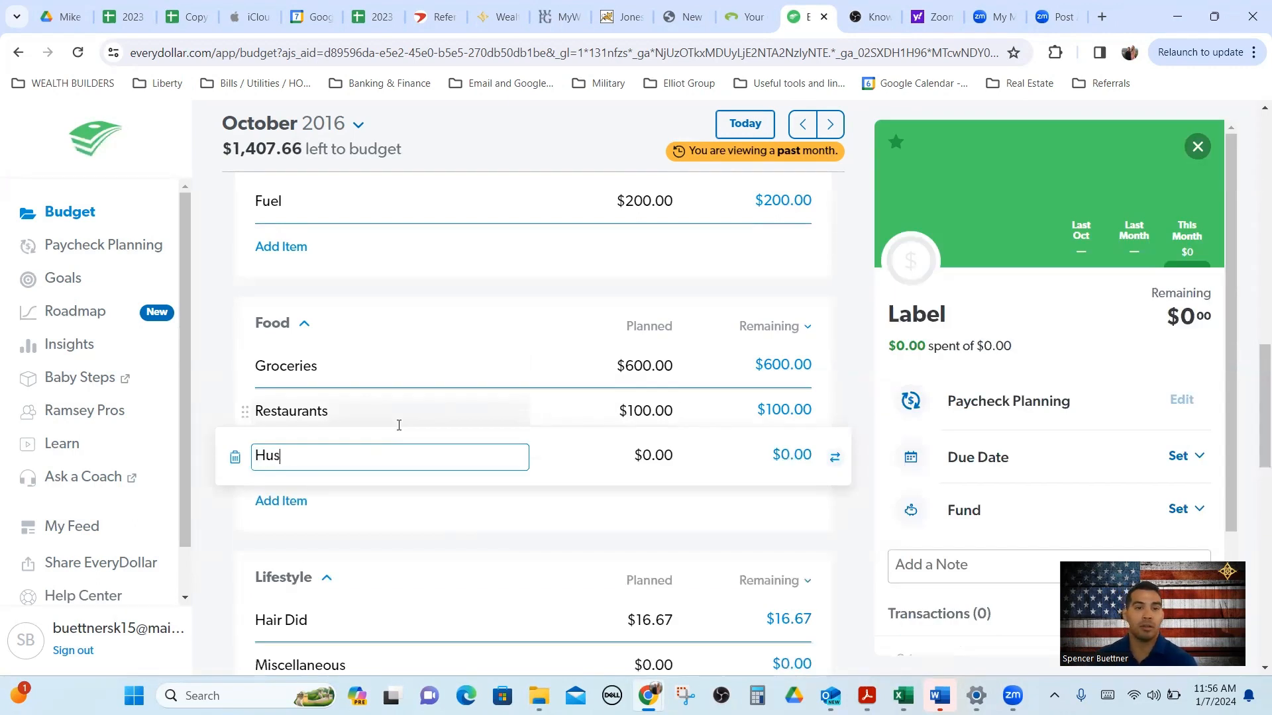
{"action": "type", "text": "band Dining"}
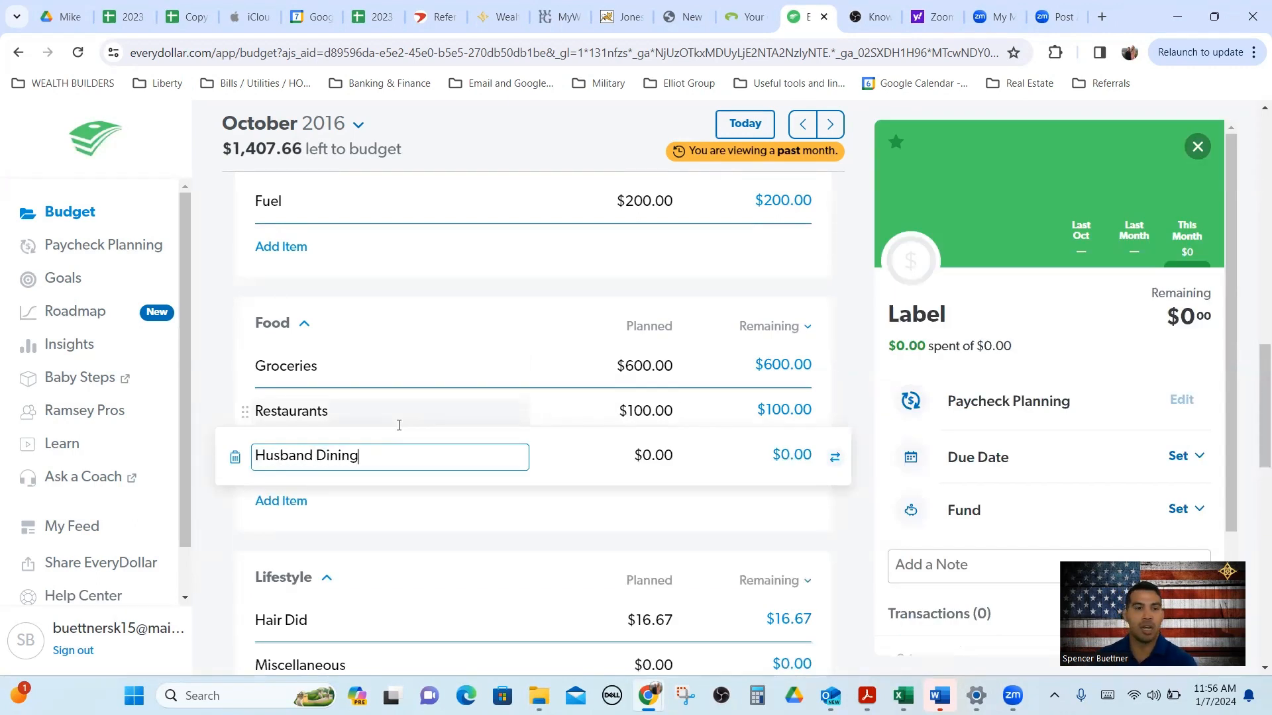
{"action": "type", "text": " Out"}
{"action": "key", "text": "Tab"}
{"action": "type", "text": "50"}
{"action": "left_click", "coordinate": [400, 520]}
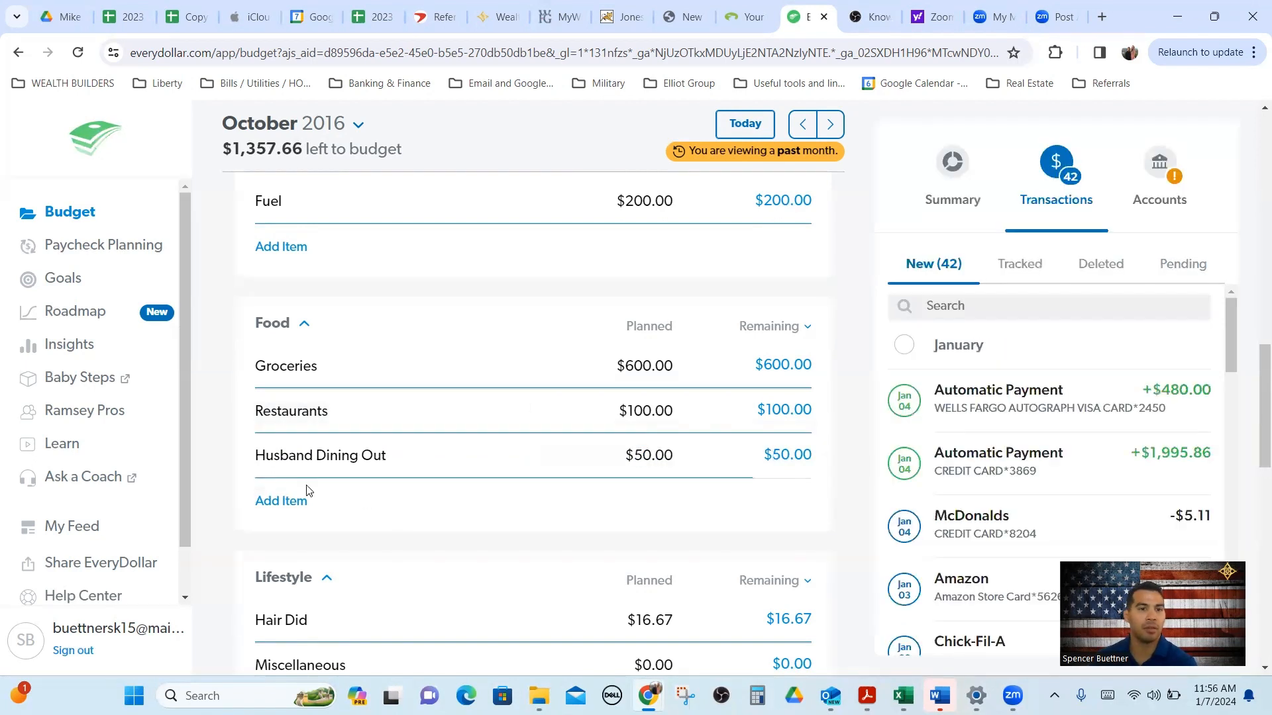
- Add a Food item named "Wife Dining Out" with a planned amount of $100
{"action": "type", "text": "Wife"}
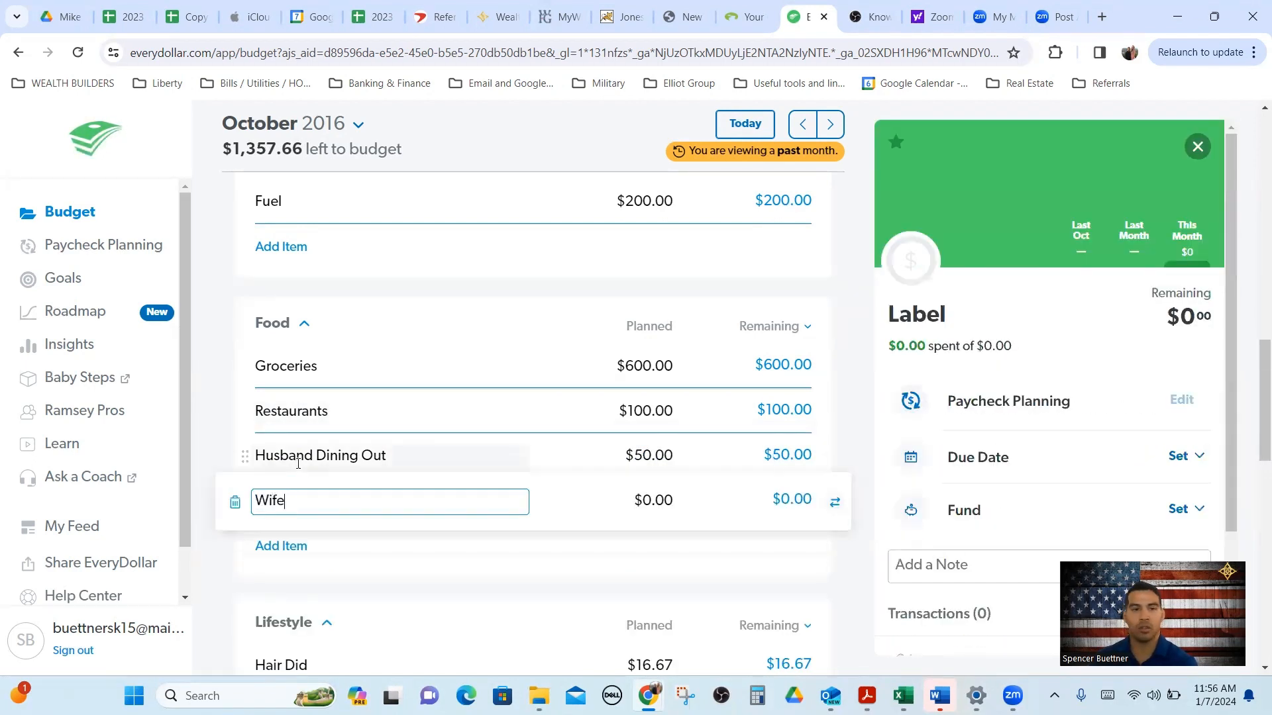
{"action": "key", "text": "Tab"}
{"action": "type", "text": "1000"}
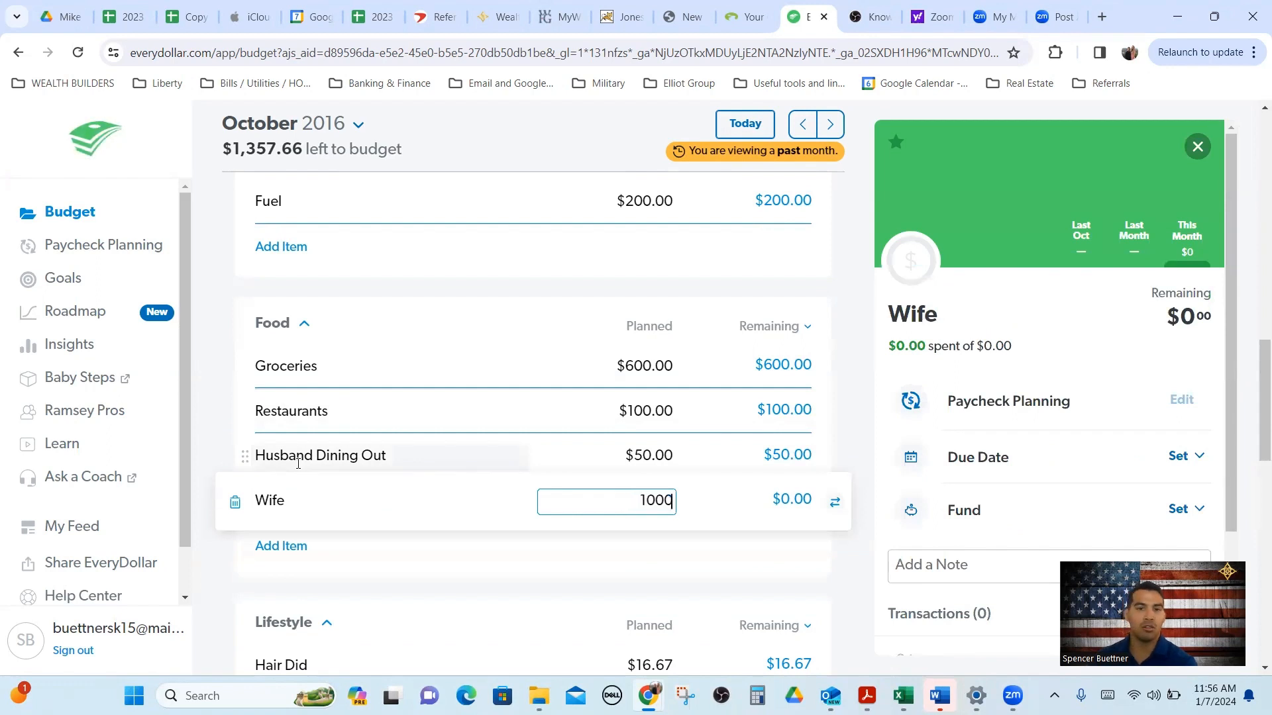
{"action": "key", "text": "BackSpace"}
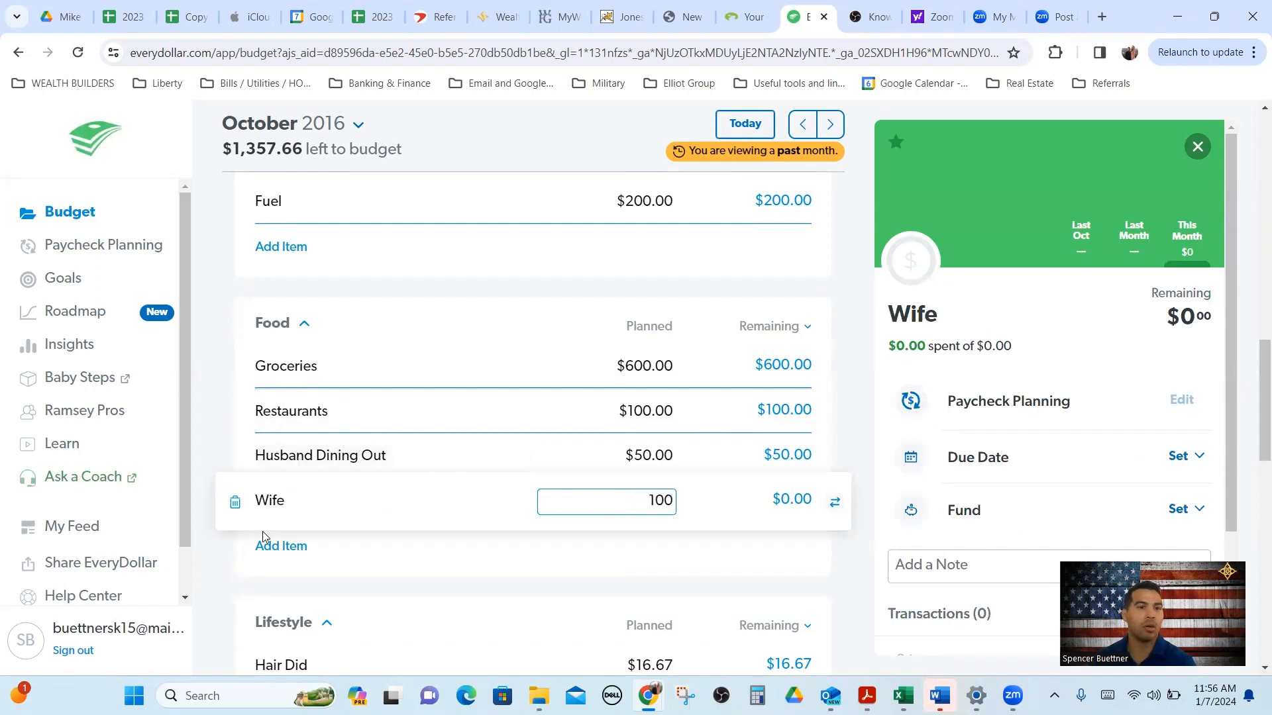
{"action": "left_click", "coordinate": [302, 501]}
{"action": "left_click", "coordinate": [302, 500]}
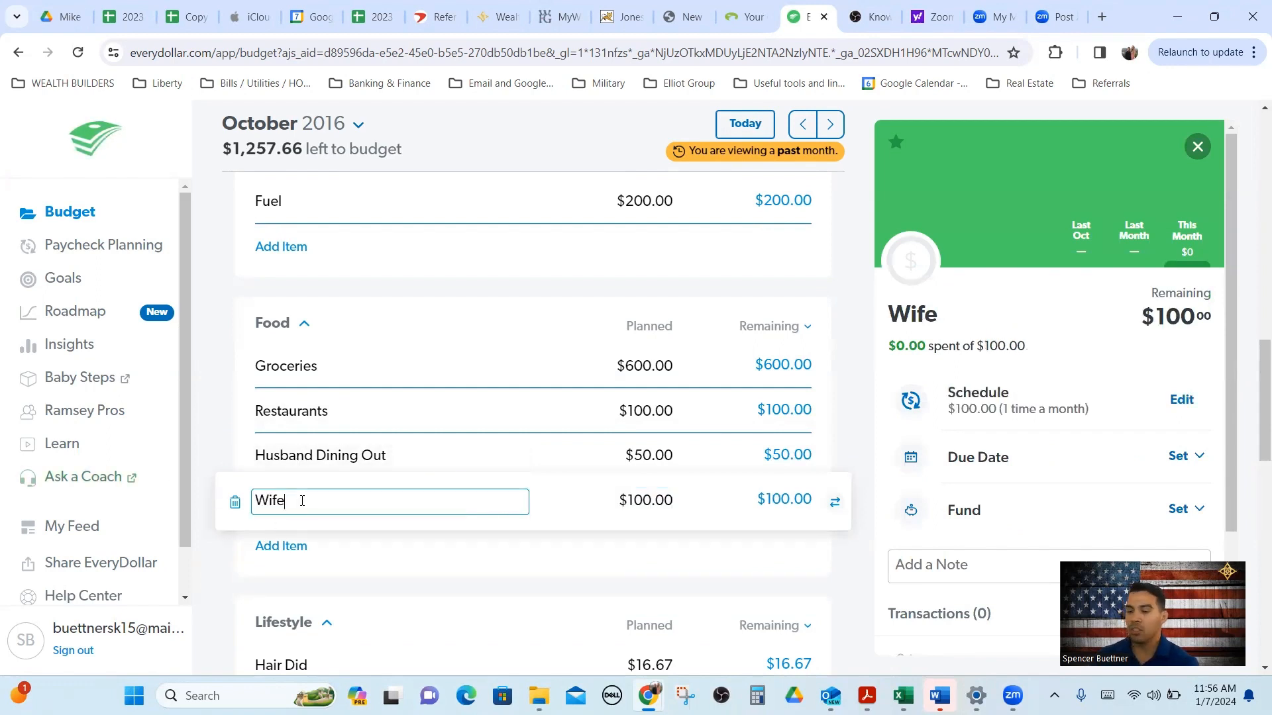
{"action": "type", "text": "Dining Out"}
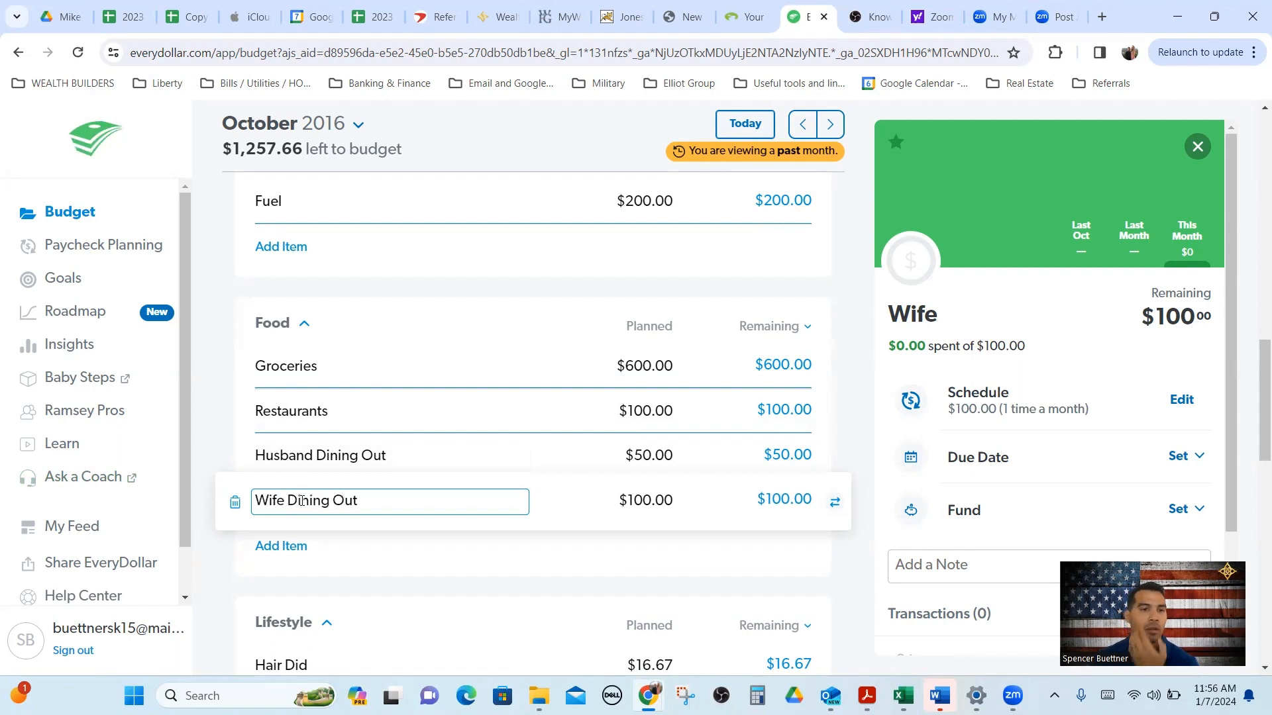
{"action": "left_click", "coordinate": [410, 579]}
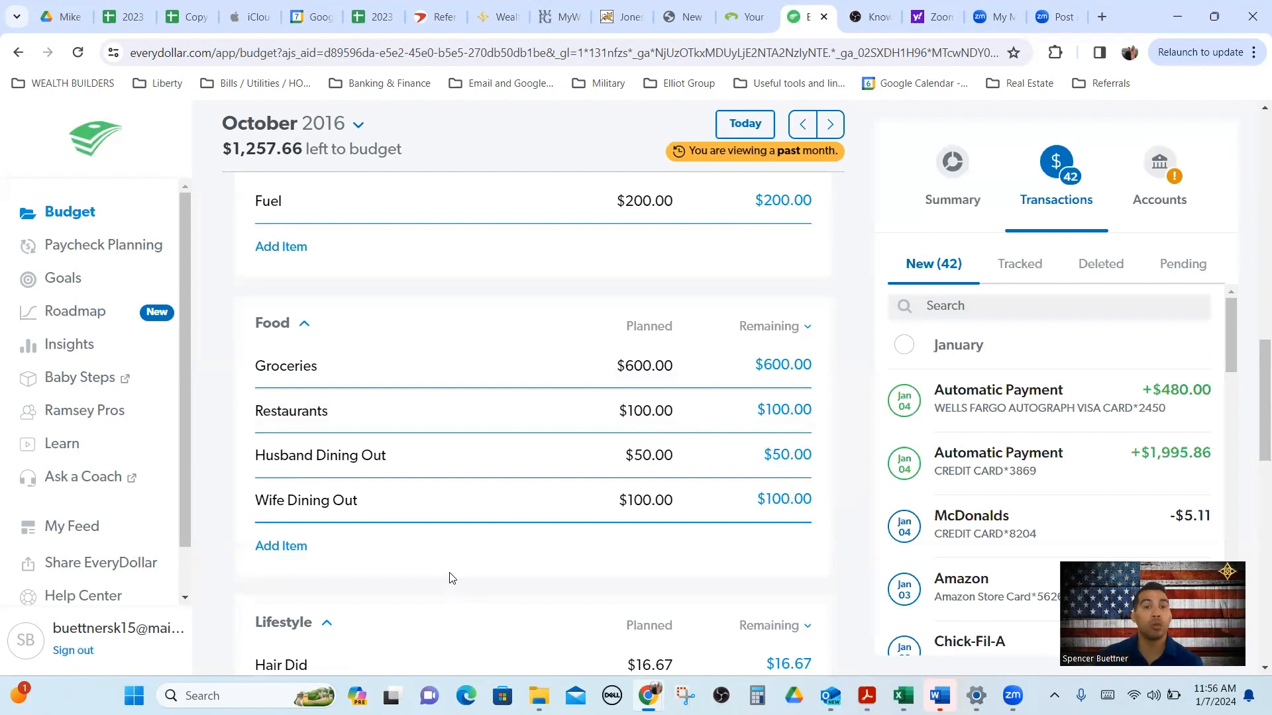
- Delete the Hair Did item from the Lifestyle category
{"action": "scroll", "coordinate": [453, 573], "scroll_direction": "down", "scroll_amount": 6}
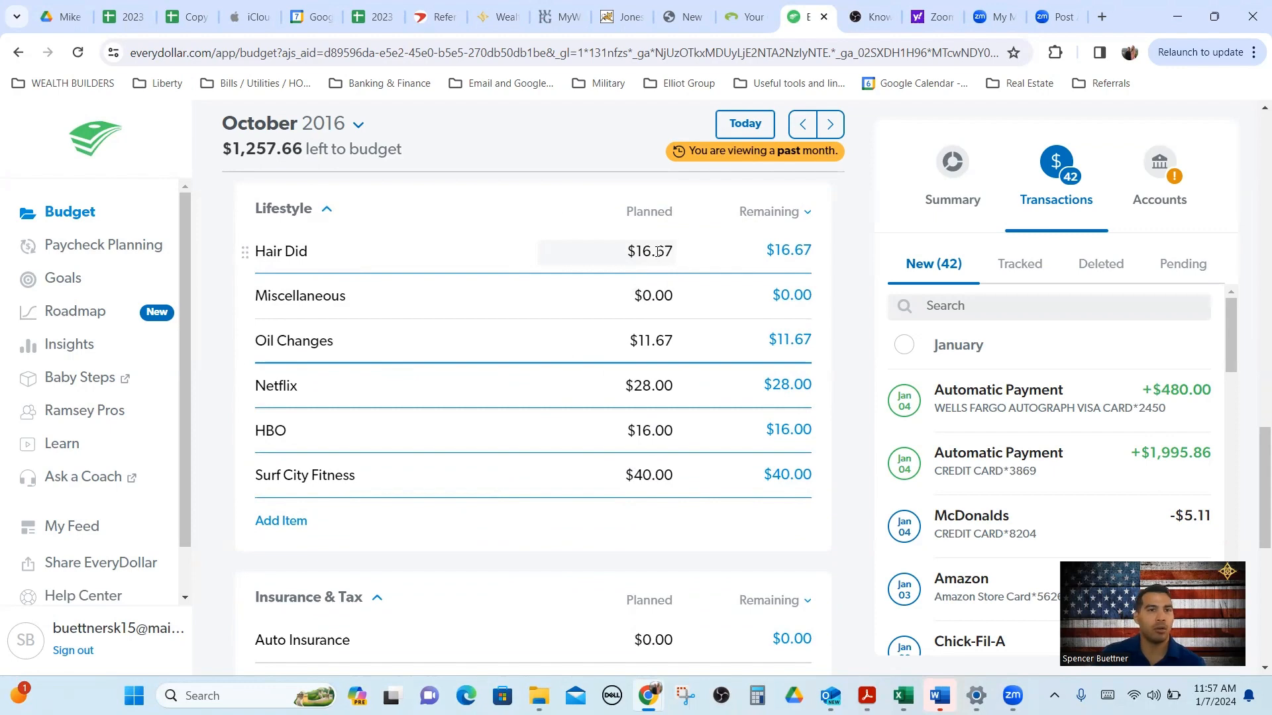
{"action": "left_click", "coordinate": [245, 255]}
{"action": "left_click", "coordinate": [235, 253]}
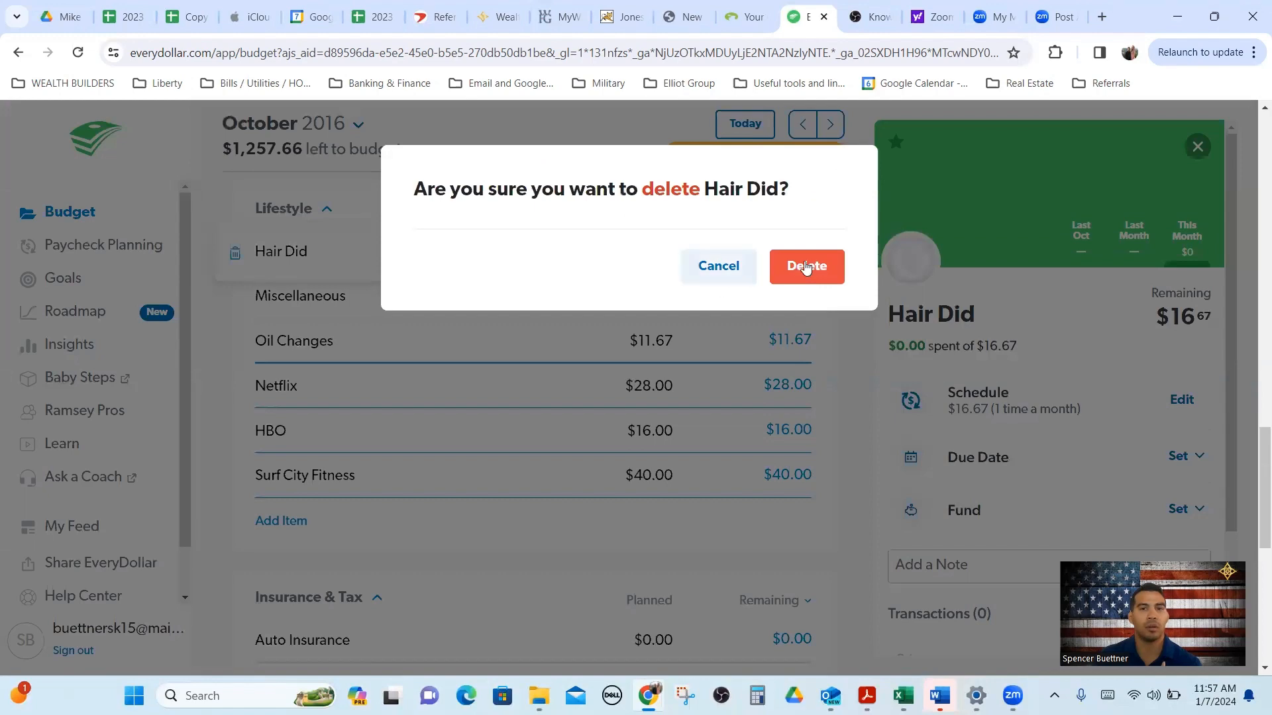
{"action": "left_click", "coordinate": [806, 271]}
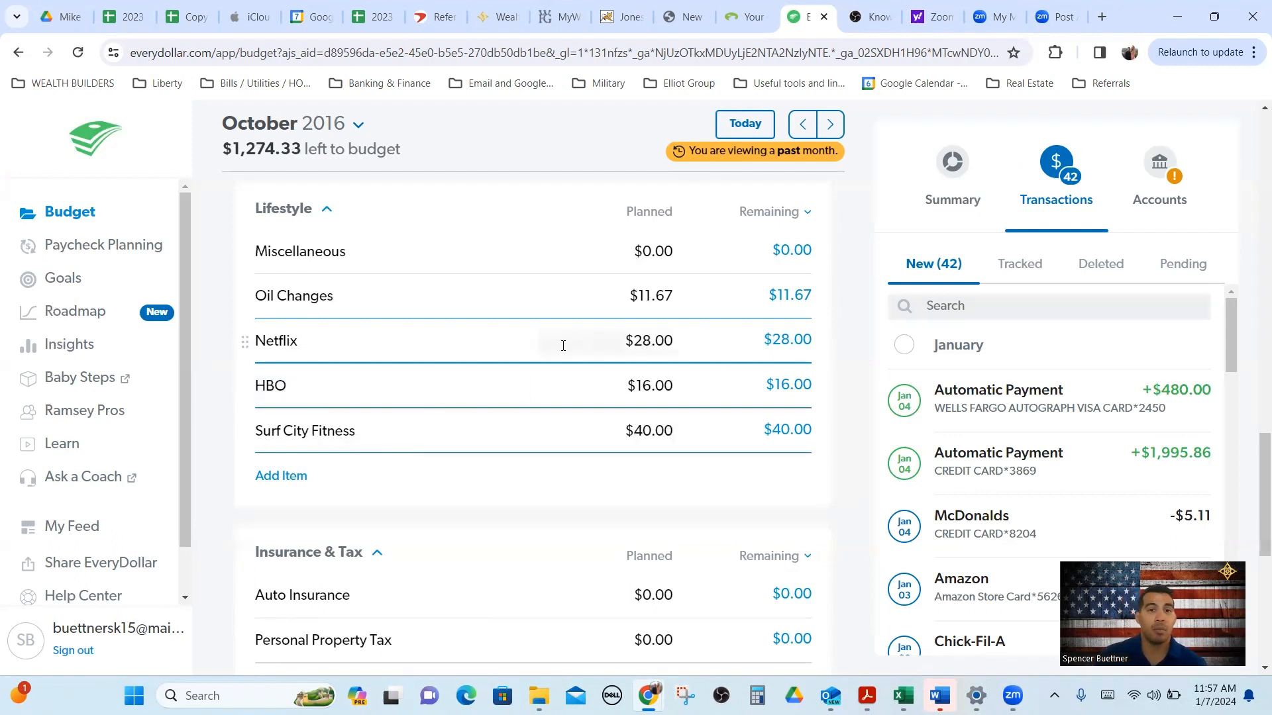
- Set the planned Auto Insurance amount in the Insurance & Tax category to $100
{"action": "scroll", "coordinate": [371, 384], "scroll_direction": "down", "scroll_amount": 2}
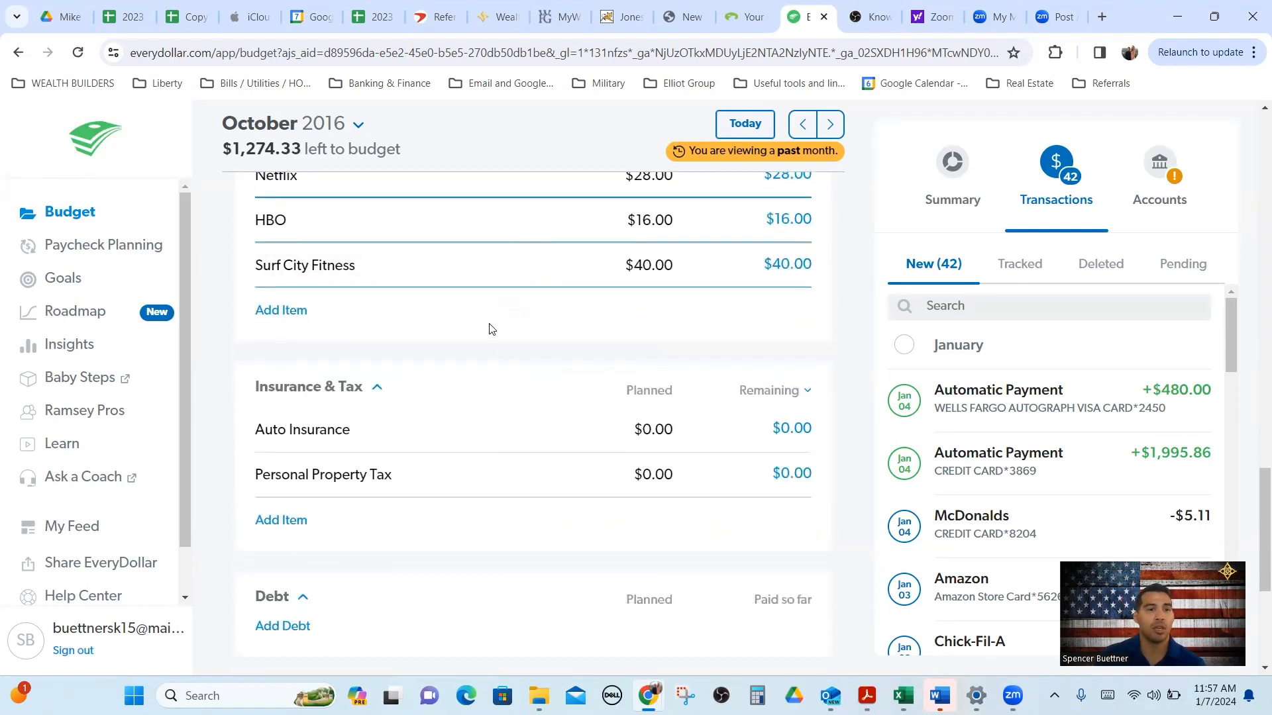
{"action": "scroll", "coordinate": [410, 304], "scroll_direction": "down", "scroll_amount": 2}
{"action": "left_click", "coordinate": [656, 265]}
{"action": "type", "text": "100"}
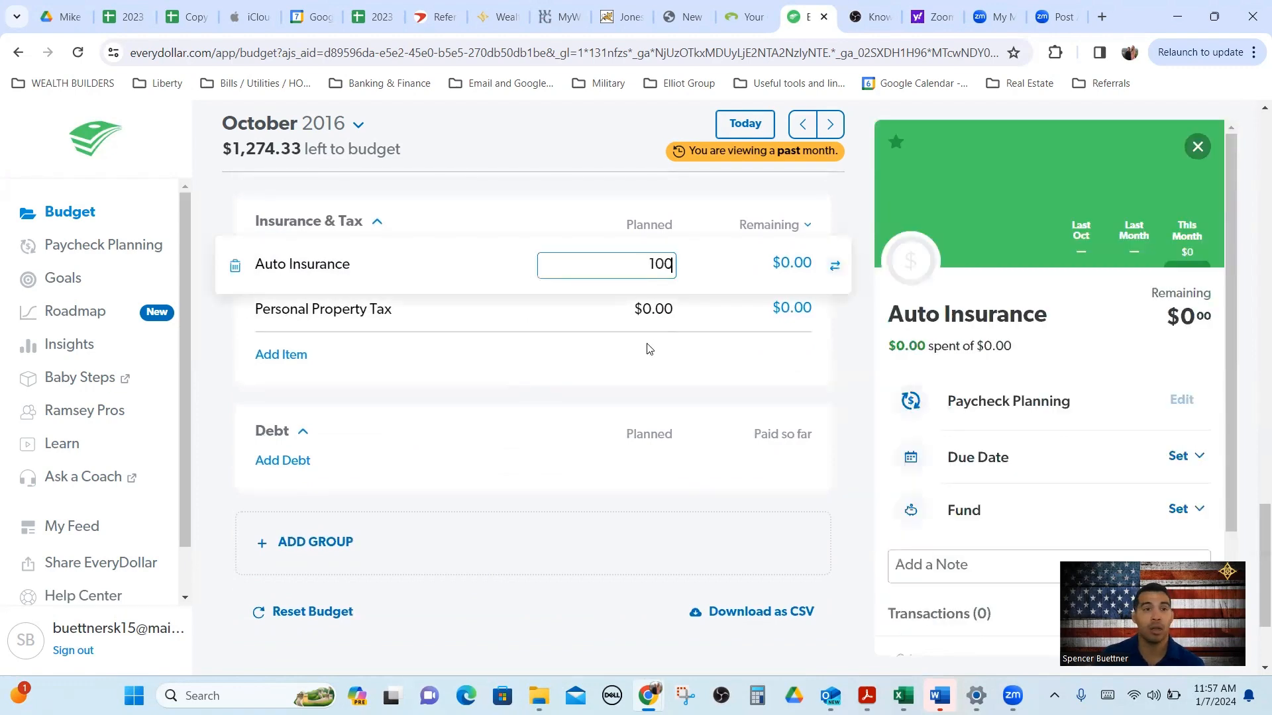
{"action": "left_click", "coordinate": [649, 349]}
- Add a Lifestyle item named "Misc" with a planned amount of $200
{"action": "scroll", "coordinate": [682, 361], "scroll_direction": "up", "scroll_amount": 2}
{"action": "scroll", "coordinate": [729, 361], "scroll_direction": "down", "scroll_amount": 1}
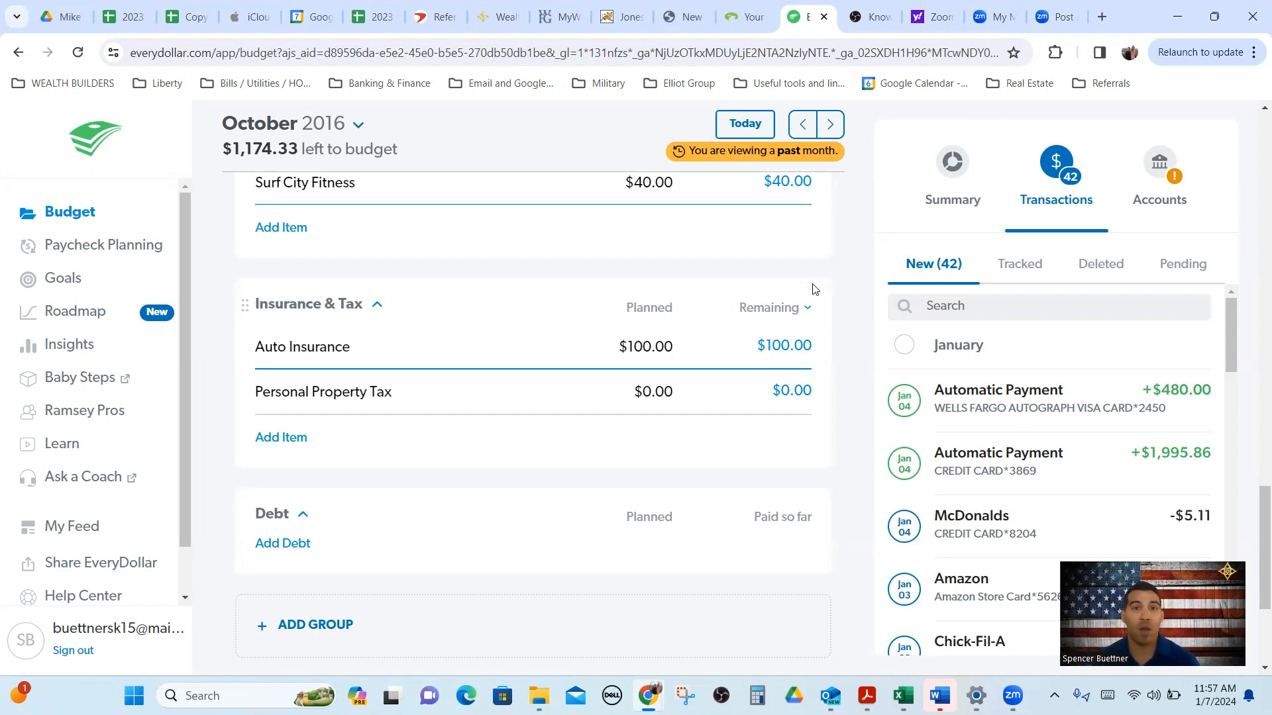
{"action": "scroll", "coordinate": [814, 289], "scroll_direction": "up", "scroll_amount": 4}
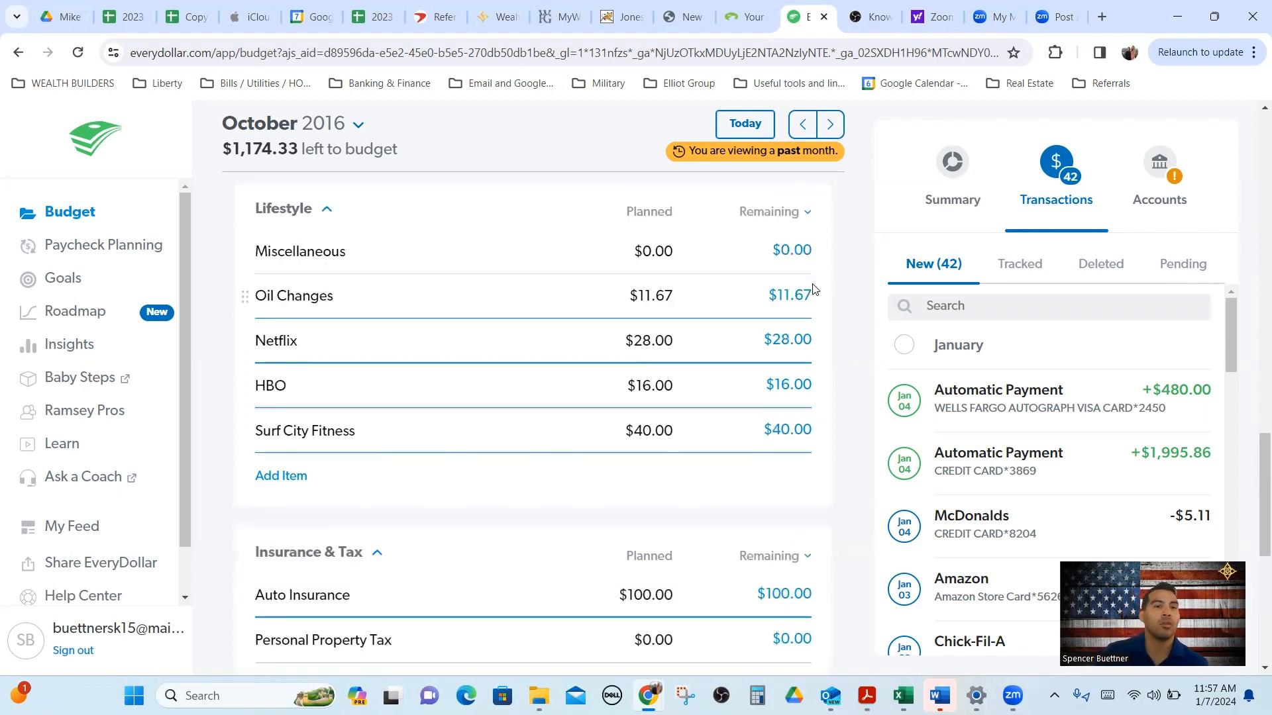
{"action": "left_click", "coordinate": [298, 476]}
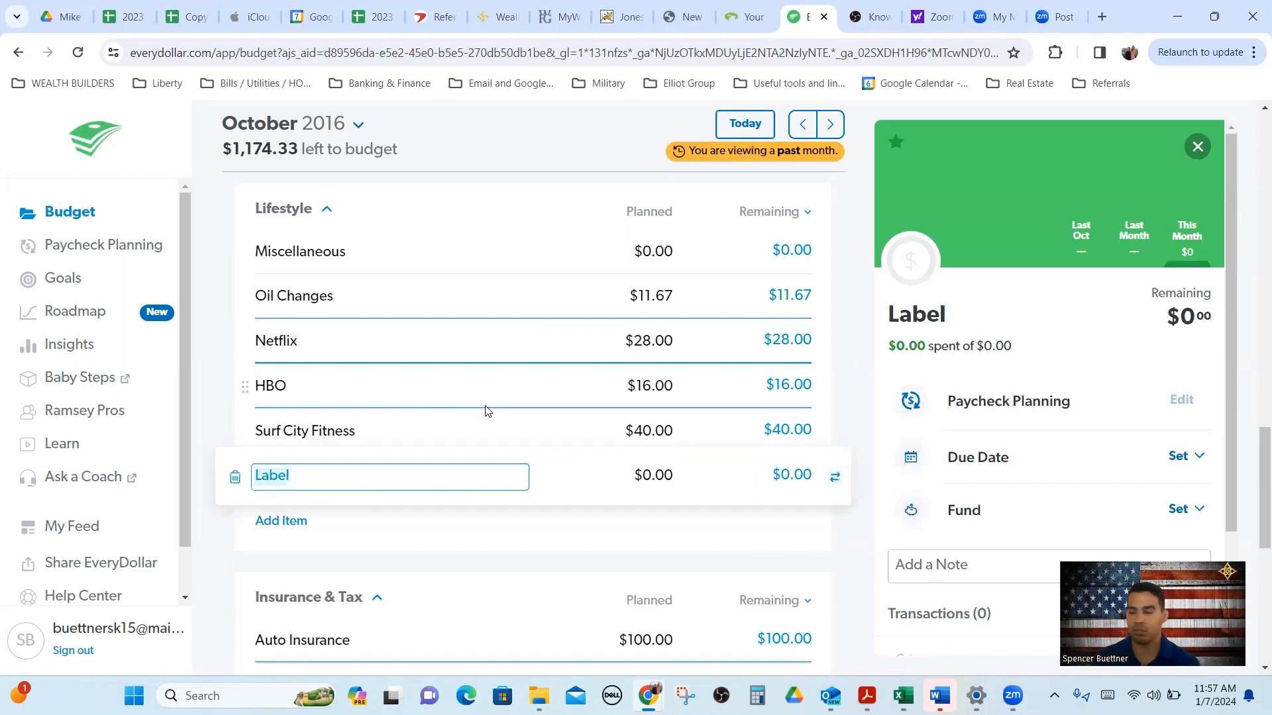
{"action": "type", "text": "Misc"}
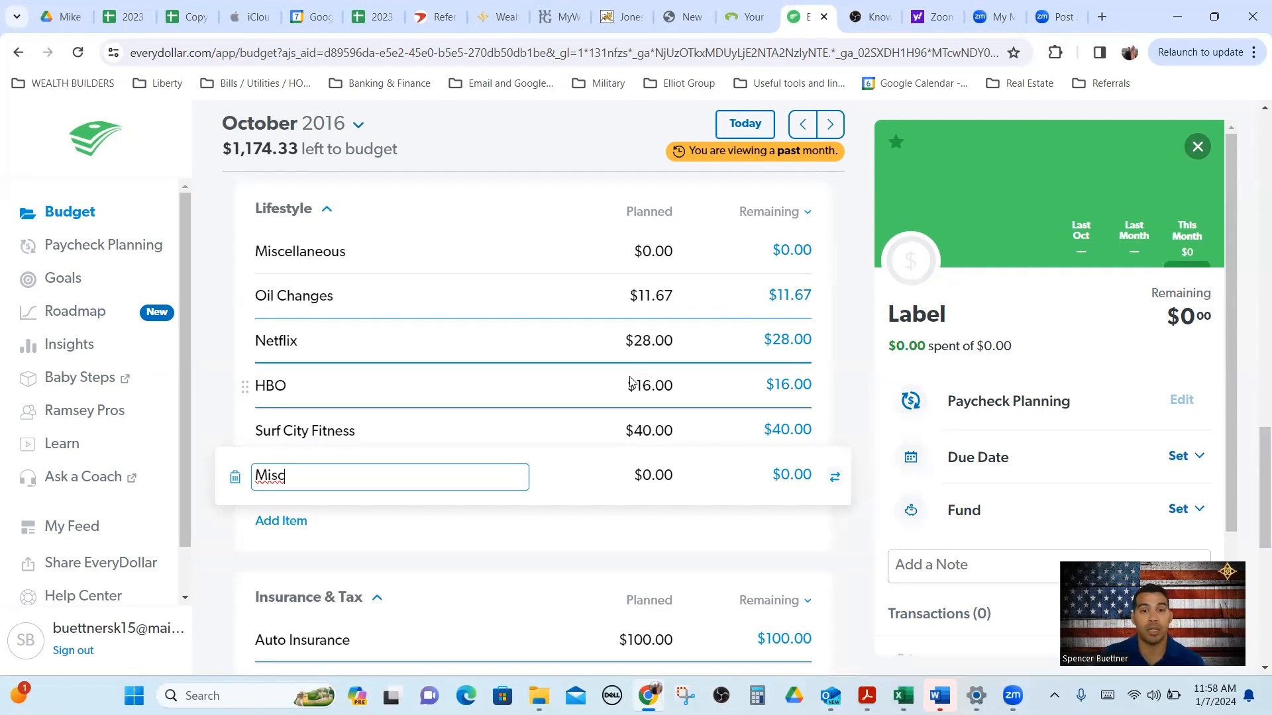
{"action": "scroll", "coordinate": [660, 424], "scroll_direction": "up", "scroll_amount": 1}
{"action": "scroll", "coordinate": [660, 424], "scroll_direction": "down", "scroll_amount": 1}
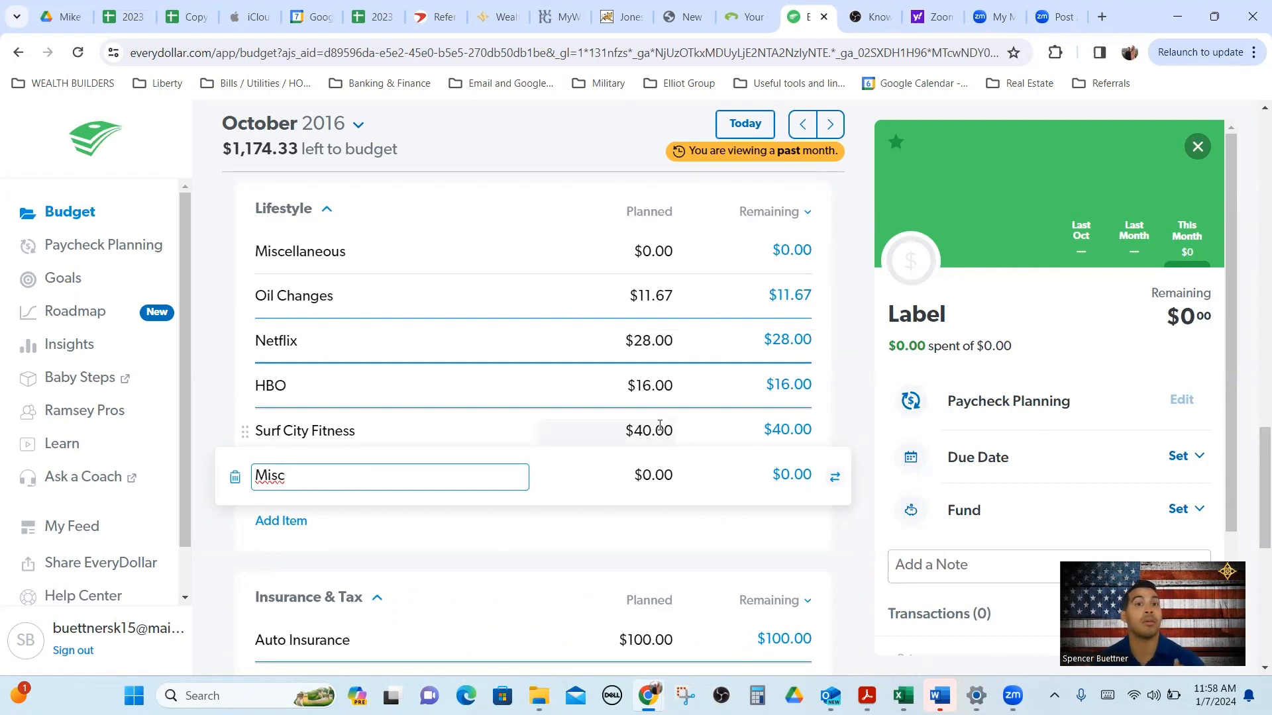
{"action": "left_click", "coordinate": [650, 475]}
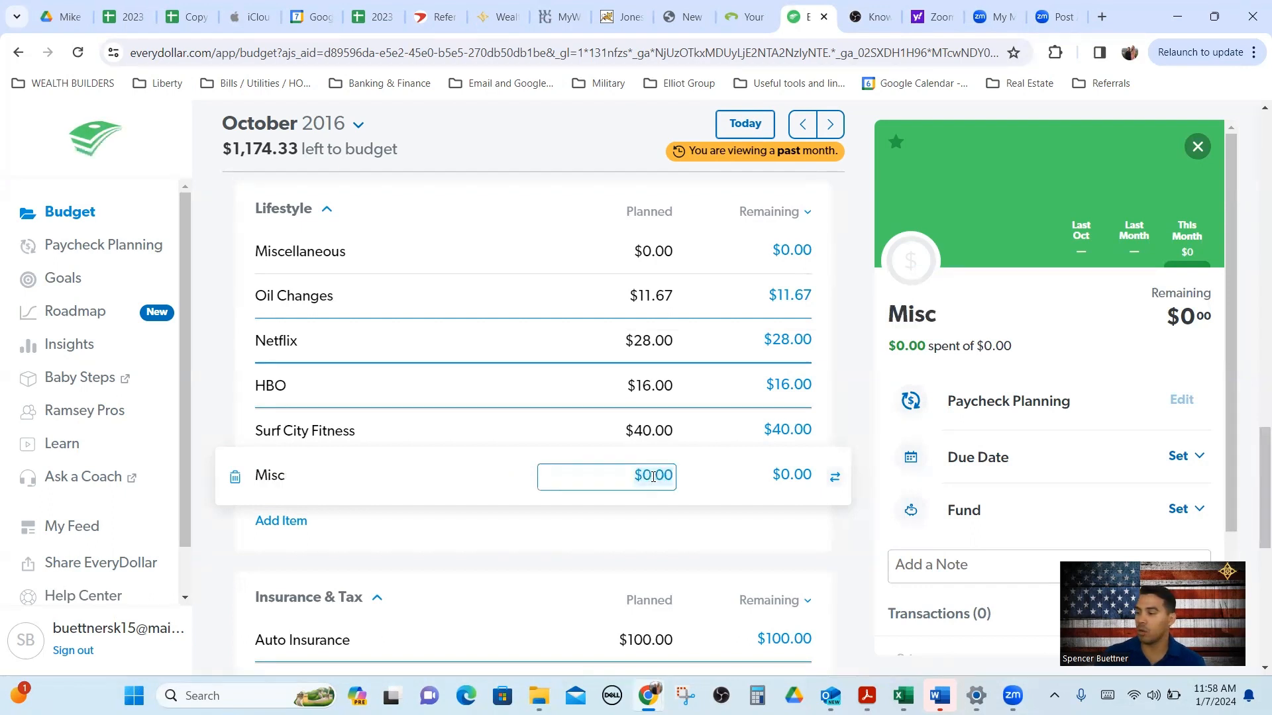
{"action": "type", "text": "200"}
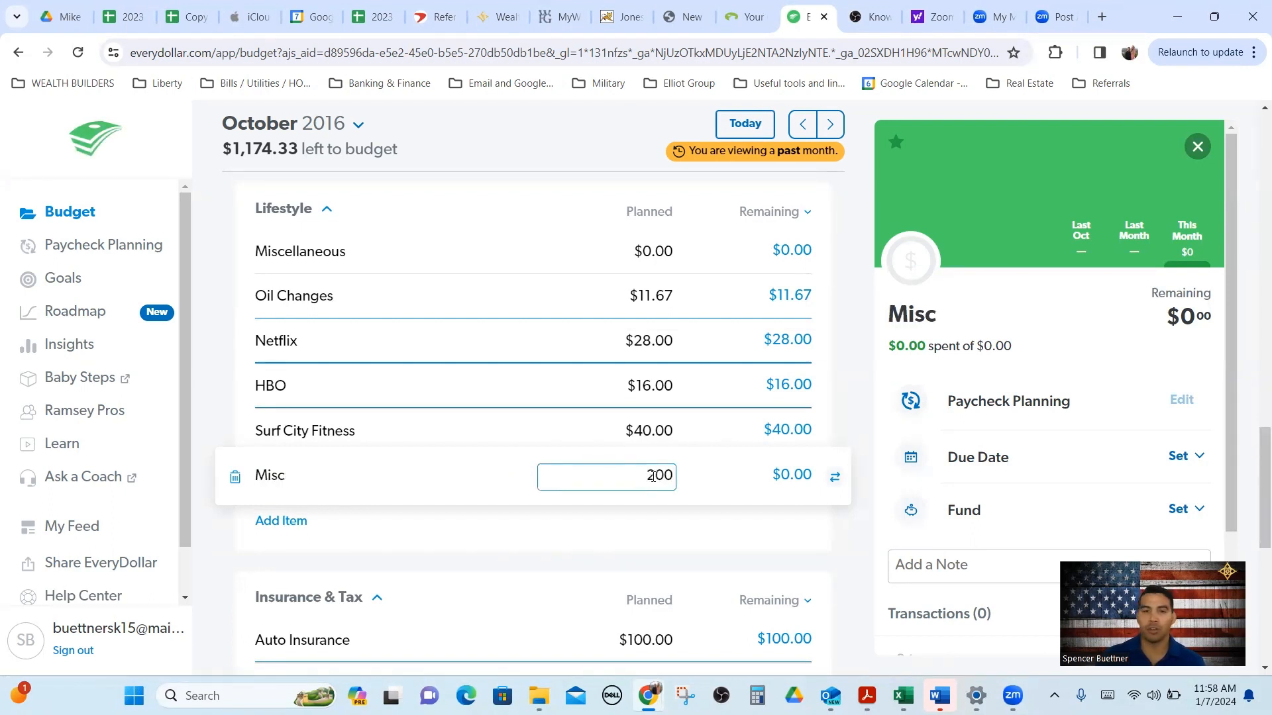
{"action": "left_click", "coordinate": [855, 381]}
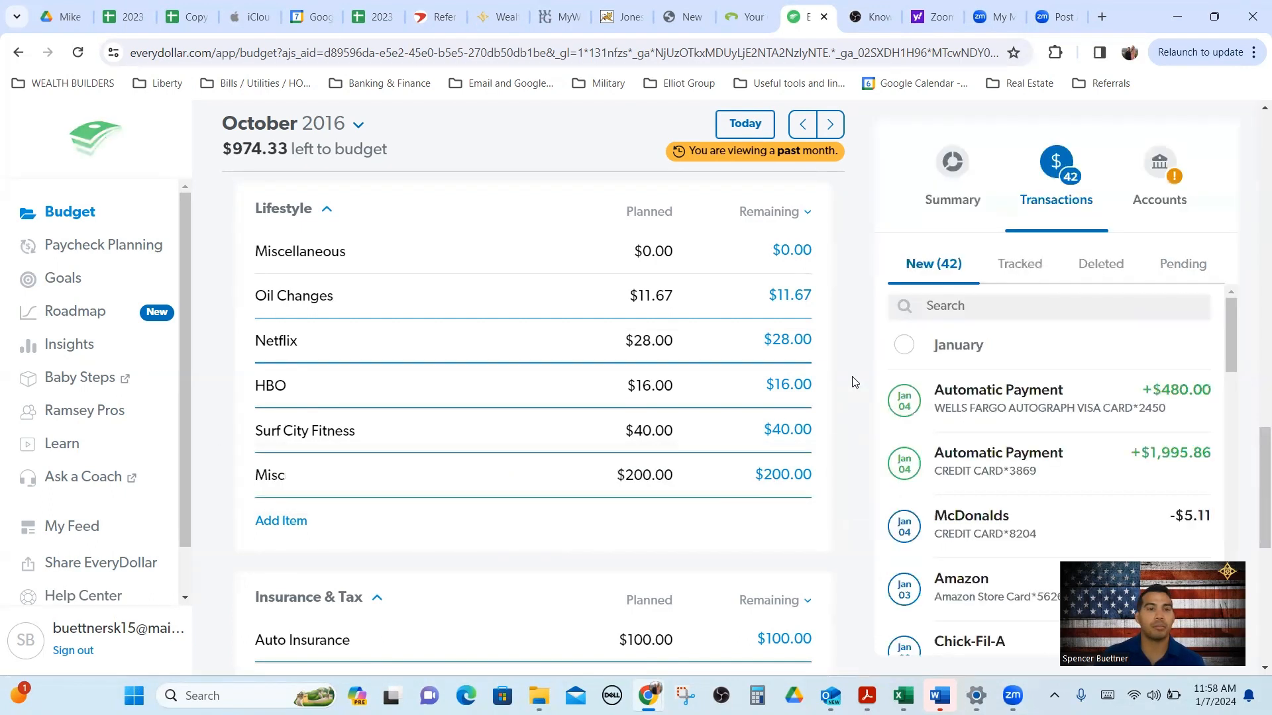
- Review the planned amounts across the Housing, Transportation, Food and Lifestyle categories
{"action": "scroll", "coordinate": [821, 389], "scroll_direction": "up", "scroll_amount": 3}
{"action": "scroll", "coordinate": [819, 391], "scroll_direction": "up", "scroll_amount": 1}
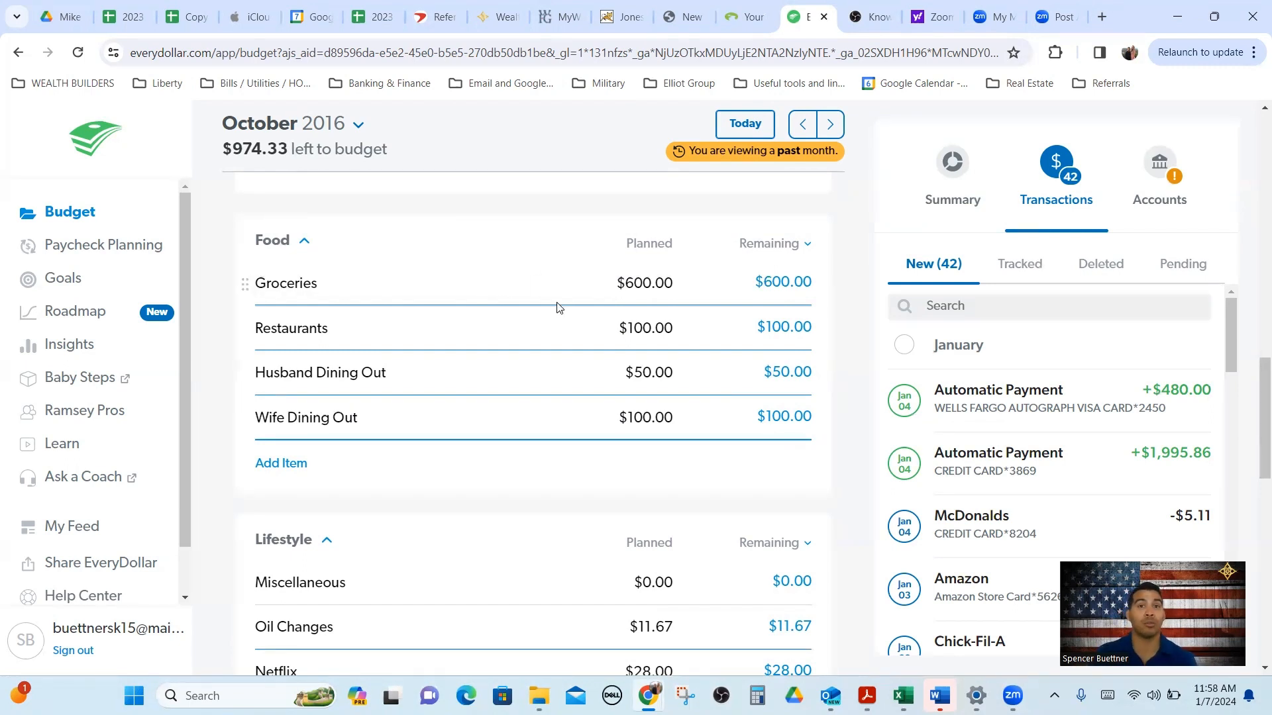
{"action": "scroll", "coordinate": [811, 321], "scroll_direction": "up", "scroll_amount": 10}
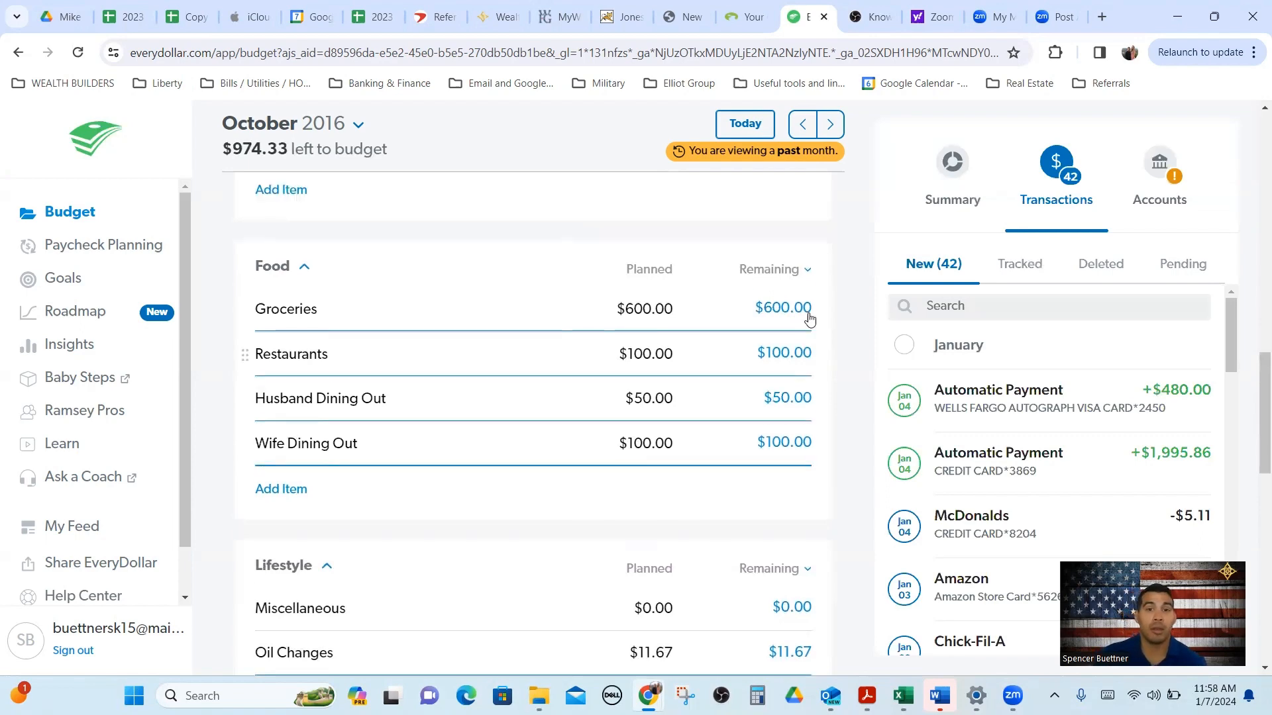
{"action": "scroll", "coordinate": [821, 361], "scroll_direction": "up", "scroll_amount": 2}
{"action": "scroll", "coordinate": [821, 367], "scroll_direction": "down", "scroll_amount": 2}
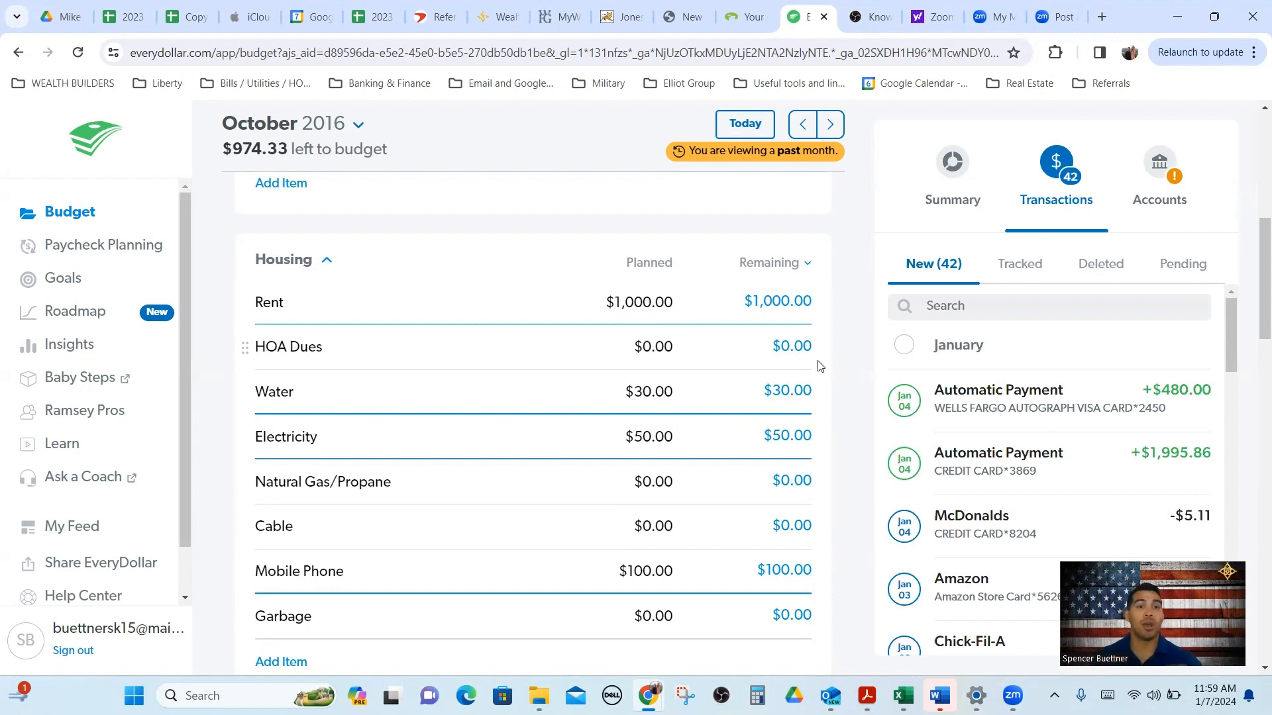
{"action": "scroll", "coordinate": [822, 361], "scroll_direction": "down", "scroll_amount": 10}
{"action": "scroll", "coordinate": [827, 349], "scroll_direction": "down", "scroll_amount": 3}
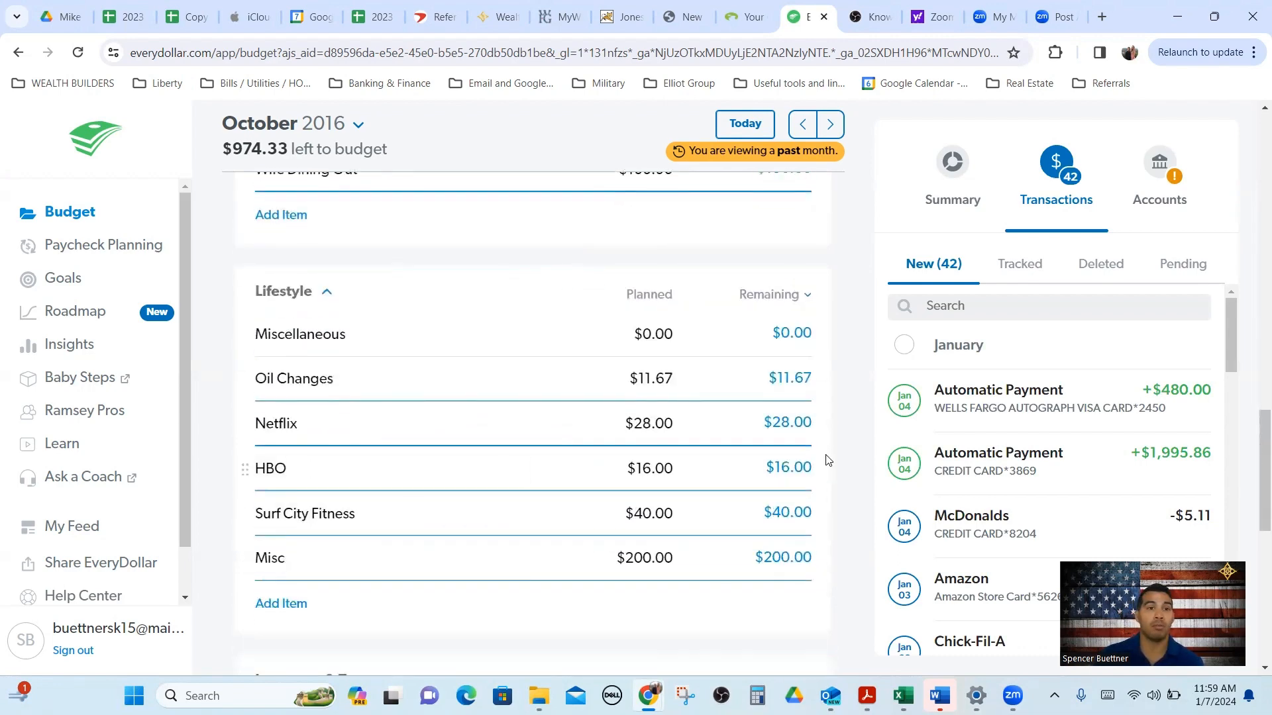
{"action": "scroll", "coordinate": [828, 460], "scroll_direction": "up", "scroll_amount": 10}
{"action": "scroll", "coordinate": [827, 460], "scroll_direction": "down", "scroll_amount": 8}
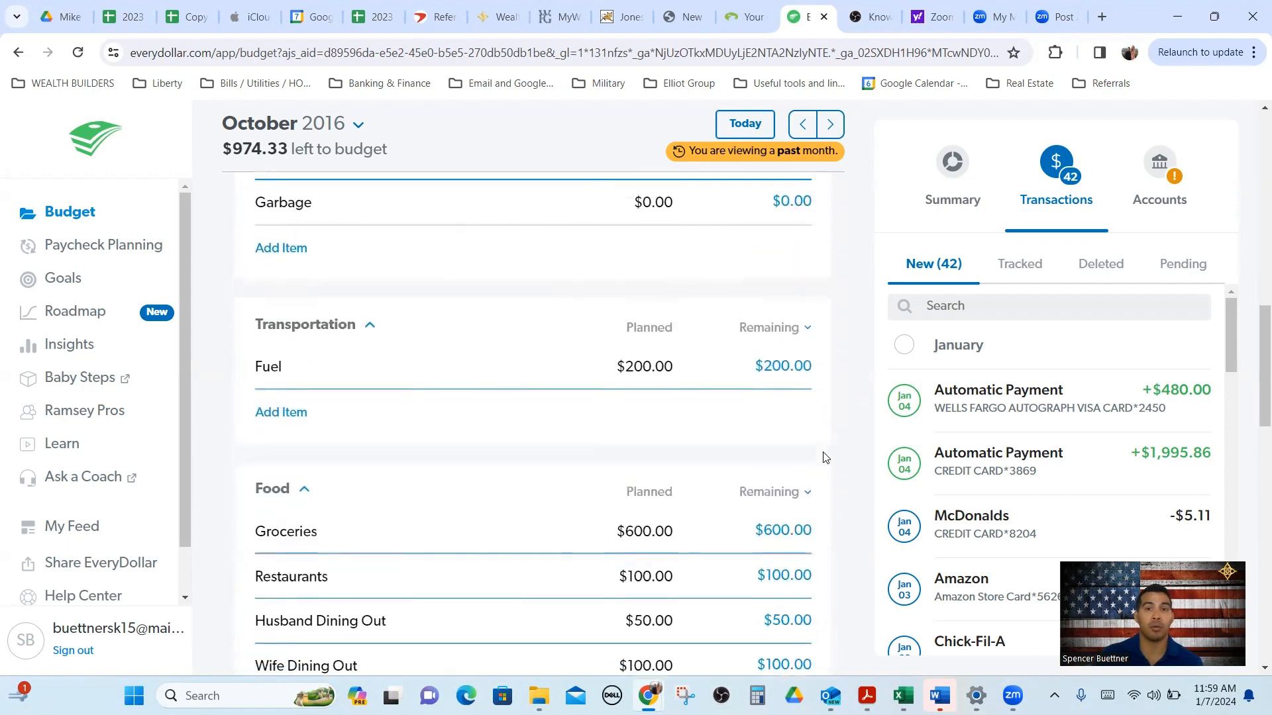
- Add a new blank item to the Lifestyle category and delete its Miscellaneous item
{"action": "scroll", "coordinate": [805, 449], "scroll_direction": "down", "scroll_amount": 8}
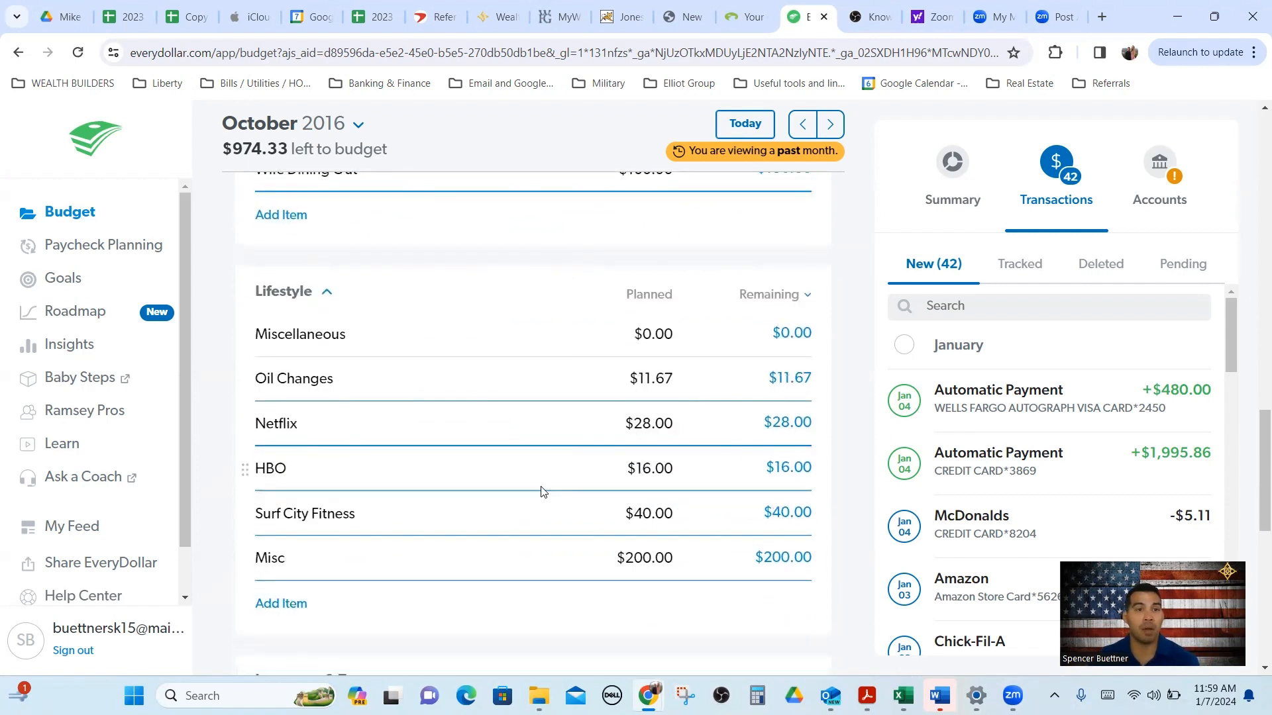
{"action": "scroll", "coordinate": [494, 483], "scroll_direction": "down", "scroll_amount": 1}
{"action": "left_click", "coordinate": [296, 521]}
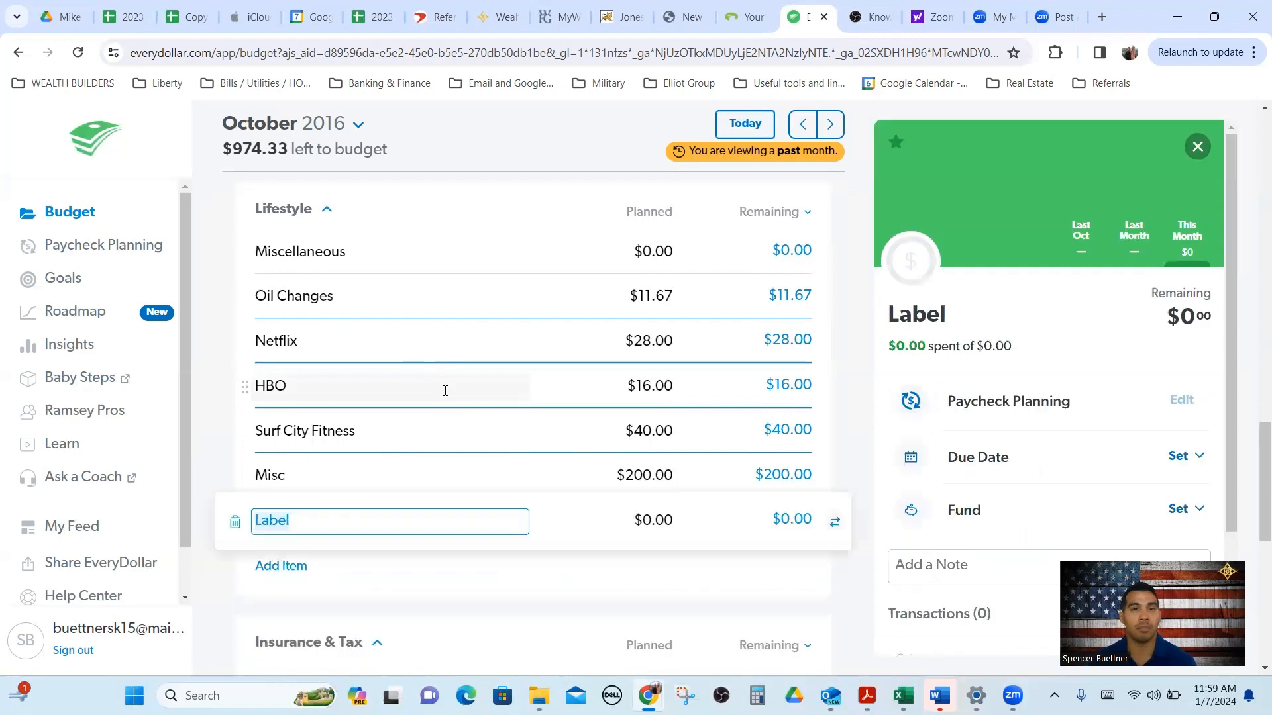
{"action": "left_click", "coordinate": [243, 250]}
{"action": "left_click", "coordinate": [235, 253]}
{"action": "left_click", "coordinate": [779, 281]}
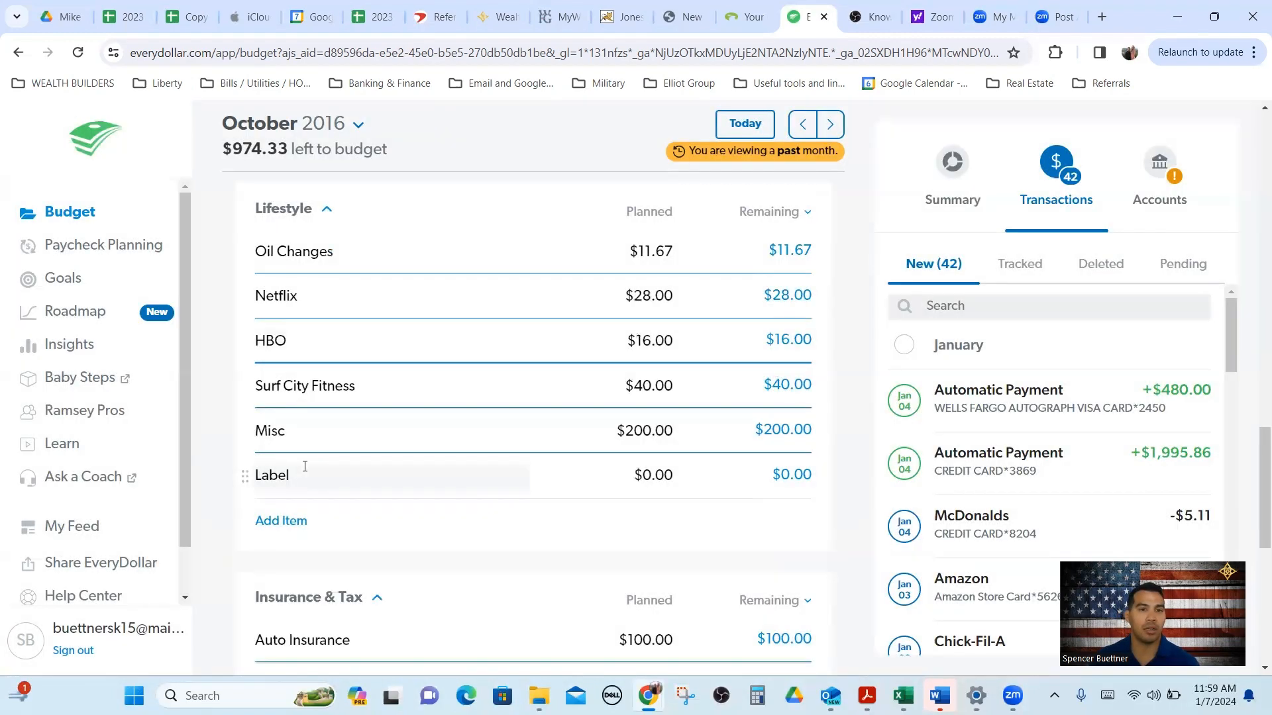
- Name the new blank item in the Lifestyle category "Hait Appt"
{"action": "left_click", "coordinate": [305, 467]}
{"action": "key", "text": "BackSpace"}
{"action": "key", "text": "BackSpace"}
{"action": "key", "text": "BackSpace"}
{"action": "key", "text": "BackSpace"}
{"action": "key", "text": "BackSpace"}
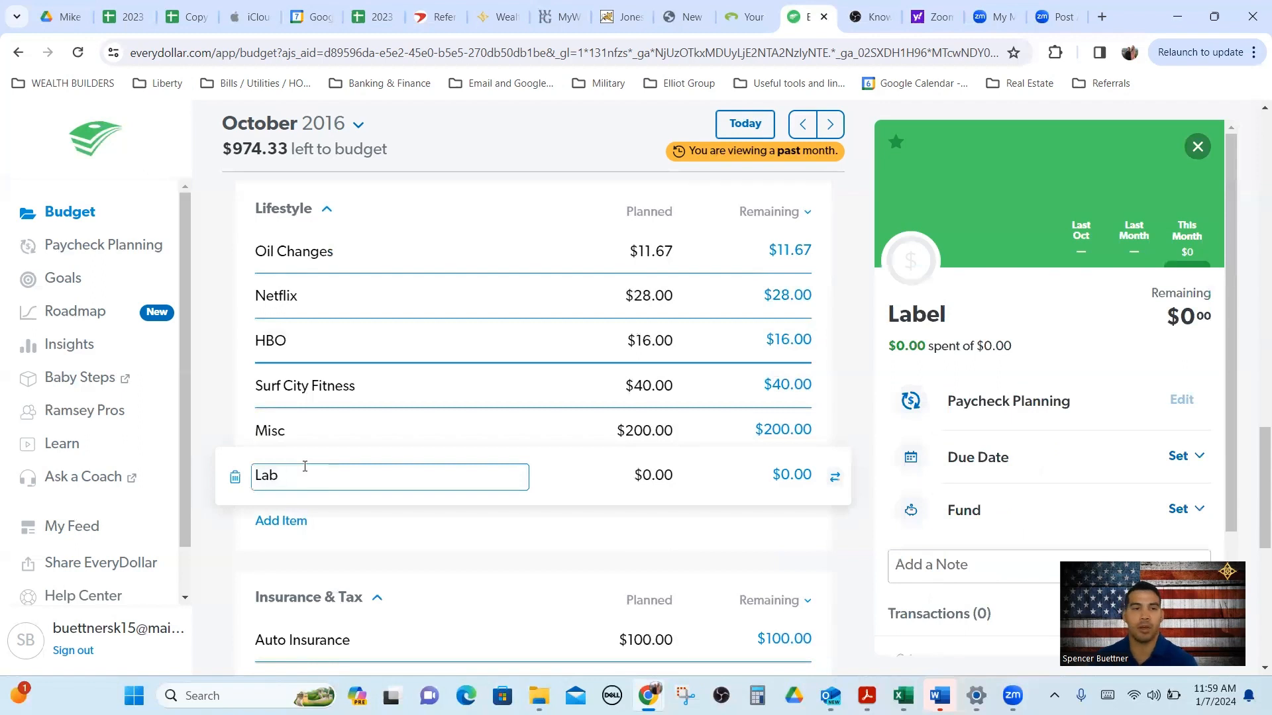
{"action": "type", "text": "Hait Appt"}
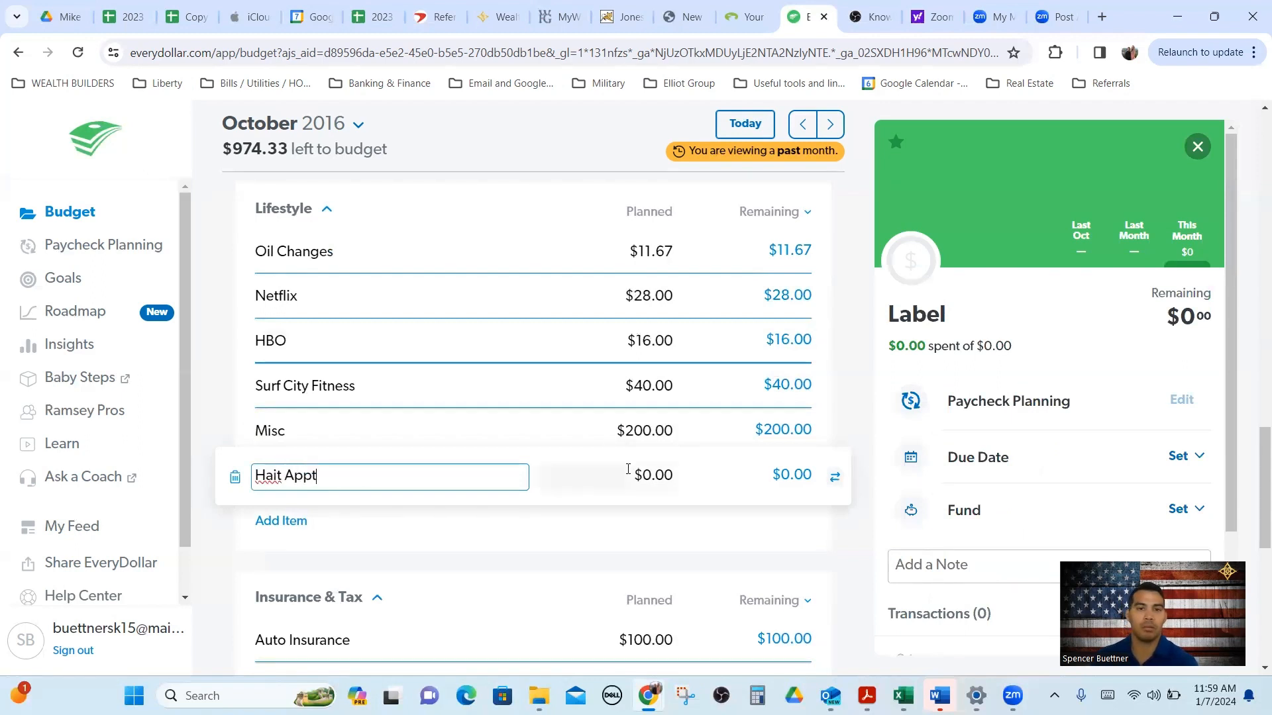
- Set the planned amount of the Hait Appt item to $150 and move the item above Misc
{"action": "left_click", "coordinate": [658, 474]}
{"action": "double_click", "coordinate": [658, 474]}
{"action": "type", "text": "10"}
{"action": "key", "text": "BackSpace"}
{"action": "type", "text": "50"}
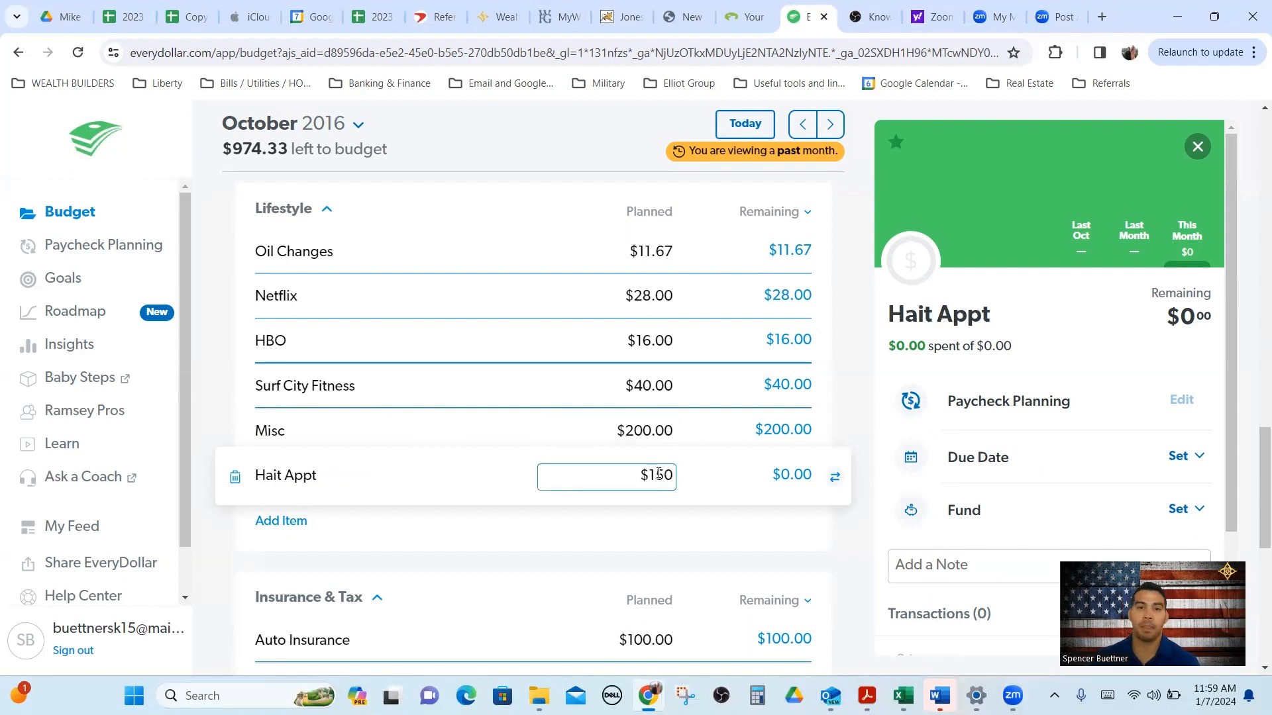
{"action": "left_click", "coordinate": [861, 417]}
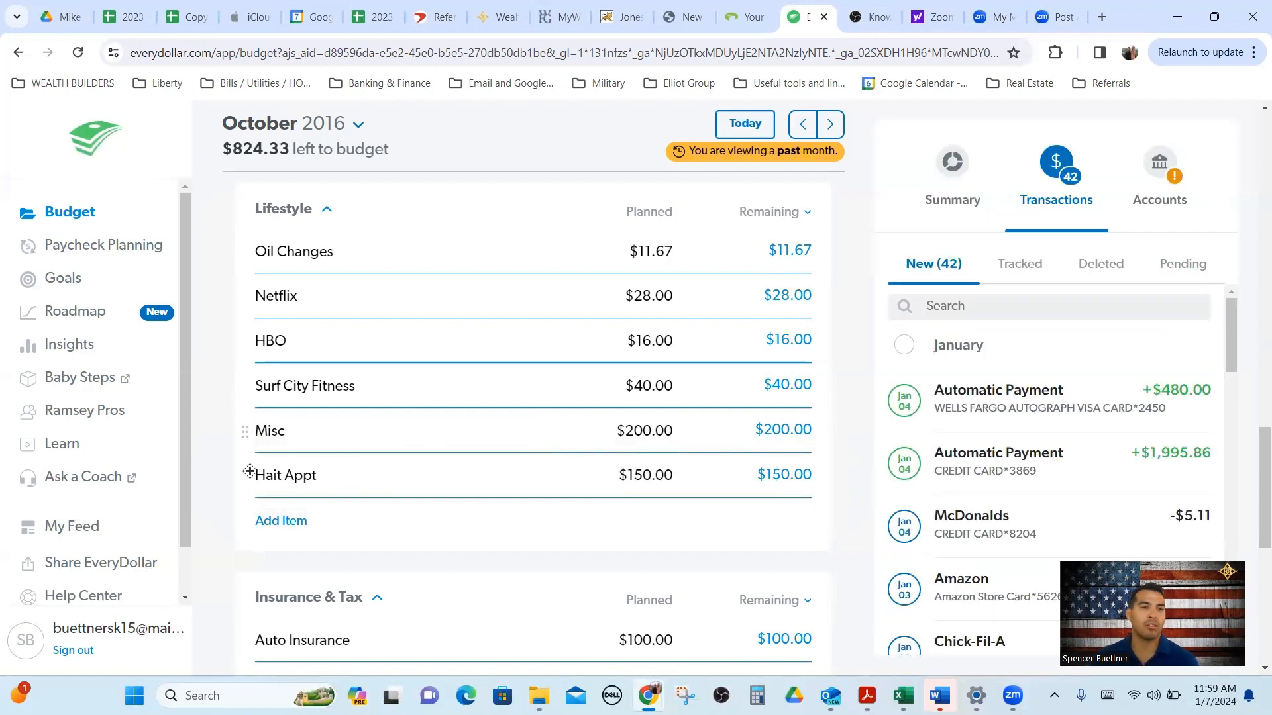
{"action": "left_click_drag", "start_coordinate": [244, 474], "coordinate": [251, 435]}
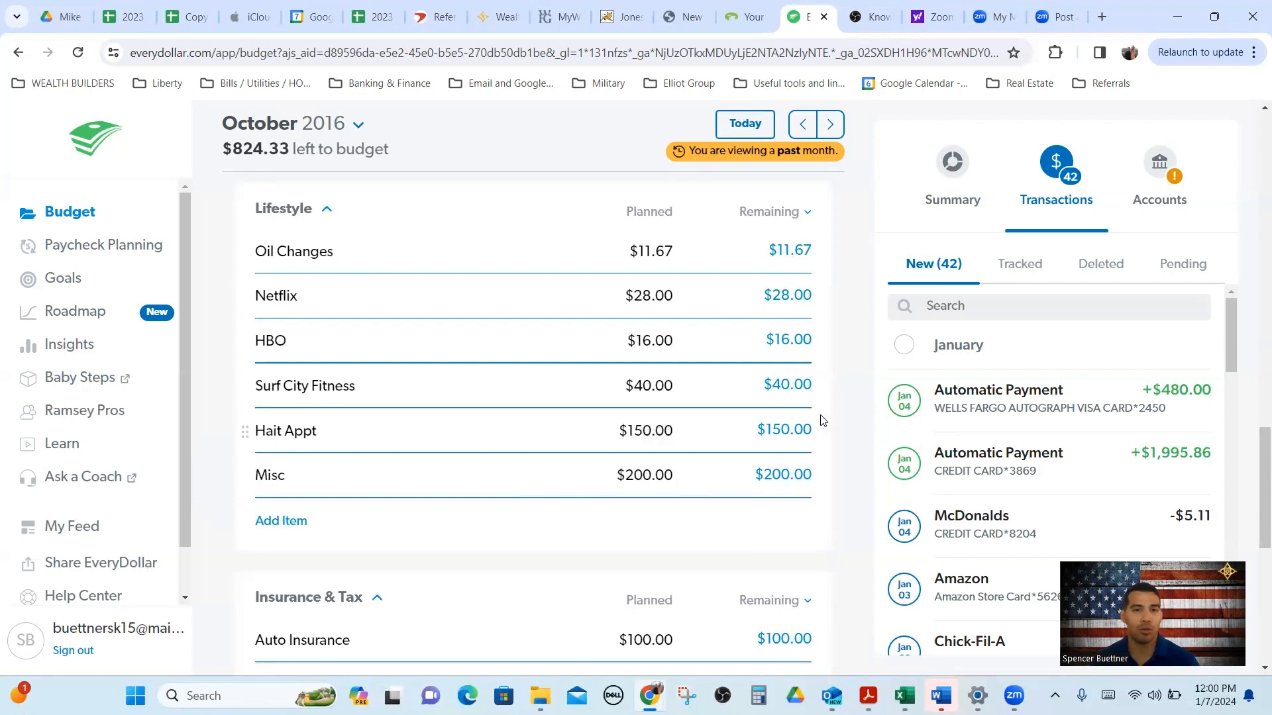
- Add an item named "Invest" to the Savings category below Emergency Fund
{"action": "scroll", "coordinate": [407, 312], "scroll_direction": "up", "scroll_amount": 15}
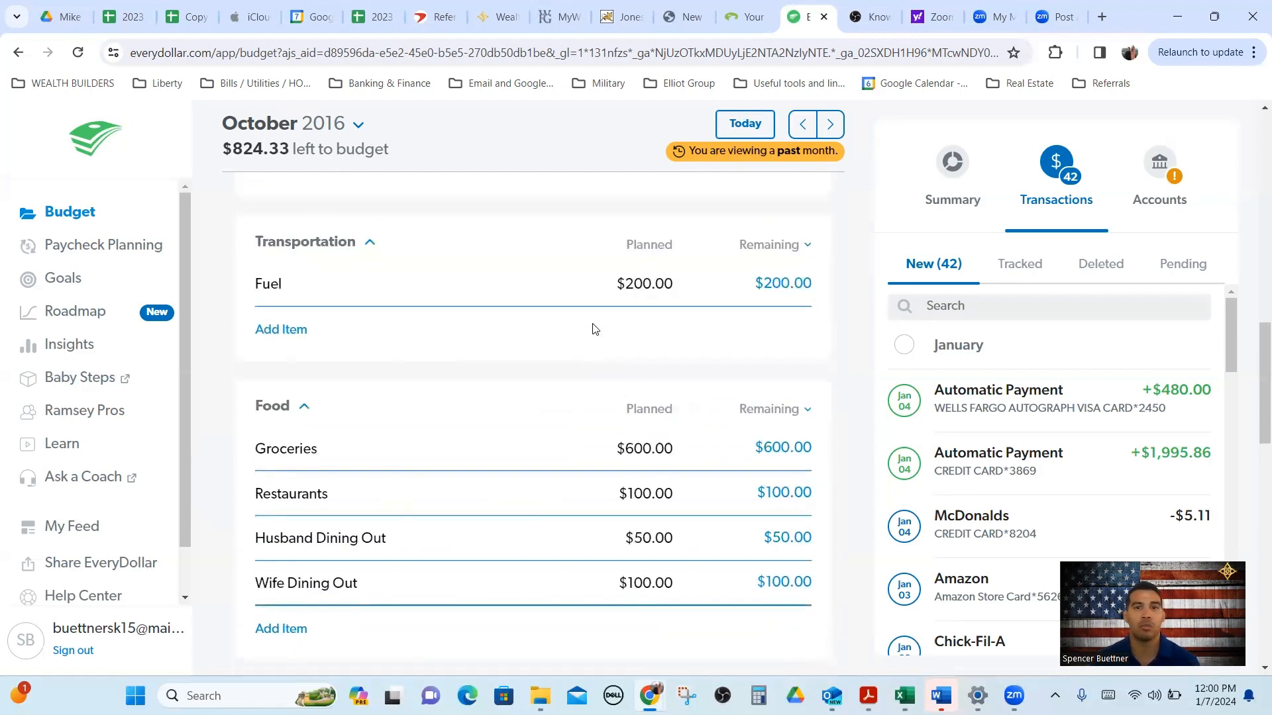
{"action": "scroll", "coordinate": [605, 333], "scroll_direction": "up", "scroll_amount": 6}
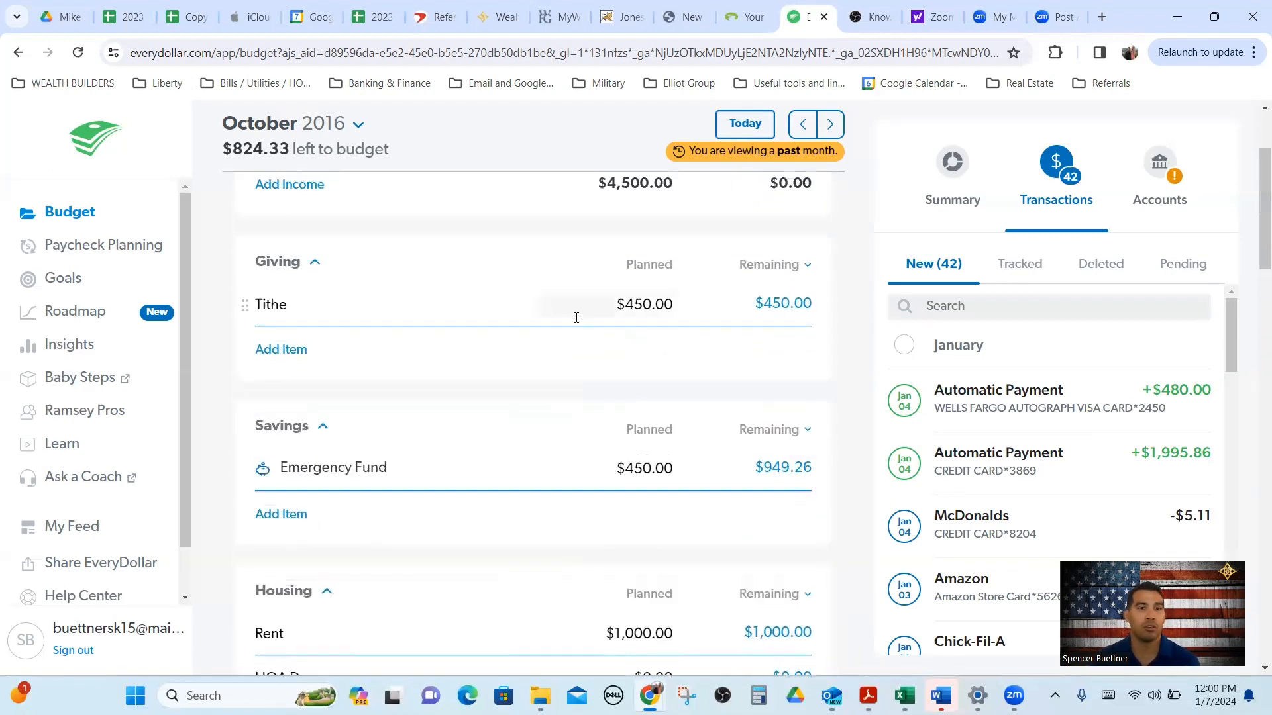
{"action": "scroll", "coordinate": [576, 318], "scroll_direction": "down", "scroll_amount": 6}
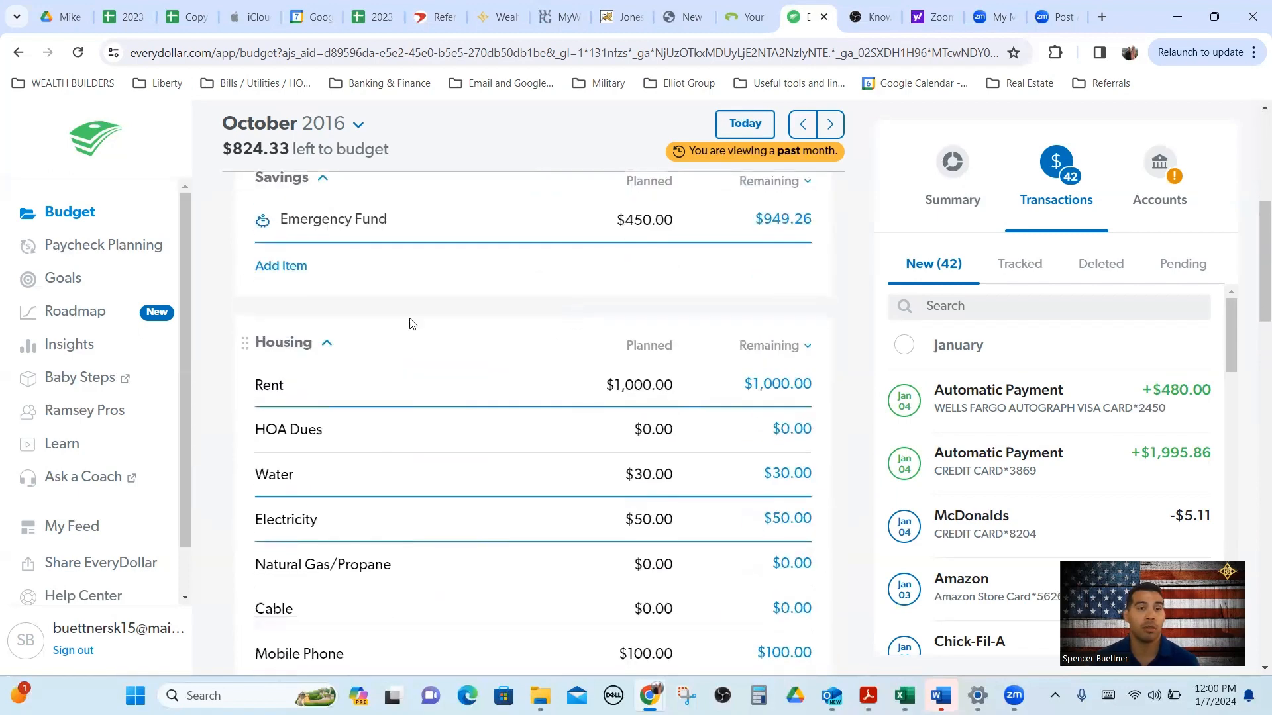
{"action": "left_click", "coordinate": [289, 267]}
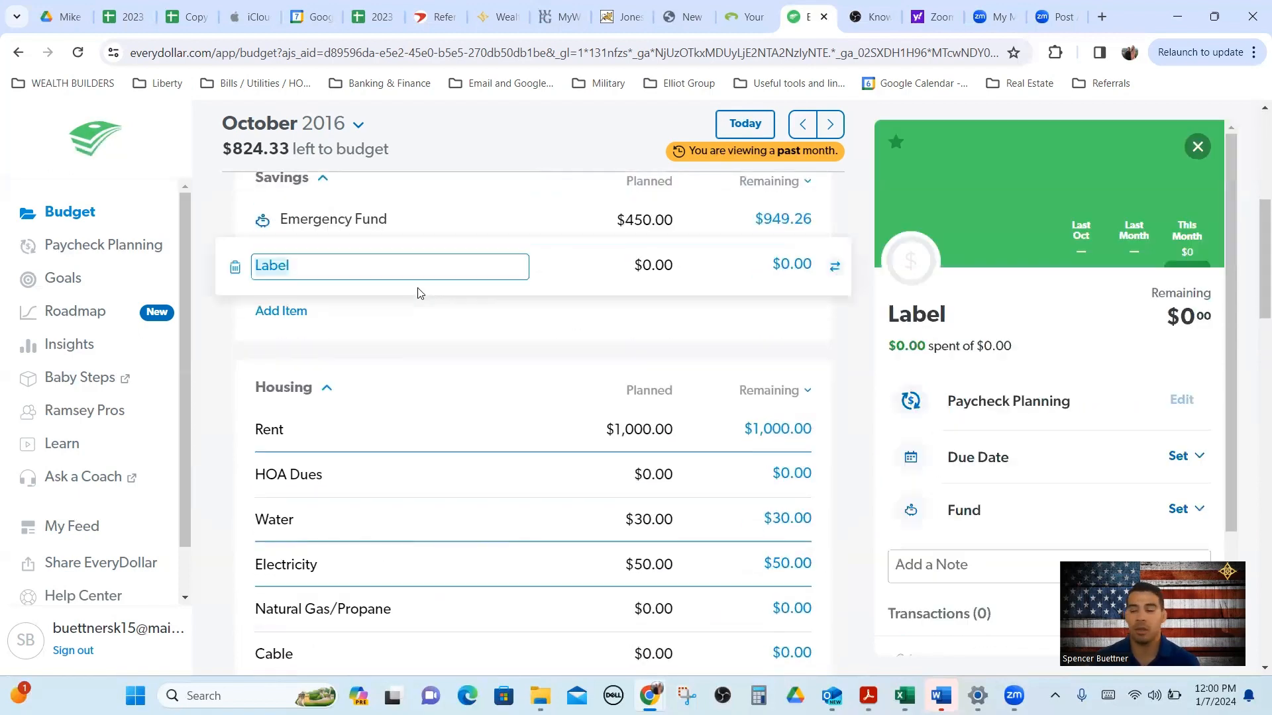
{"action": "type", "text": "Invest"}
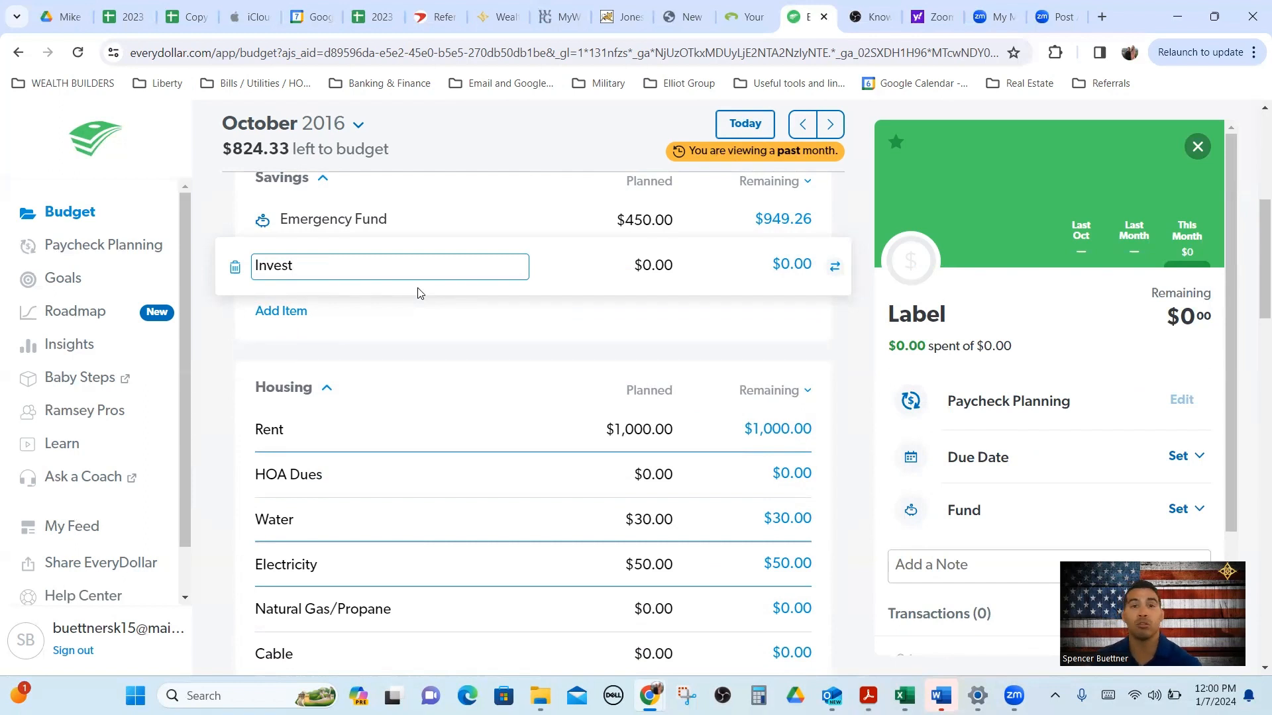
- Set the planned amount of the Invest item in Savings to $824.33
{"action": "left_click", "coordinate": [660, 266]}
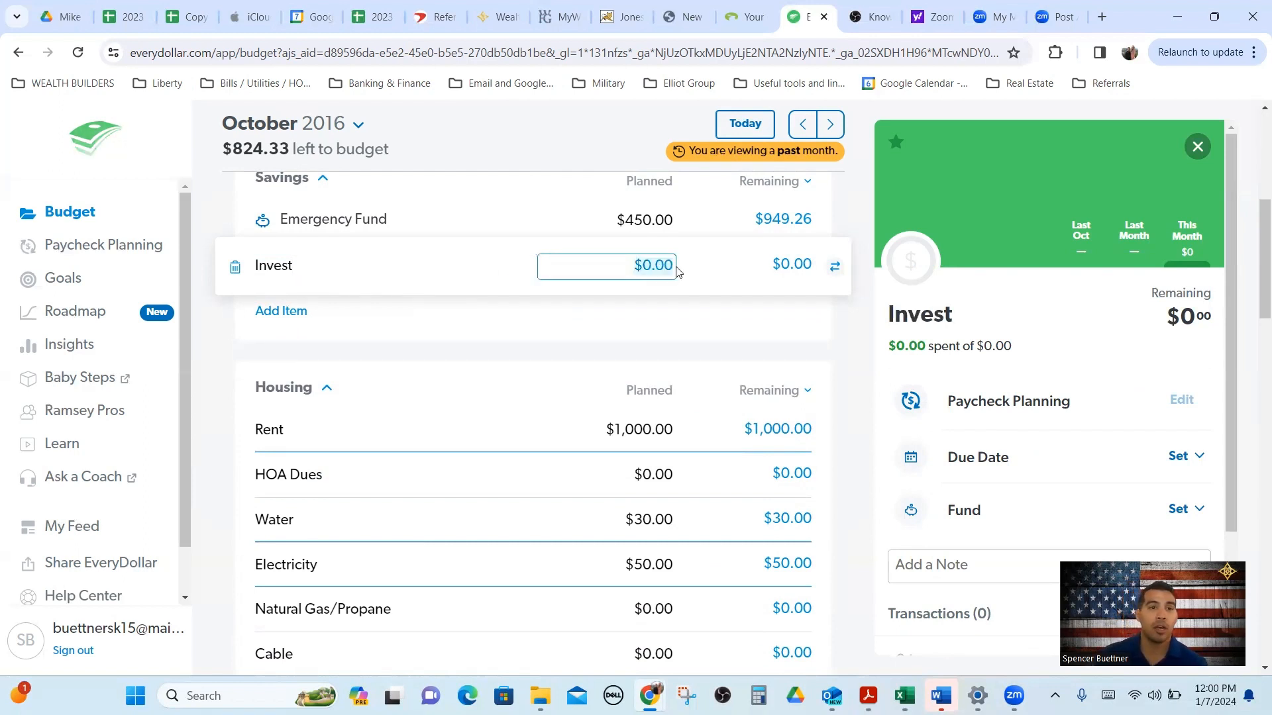
{"action": "type", "text": "824"}
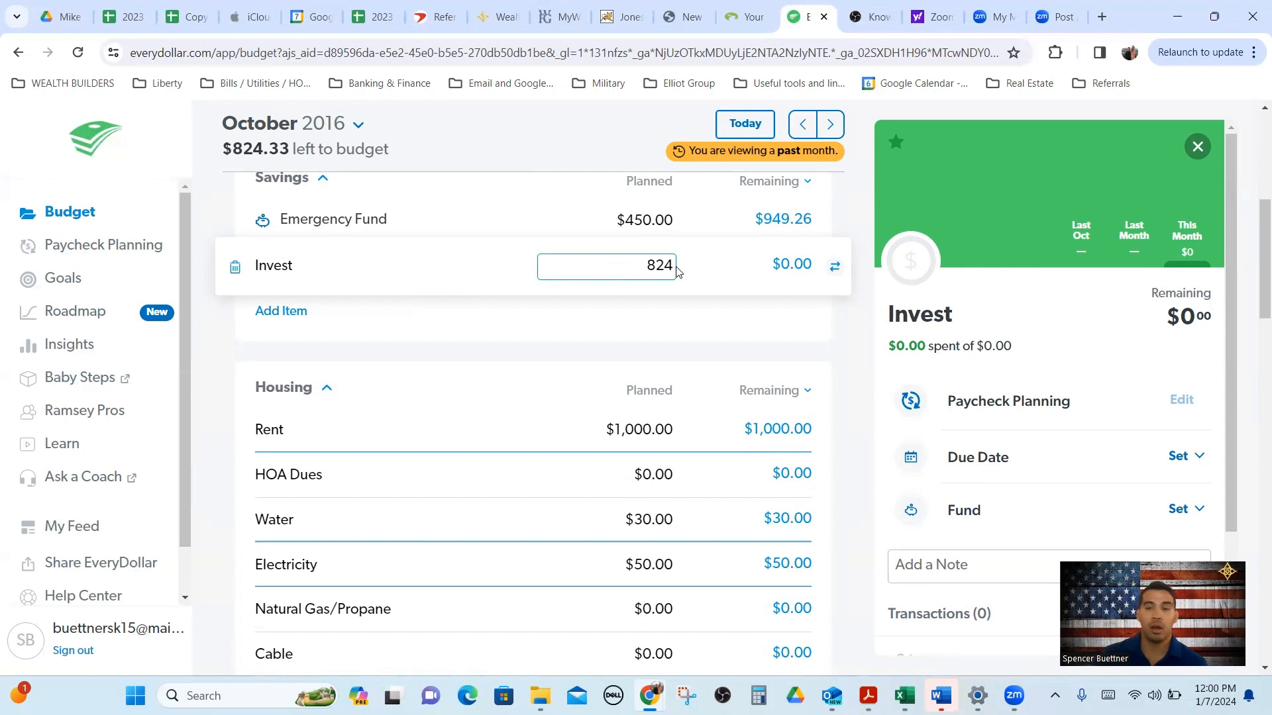
{"action": "type", "text": ".33"}
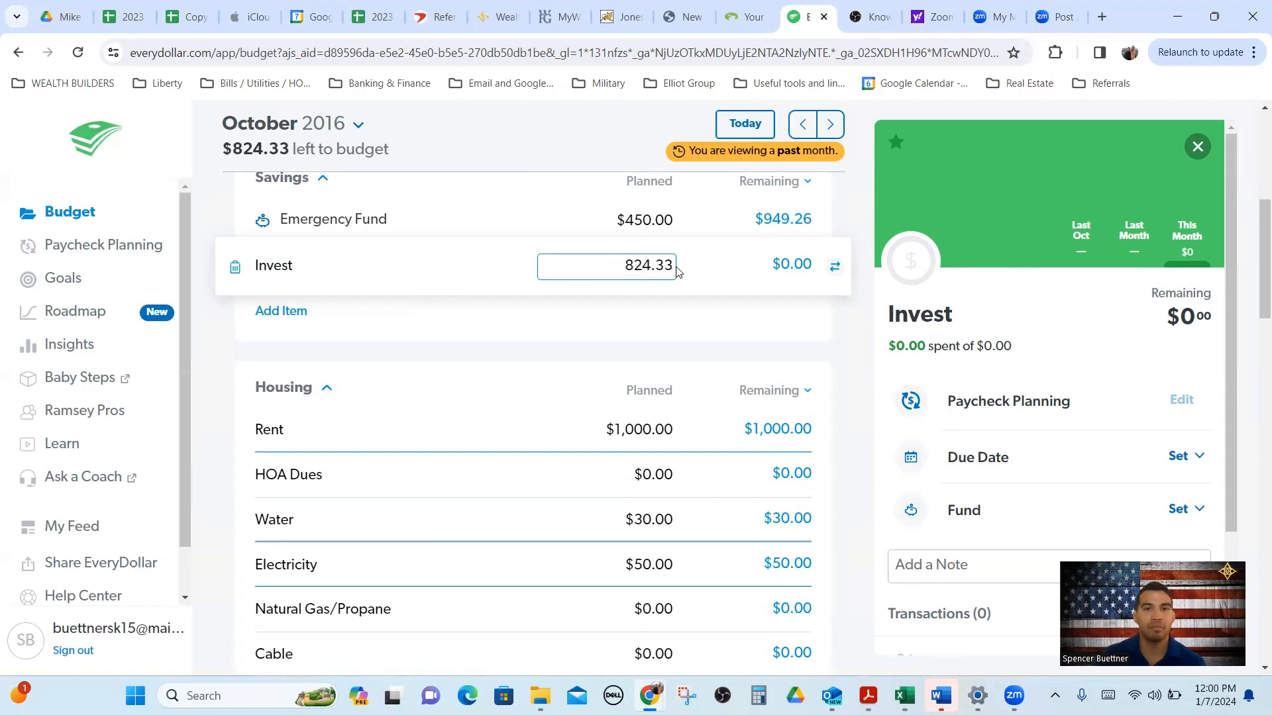
{"action": "key", "text": "Return"}
{"action": "left_click", "coordinate": [869, 385]}
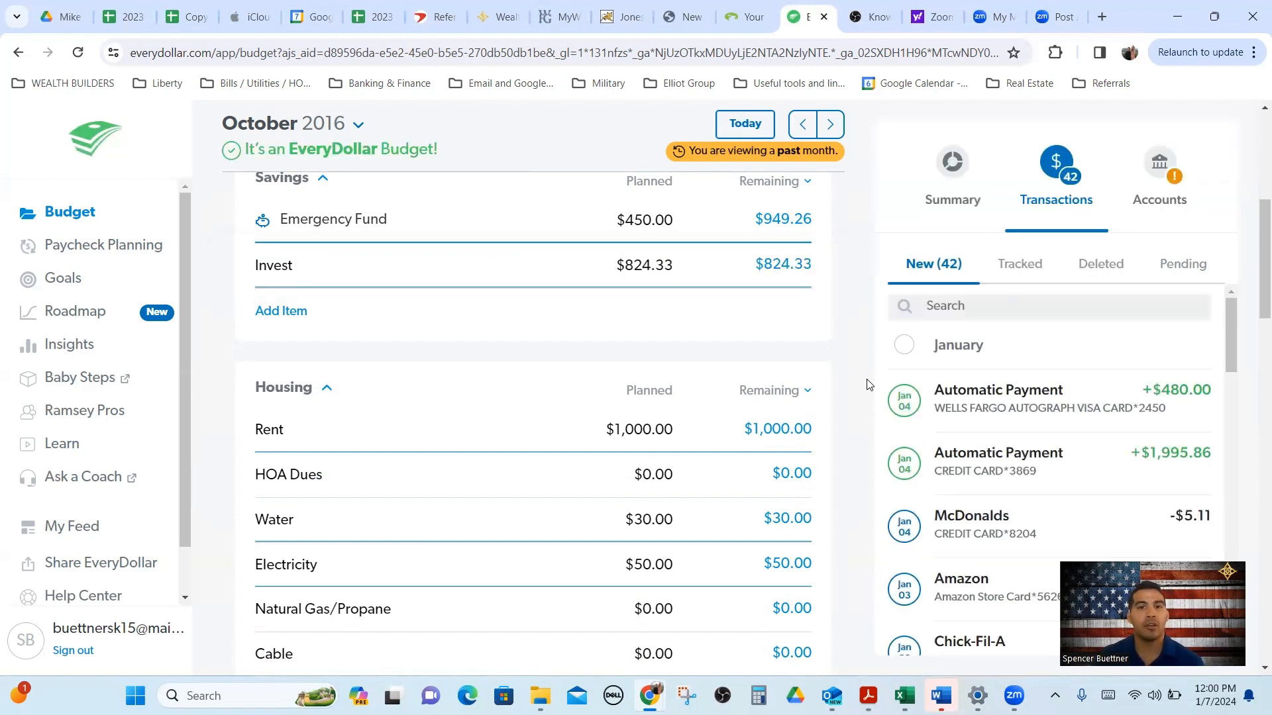
- Review the planned budget summary by category and look through the connected bank accounts
{"action": "left_click", "coordinate": [944, 180]}
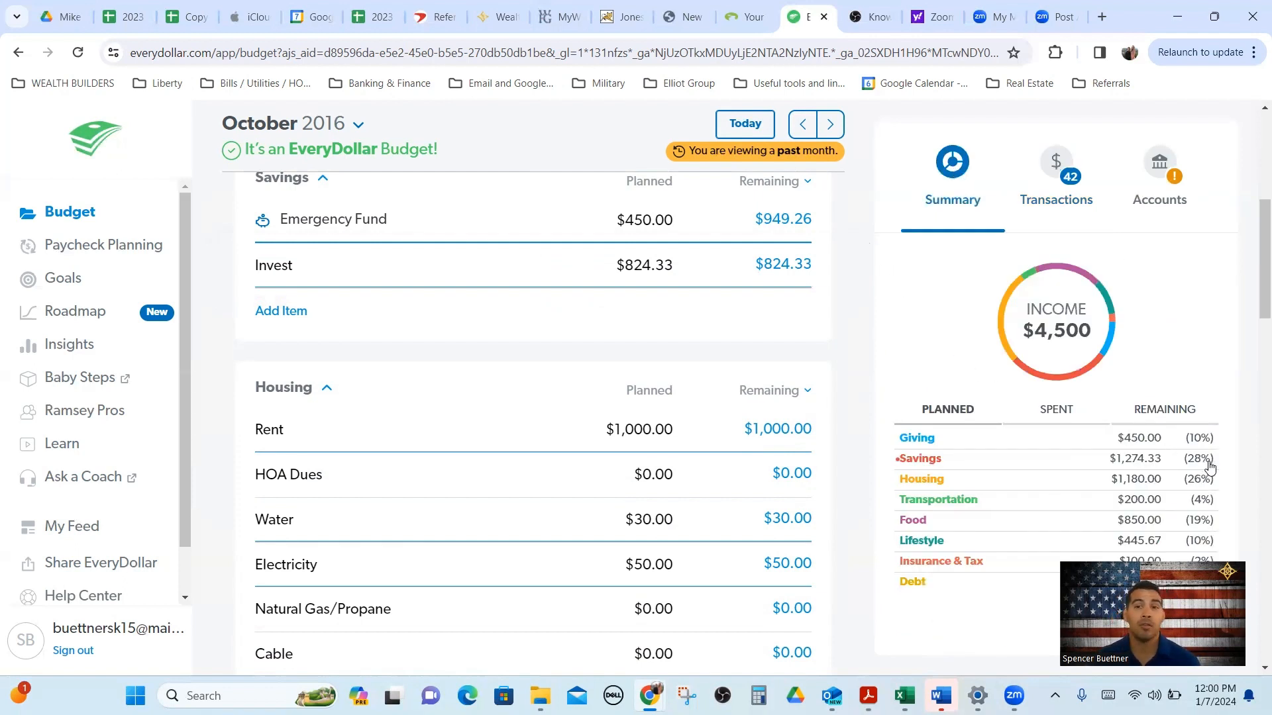
{"action": "left_click", "coordinate": [1071, 457]}
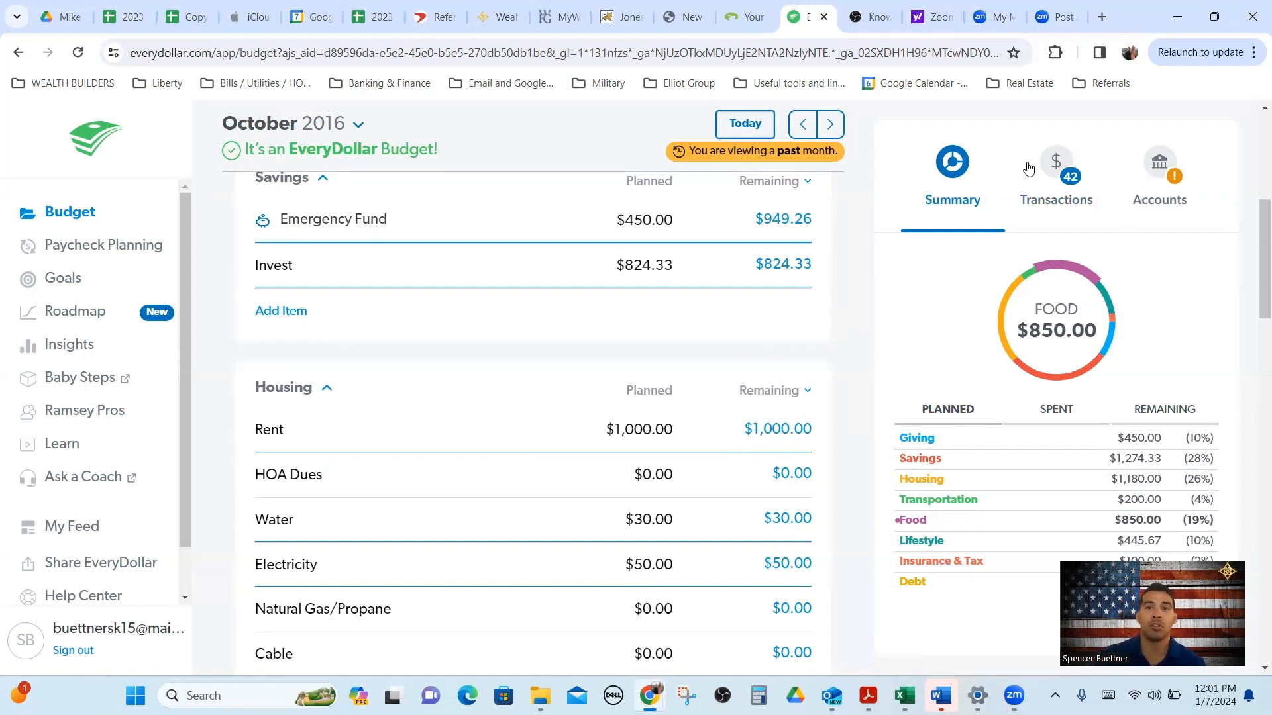
{"action": "left_click", "coordinate": [1160, 165]}
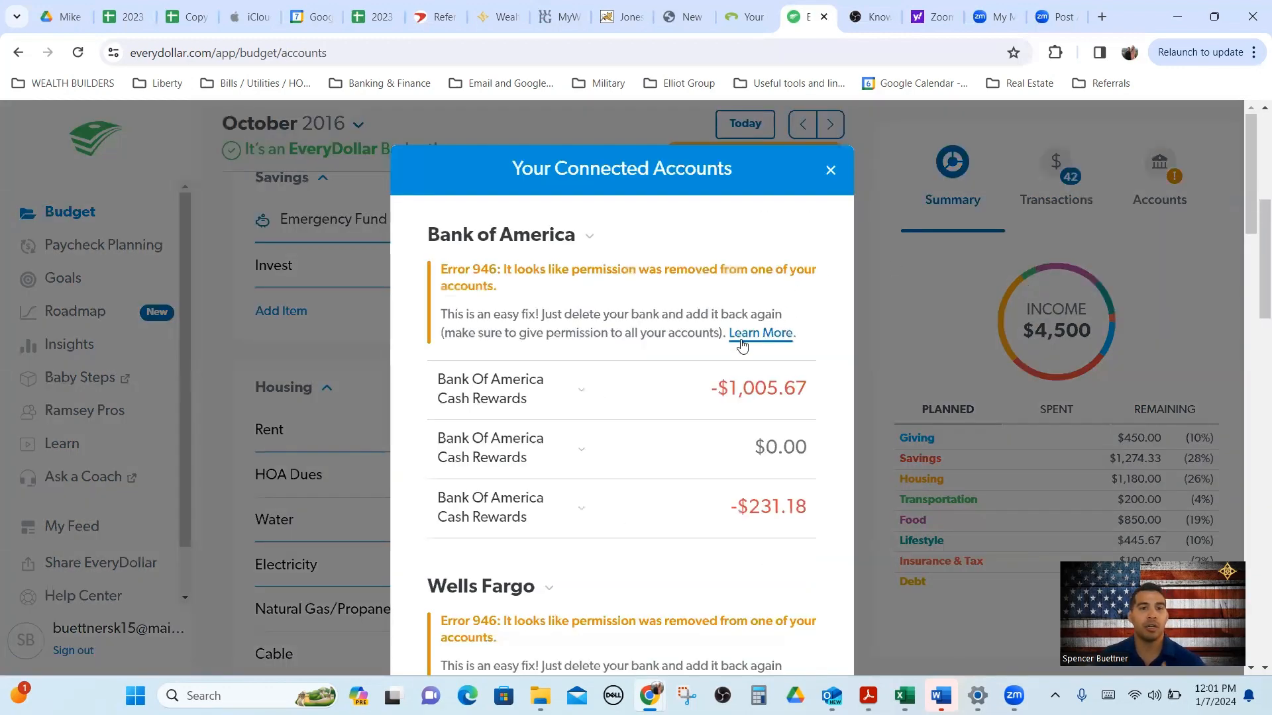
{"action": "scroll", "coordinate": [709, 349], "scroll_direction": "down", "scroll_amount": 7}
{"action": "scroll", "coordinate": [728, 351], "scroll_direction": "up", "scroll_amount": 3}
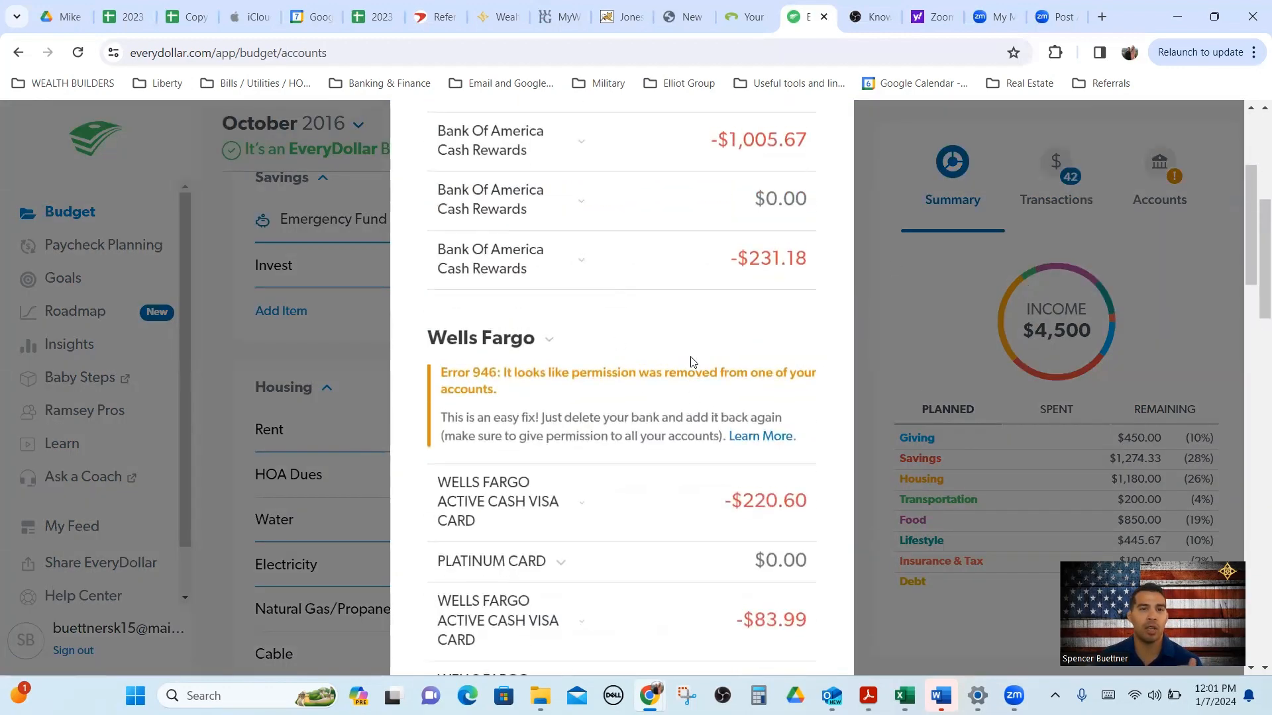
{"action": "scroll", "coordinate": [628, 355], "scroll_direction": "down", "scroll_amount": 3}
{"action": "scroll", "coordinate": [647, 358], "scroll_direction": "down", "scroll_amount": 7}
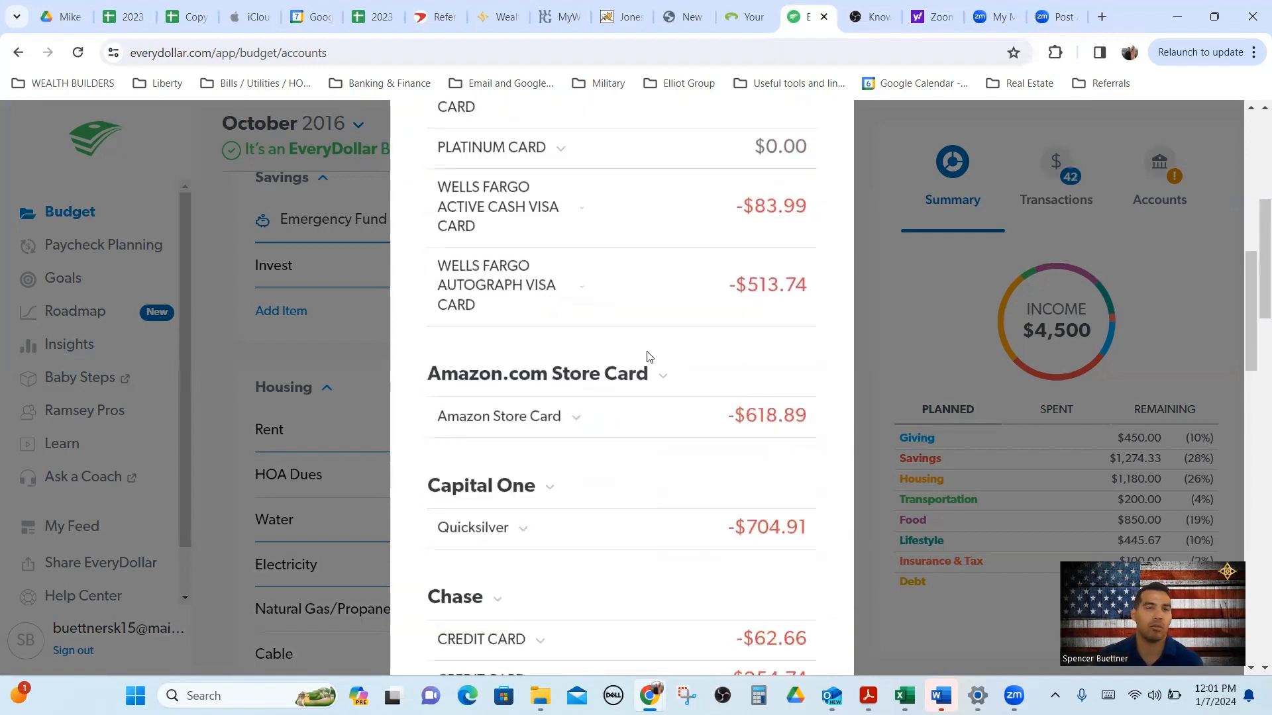
{"action": "left_click", "coordinate": [886, 271]}
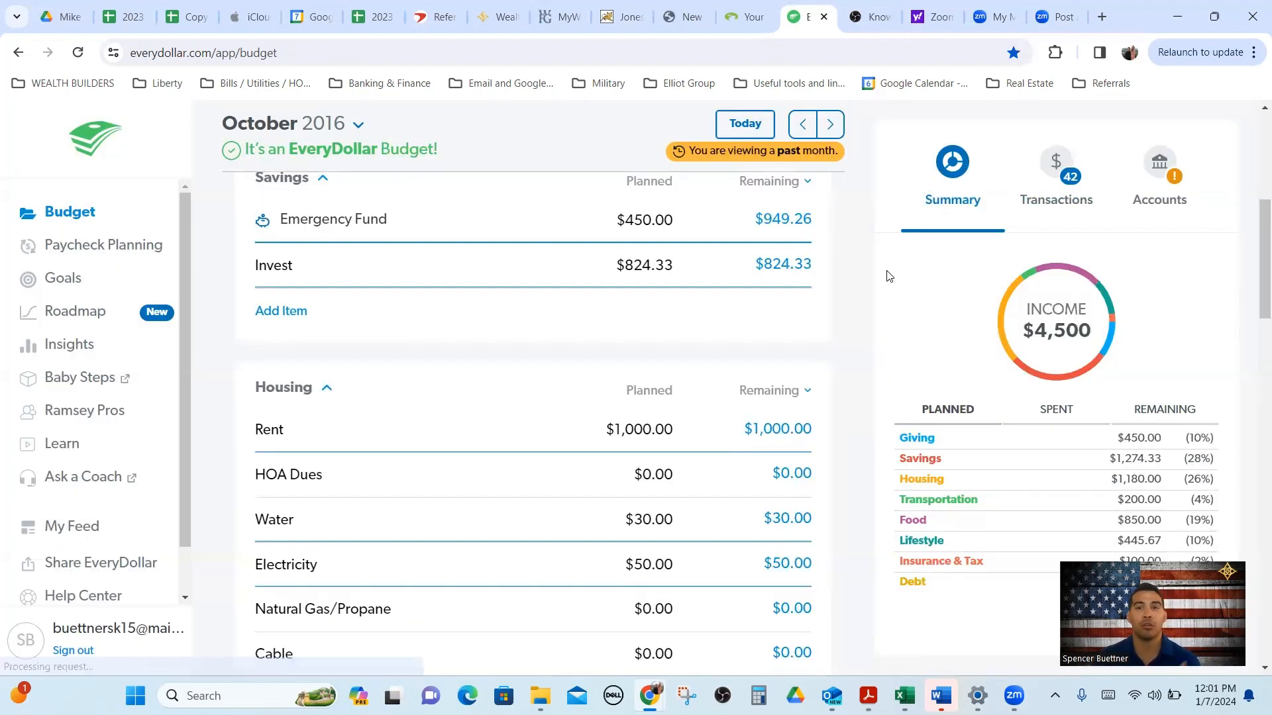
- Assign the new McDonalds and Chick-Fil-A transactions to the Restaurants item in the Food category
{"action": "left_click", "coordinate": [1064, 159]}
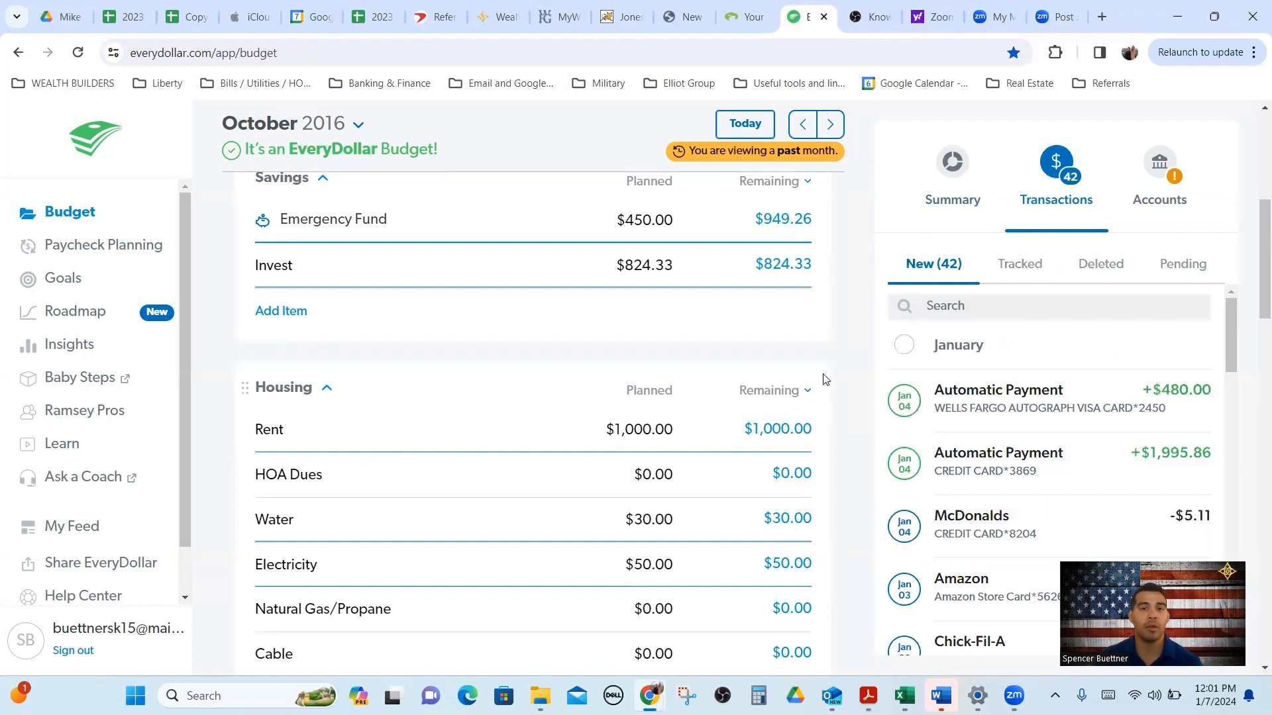
{"action": "scroll", "coordinate": [825, 378], "scroll_direction": "down", "scroll_amount": 4}
{"action": "scroll", "coordinate": [825, 379], "scroll_direction": "down", "scroll_amount": 1}
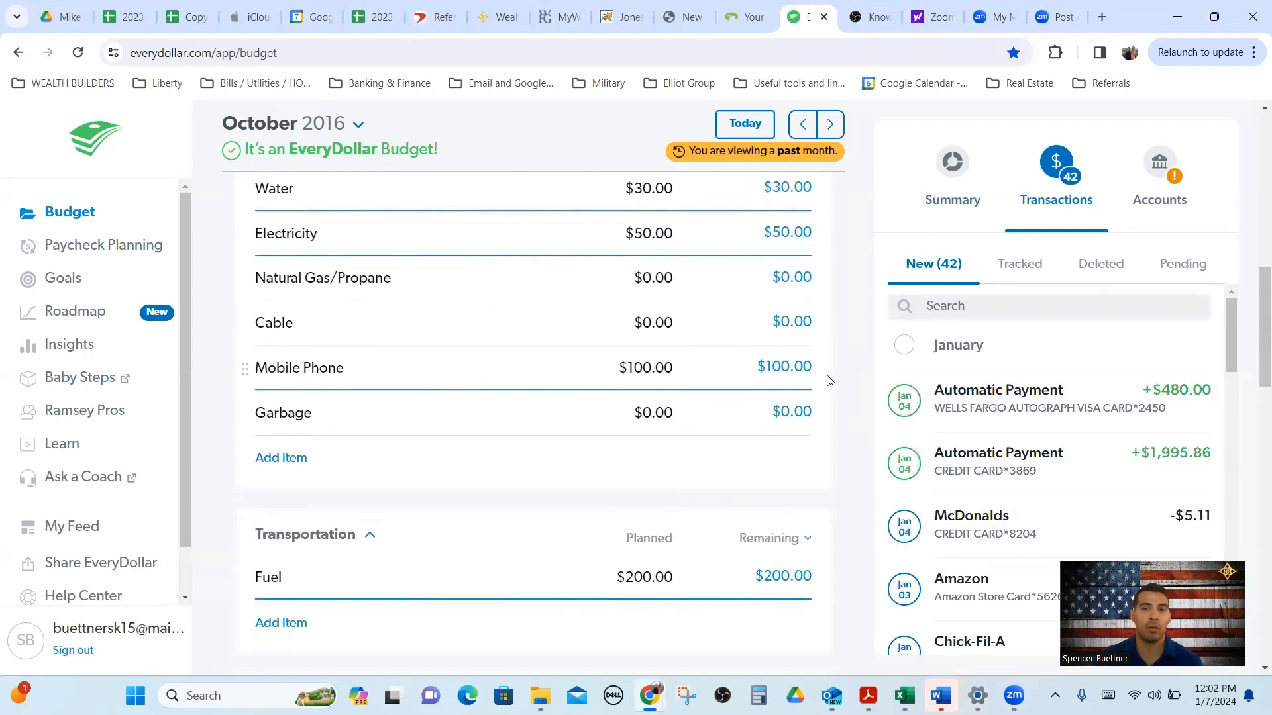
{"action": "scroll", "coordinate": [1008, 401], "scroll_direction": "down", "scroll_amount": 2}
{"action": "scroll", "coordinate": [1009, 401], "scroll_direction": "down", "scroll_amount": 1}
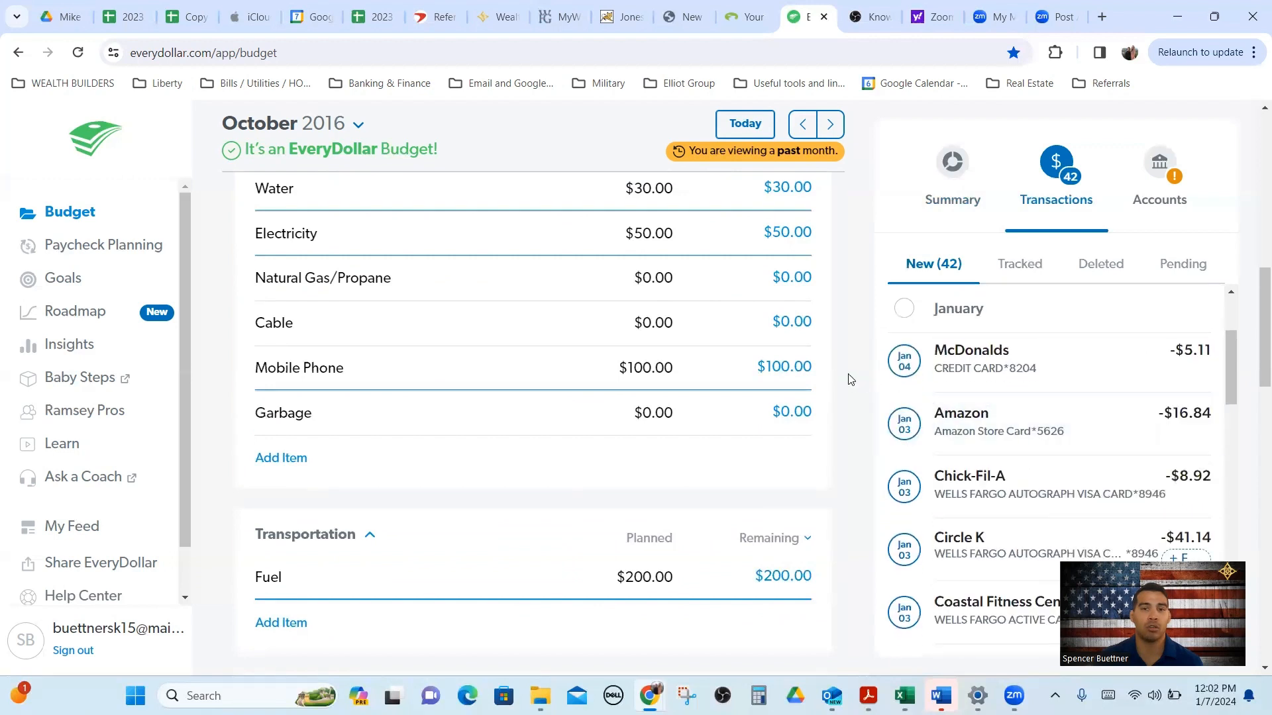
{"action": "scroll", "coordinate": [826, 384], "scroll_direction": "up", "scroll_amount": 1}
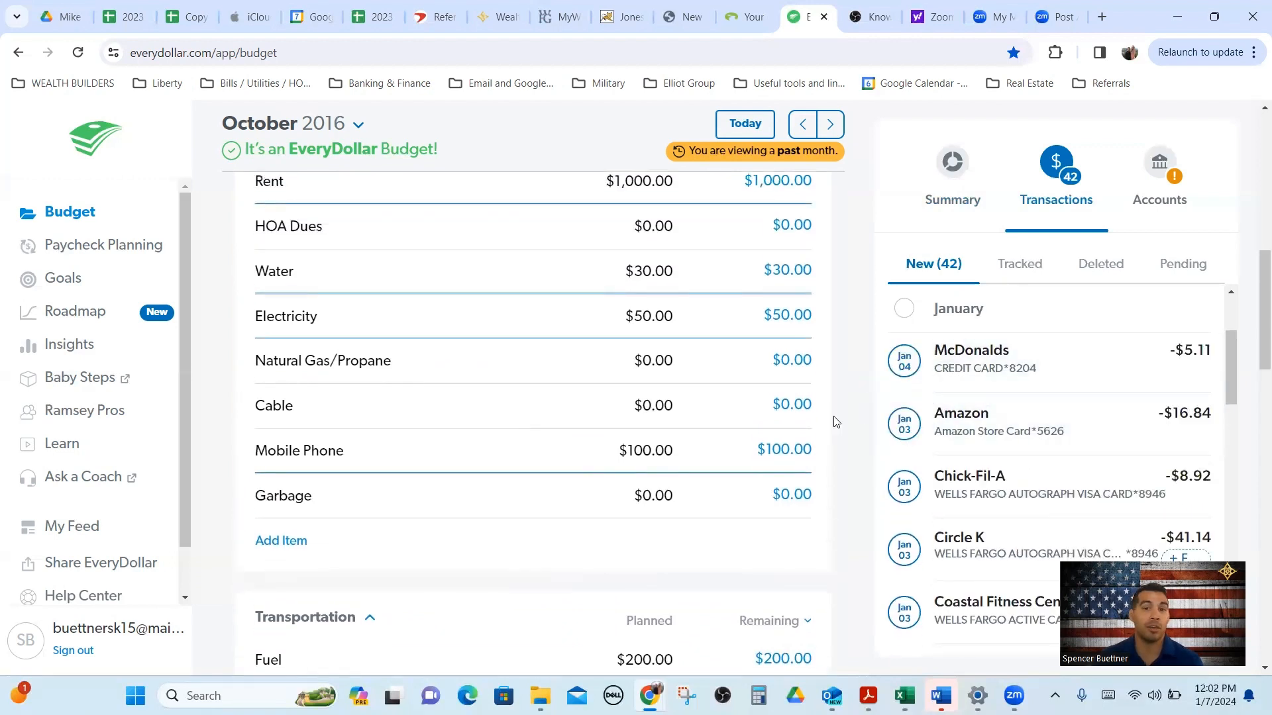
{"action": "scroll", "coordinate": [824, 419], "scroll_direction": "up", "scroll_amount": 5}
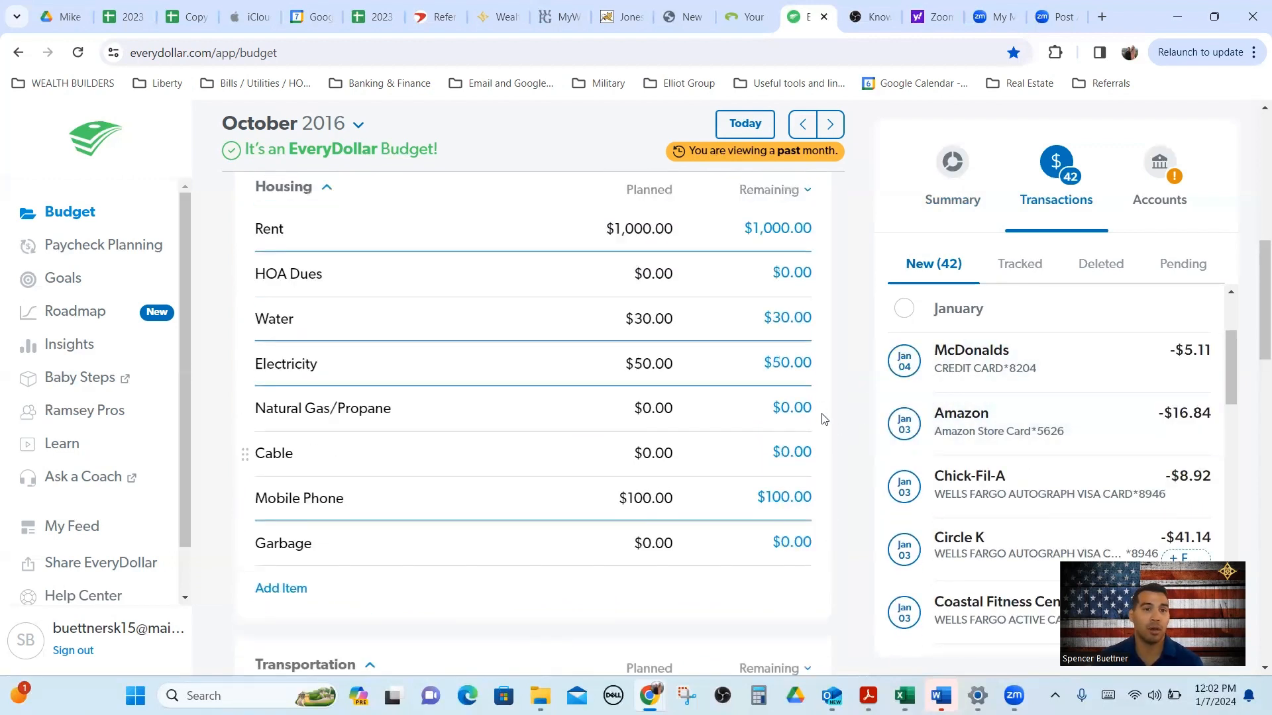
{"action": "scroll", "coordinate": [824, 419], "scroll_direction": "up", "scroll_amount": 3}
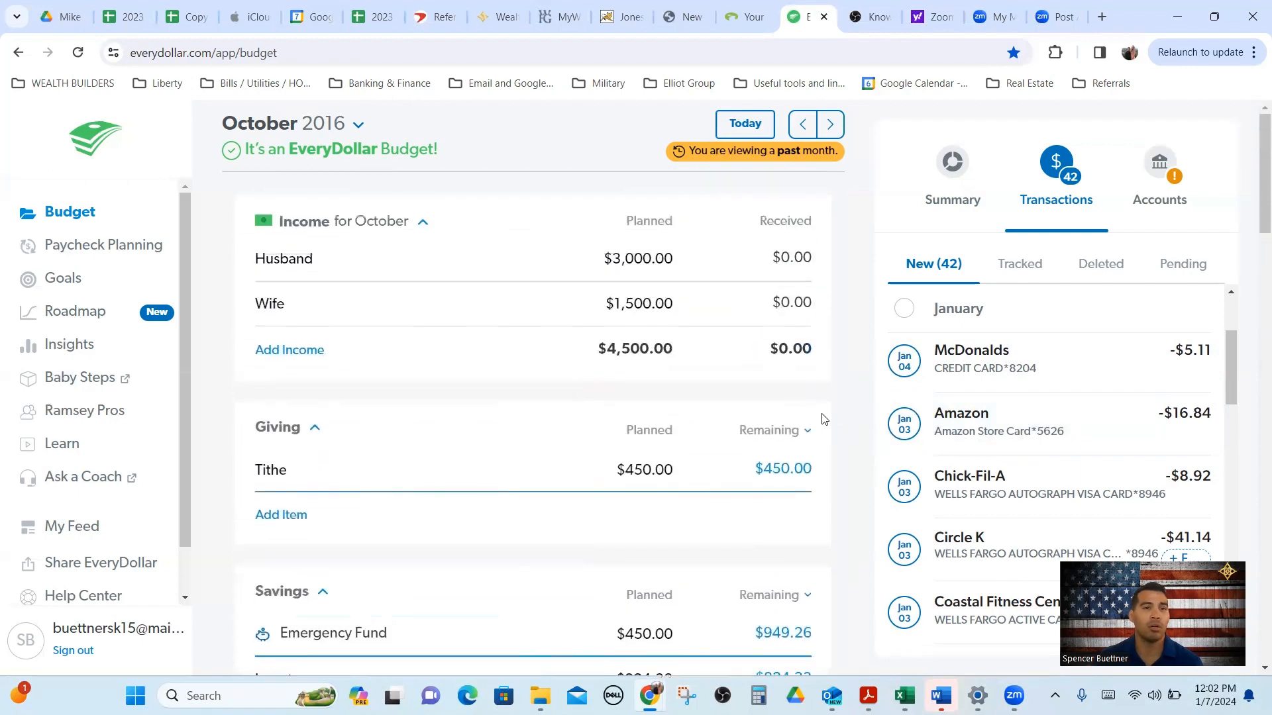
{"action": "scroll", "coordinate": [824, 418], "scroll_direction": "down", "scroll_amount": 9}
{"action": "scroll", "coordinate": [824, 418], "scroll_direction": "down", "scroll_amount": 5}
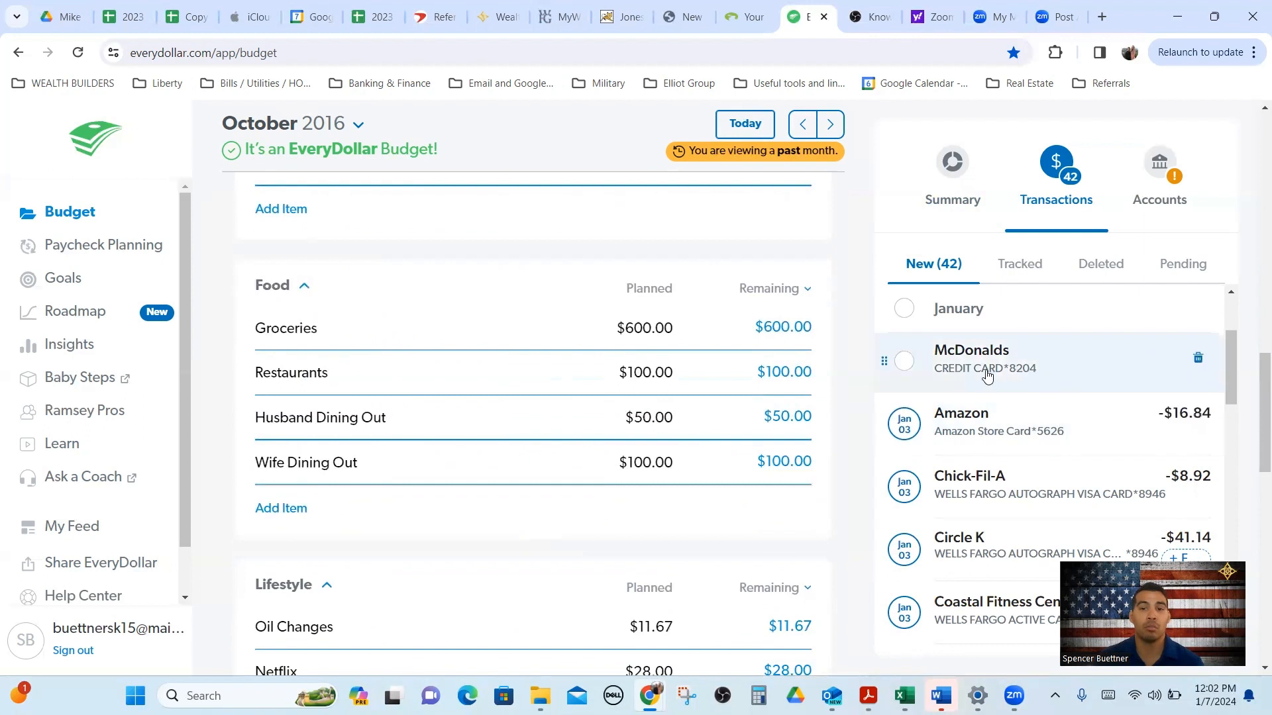
{"action": "left_click_drag", "start_coordinate": [1065, 372], "coordinate": [596, 375]}
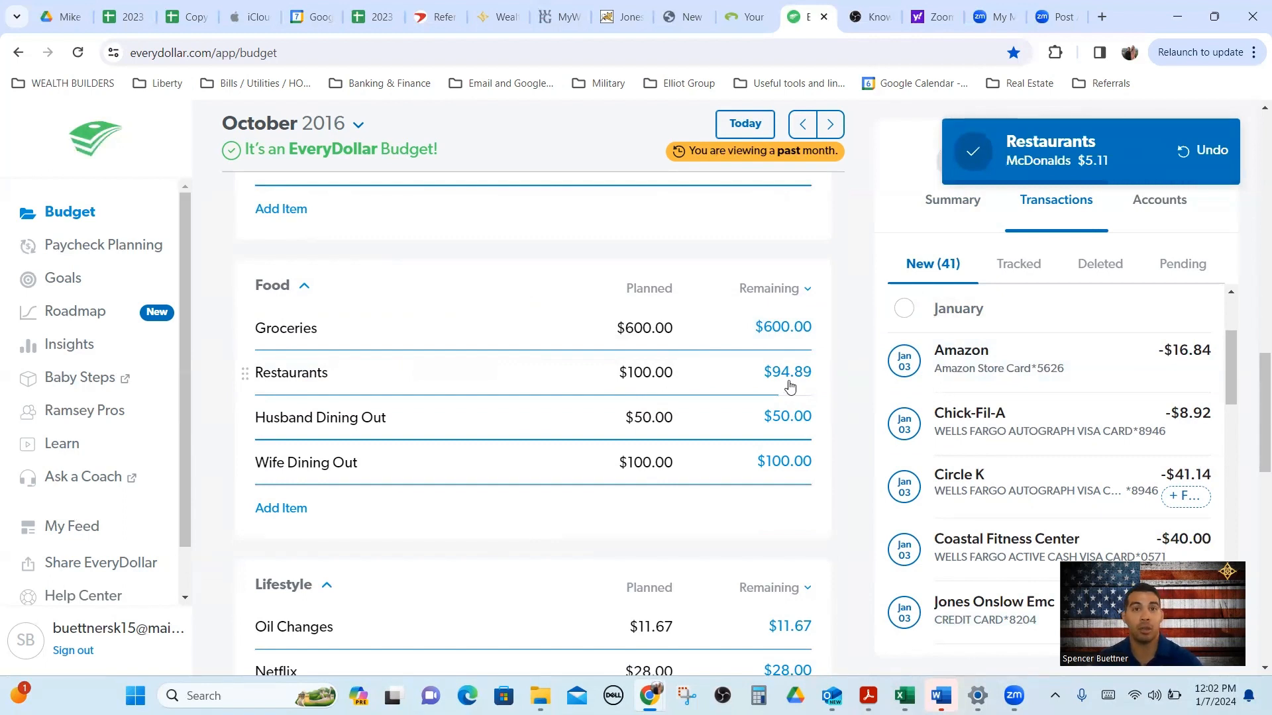
{"action": "left_click_drag", "start_coordinate": [1070, 424], "coordinate": [595, 375]}
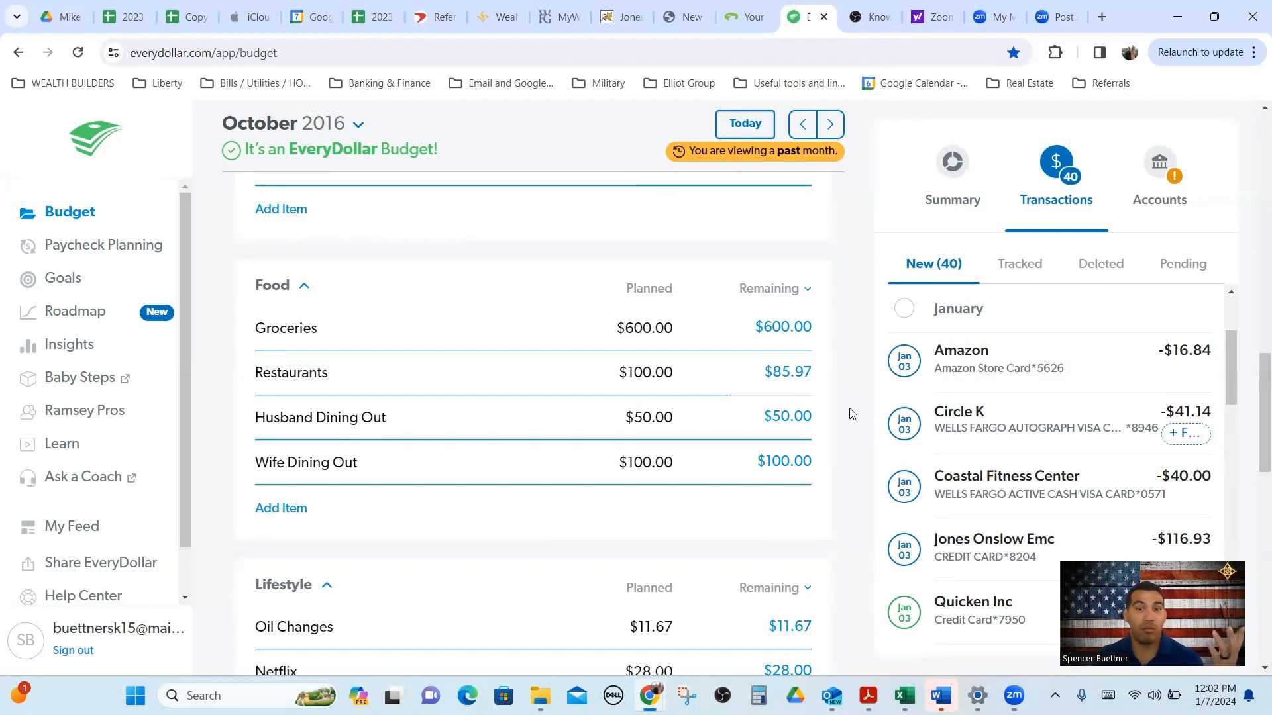
- Set the planned Restaurants amount in the Food category to $14.03
{"action": "left_click", "coordinate": [541, 368]}
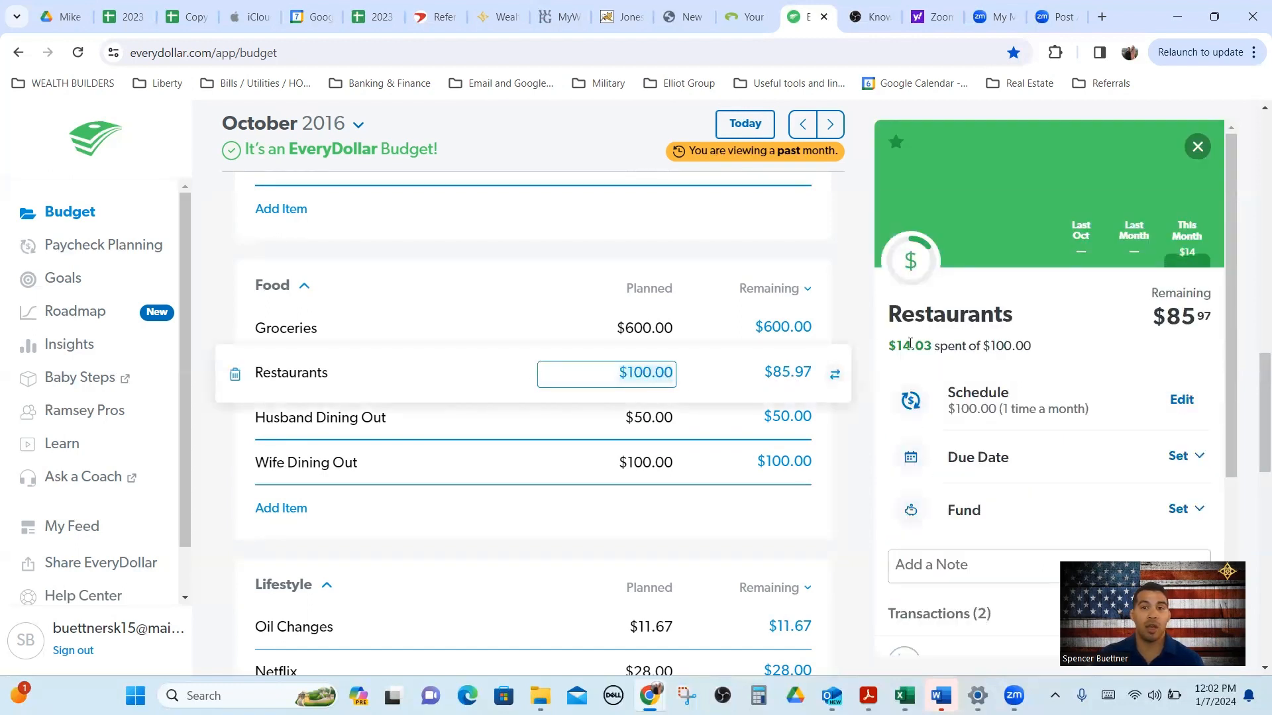
{"action": "type", "text": "14.03"}
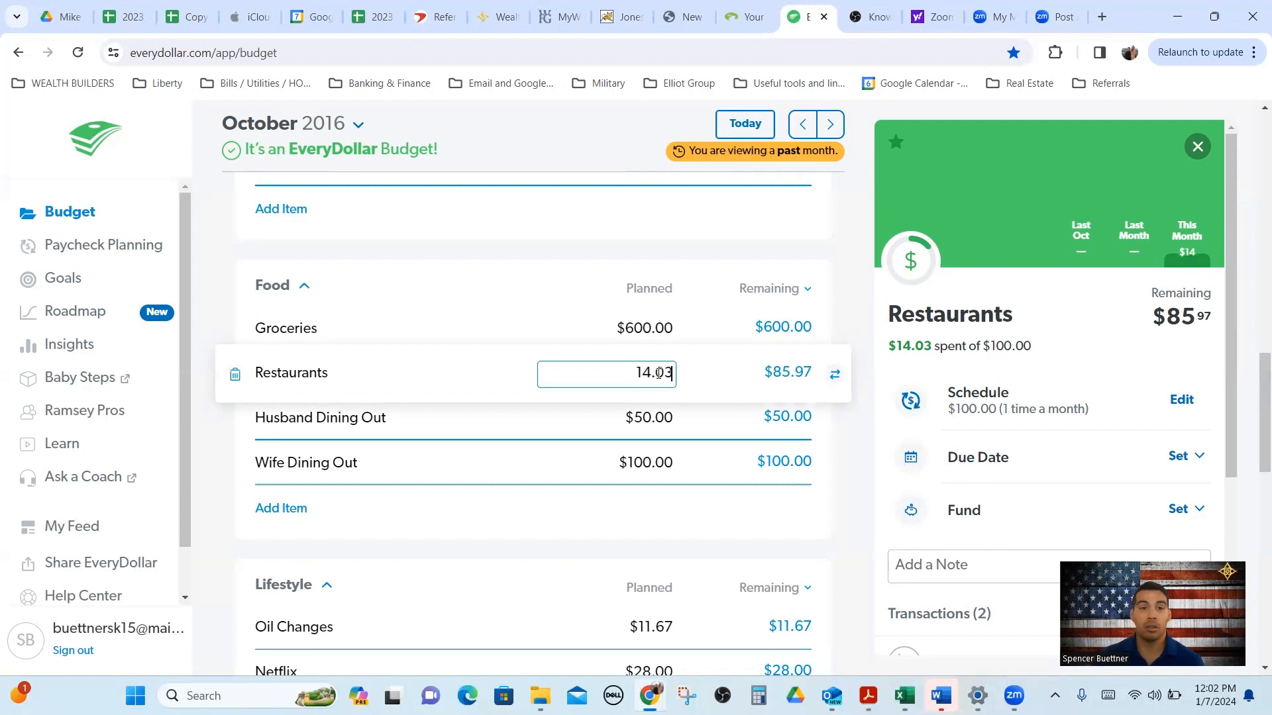
{"action": "key", "text": "Tab"}
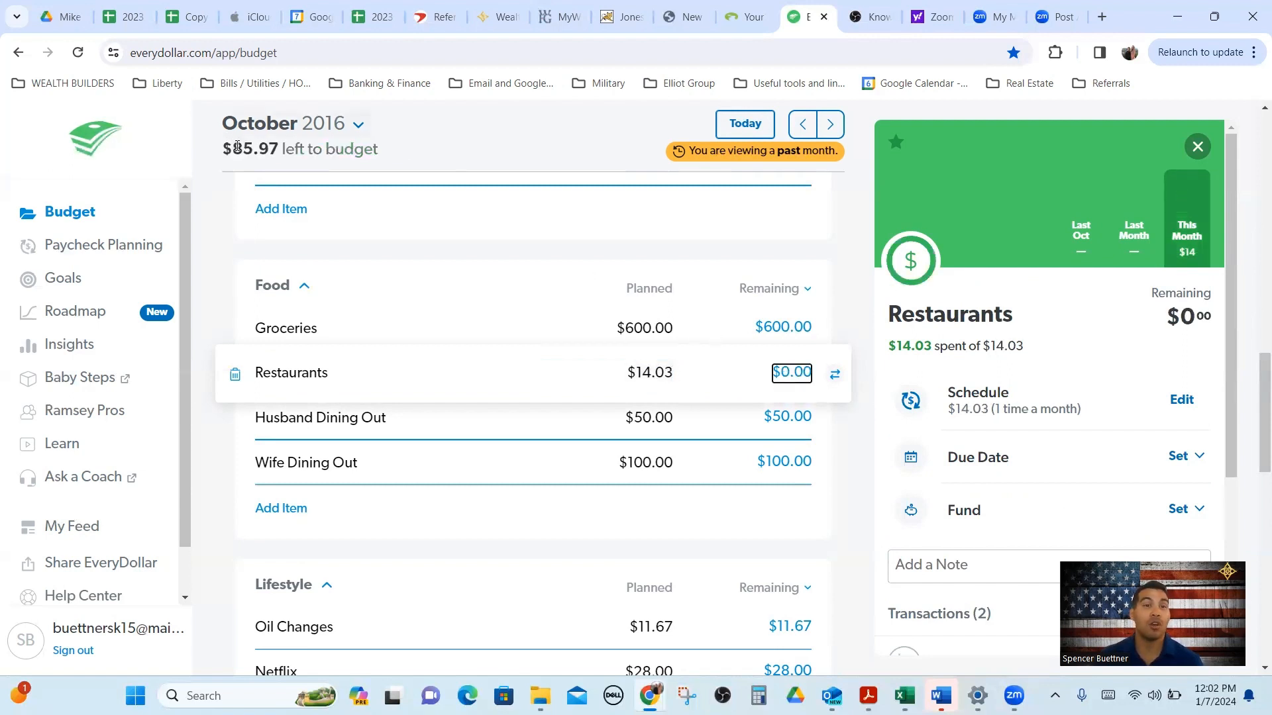
- Review the planned and remaining amounts in the Transportation, Food and Lifestyle categories, and close the Restaurants item details
{"action": "scroll", "coordinate": [391, 351], "scroll_direction": "up", "scroll_amount": 5}
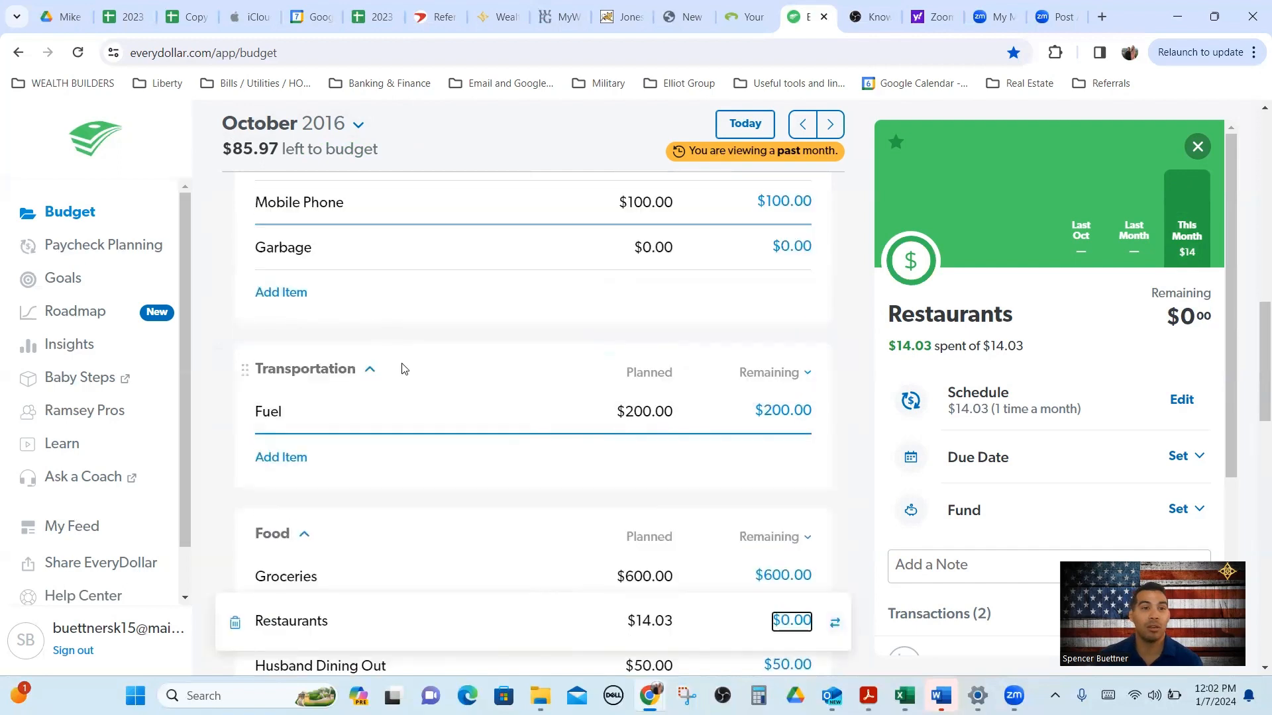
{"action": "scroll", "coordinate": [424, 431], "scroll_direction": "up", "scroll_amount": 4}
{"action": "scroll", "coordinate": [426, 443], "scroll_direction": "down", "scroll_amount": 5}
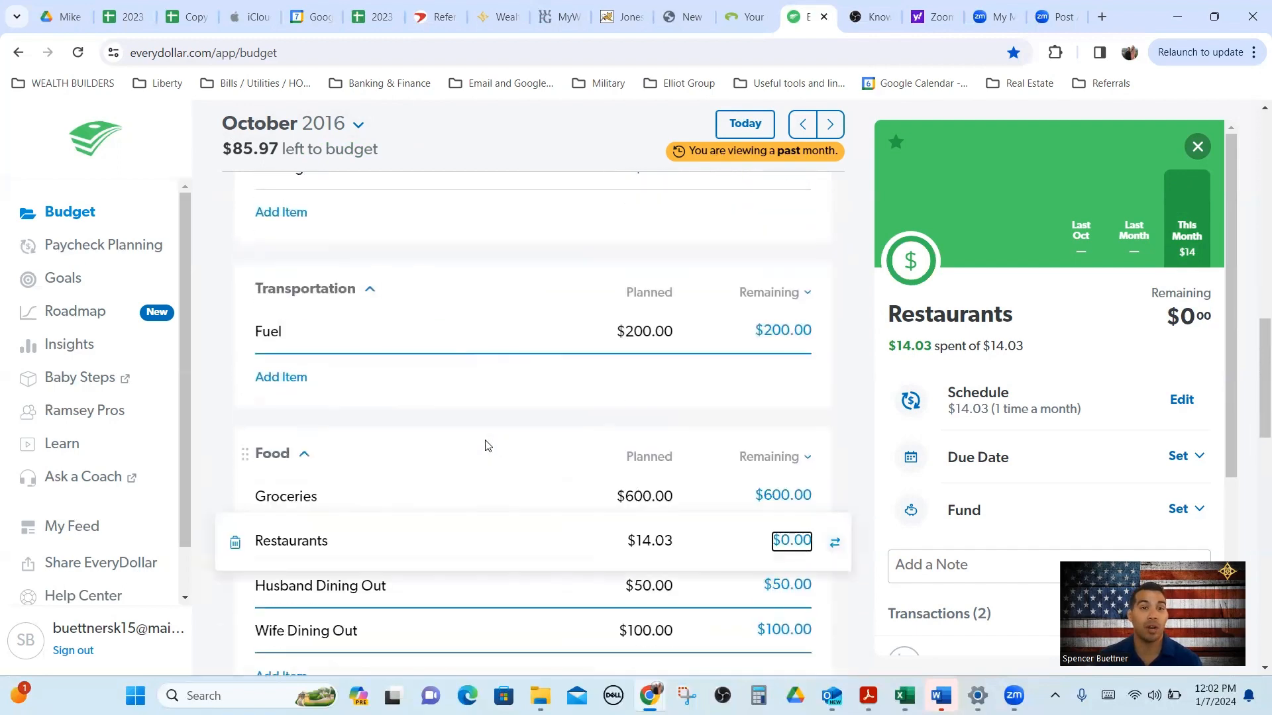
{"action": "scroll", "coordinate": [597, 442], "scroll_direction": "down", "scroll_amount": 4}
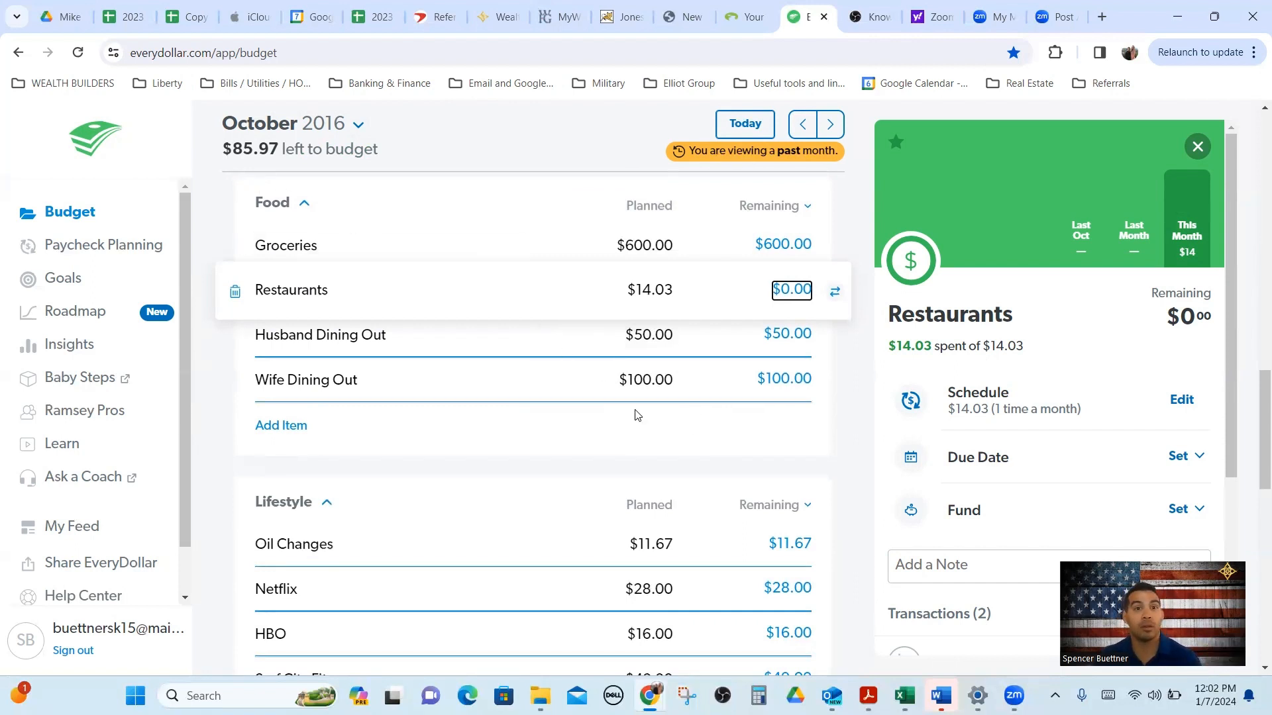
{"action": "scroll", "coordinate": [634, 413], "scroll_direction": "up", "scroll_amount": 2}
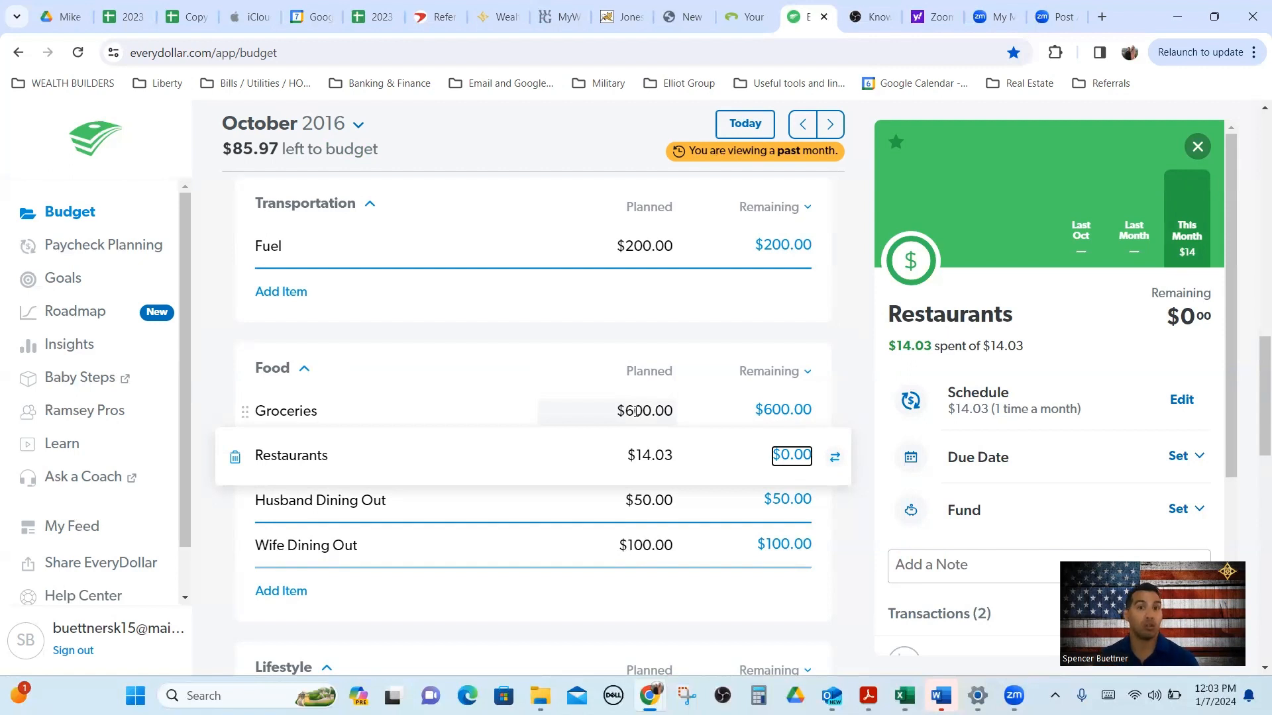
{"action": "left_click", "coordinate": [859, 379]}
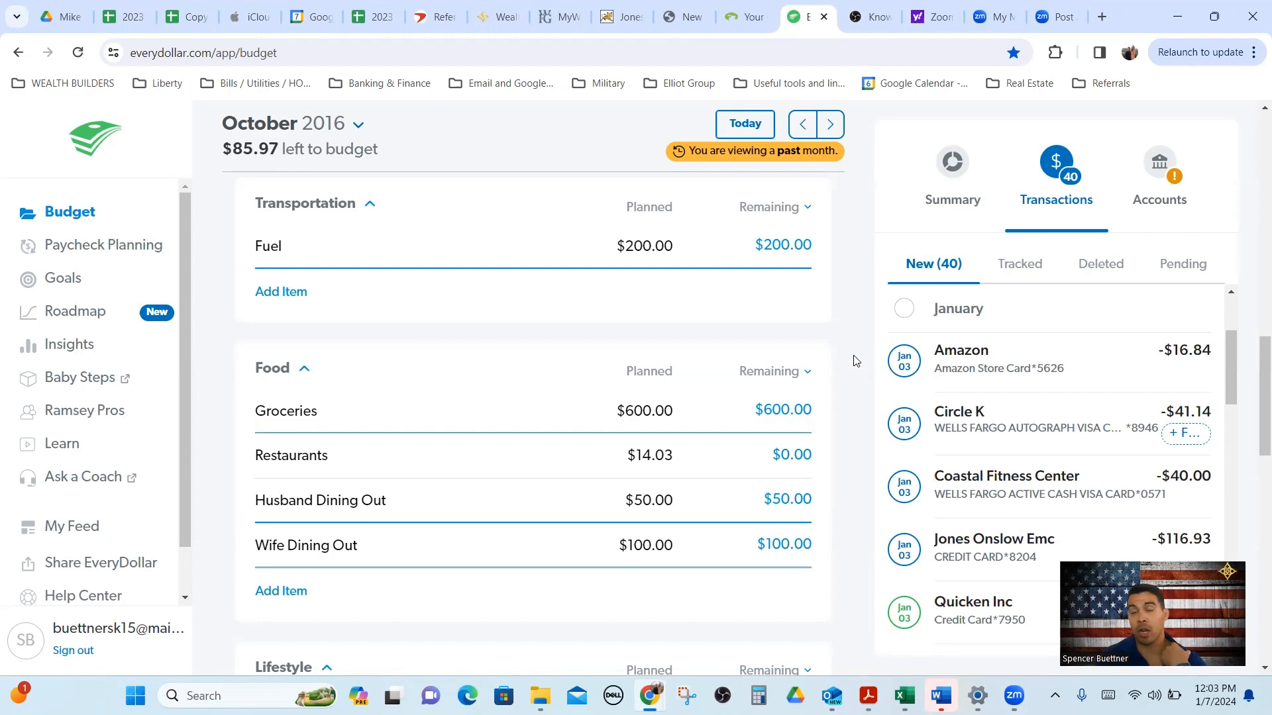
- Look through the unassigned new transactions from January back to the end of the December list
{"action": "scroll", "coordinate": [1060, 404], "scroll_direction": "down", "scroll_amount": 5}
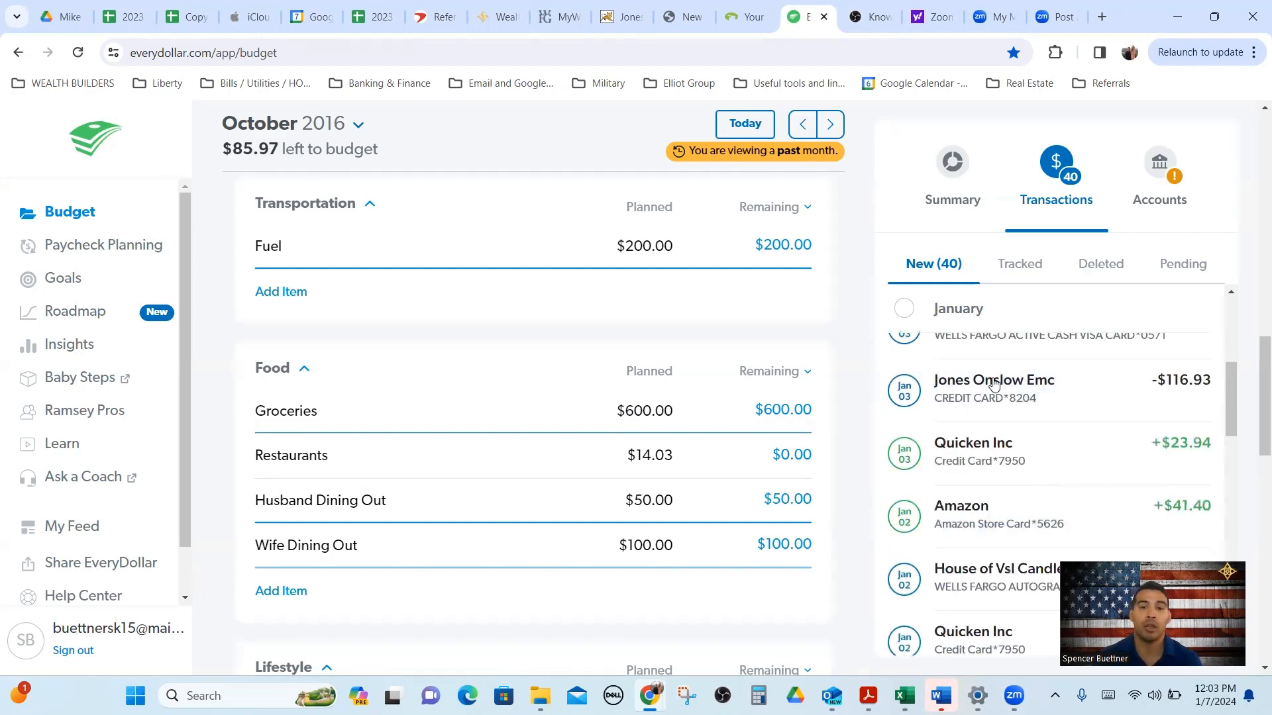
{"action": "scroll", "coordinate": [1063, 404], "scroll_direction": "down", "scroll_amount": 15}
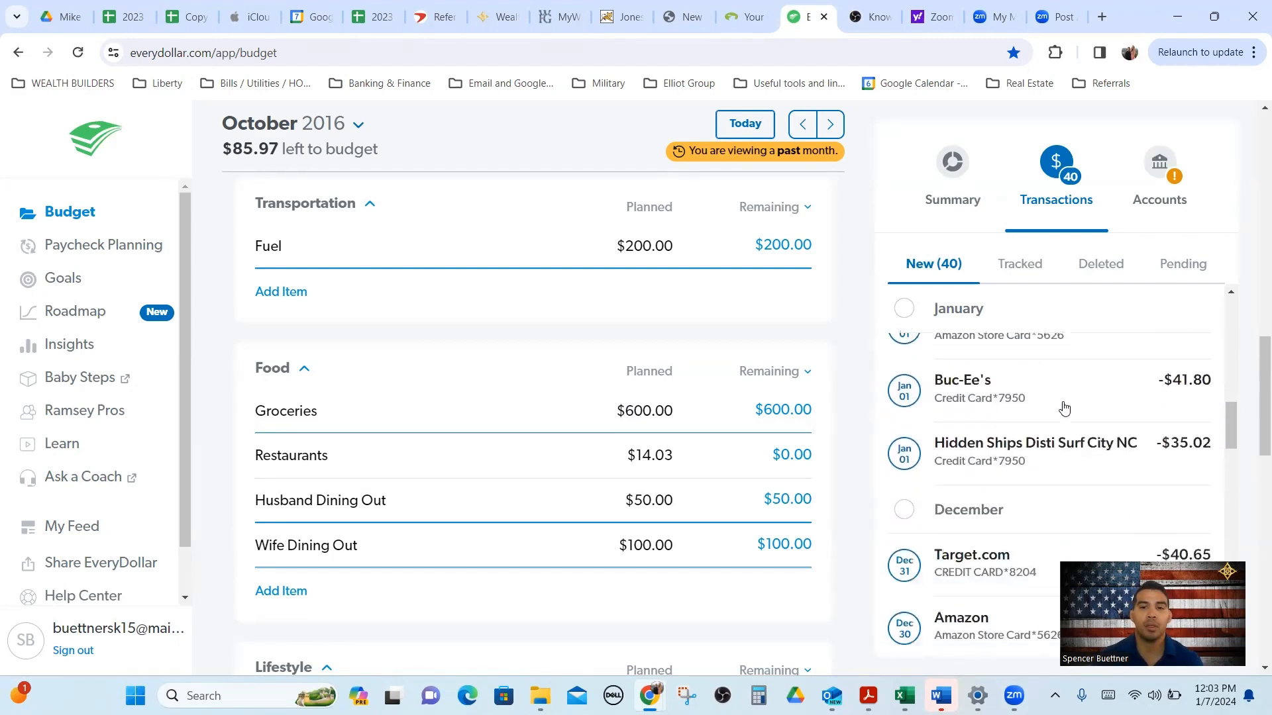
{"action": "scroll", "coordinate": [1065, 411], "scroll_direction": "down", "scroll_amount": 8}
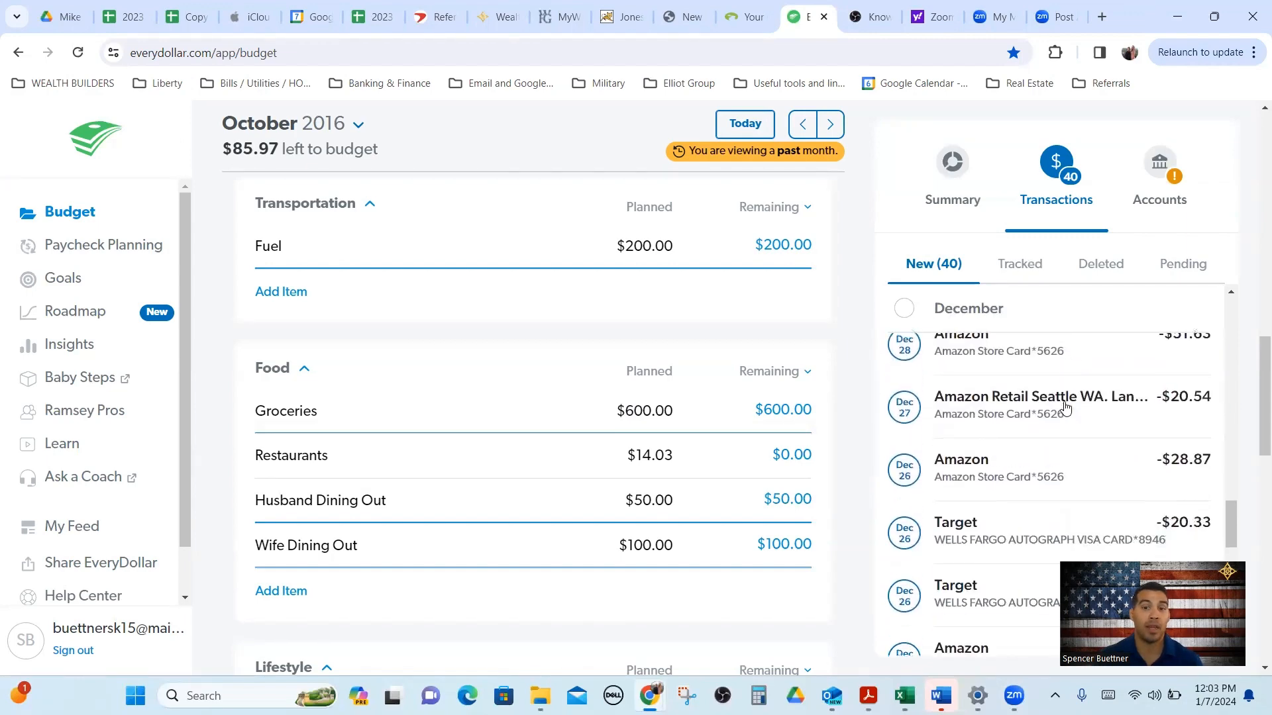
{"action": "scroll", "coordinate": [1065, 408], "scroll_direction": "down", "scroll_amount": 6}
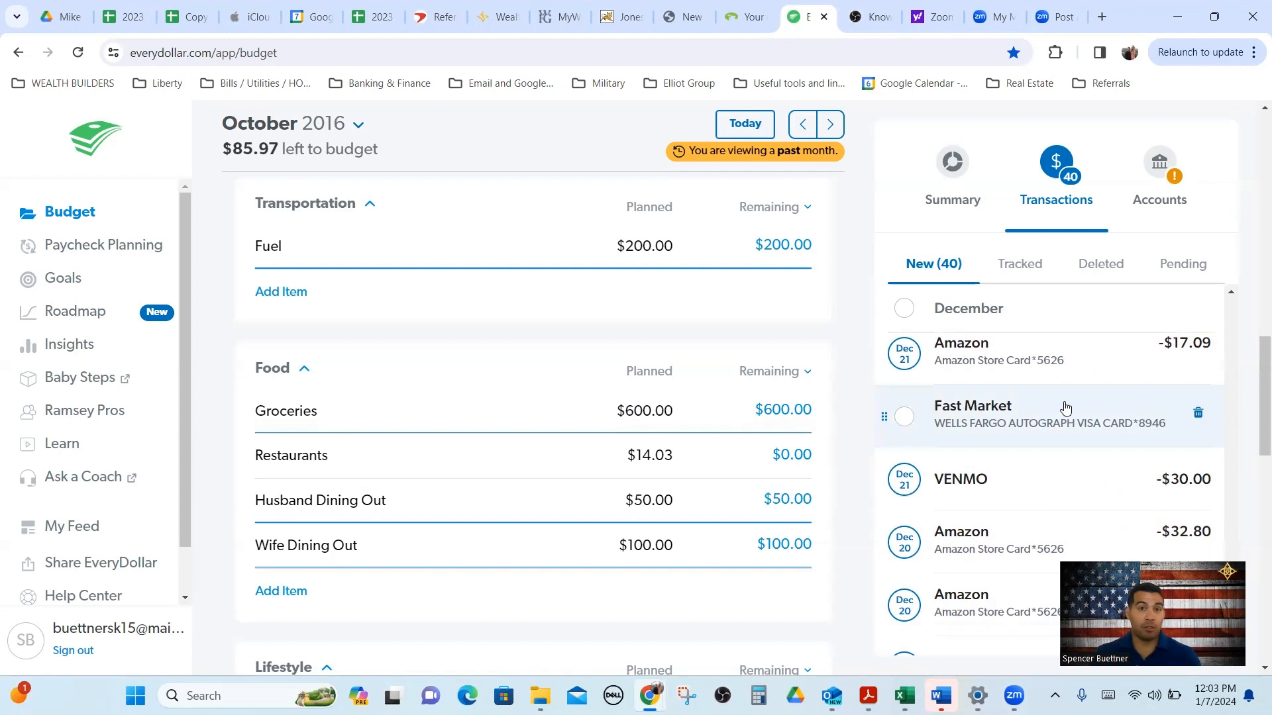
{"action": "scroll", "coordinate": [1067, 410], "scroll_direction": "down", "scroll_amount": 2}
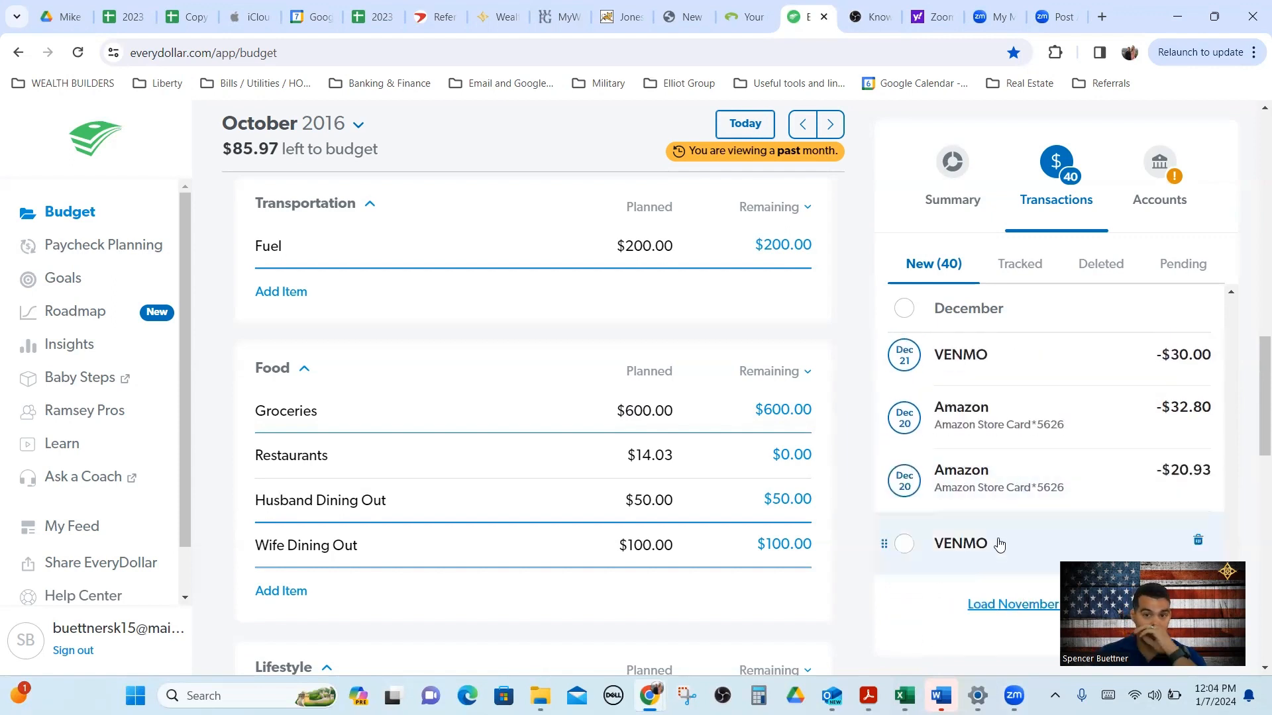
{"action": "scroll", "coordinate": [1000, 538], "scroll_direction": "up", "scroll_amount": 3}
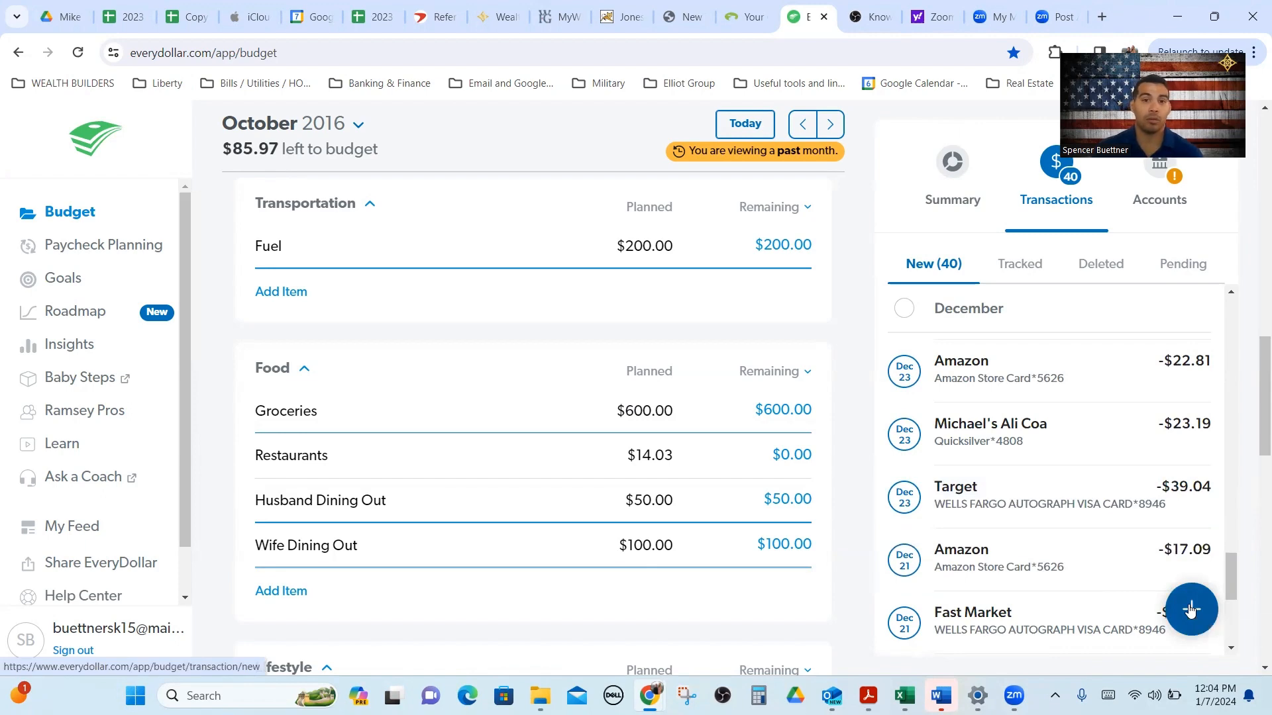
- Add a manual $40.00 expense dated 01/06/24 for Popeyes Chicken, without choosing a budget item
{"action": "left_click", "coordinate": [1190, 609]}
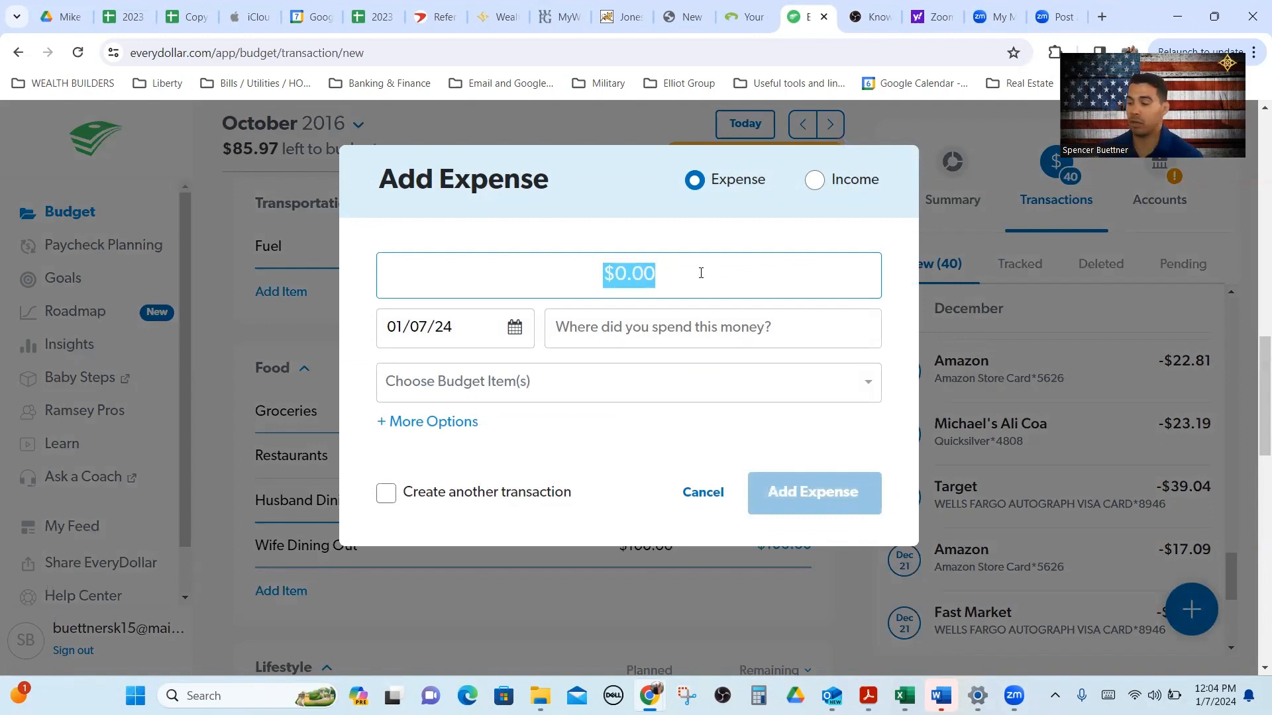
{"action": "type", "text": "40"}
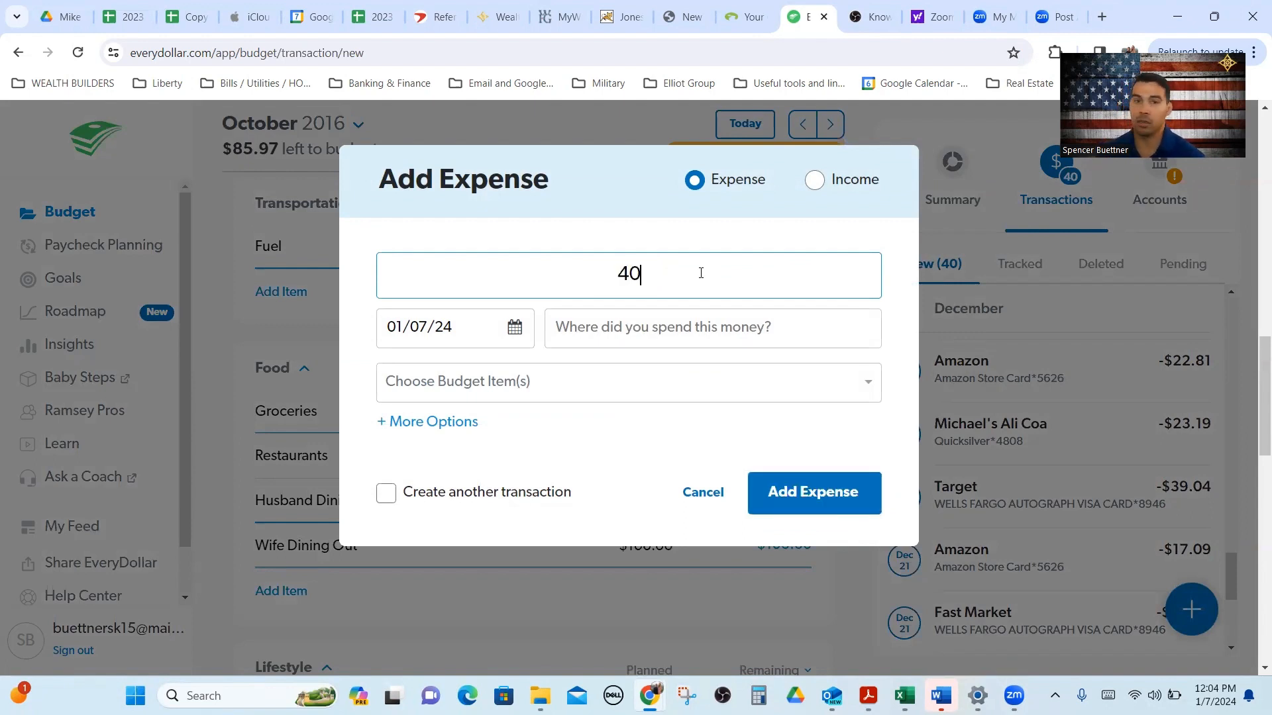
{"action": "left_click", "coordinate": [413, 326]}
{"action": "left_click", "coordinate": [515, 327]}
{"action": "left_click", "coordinate": [614, 436]}
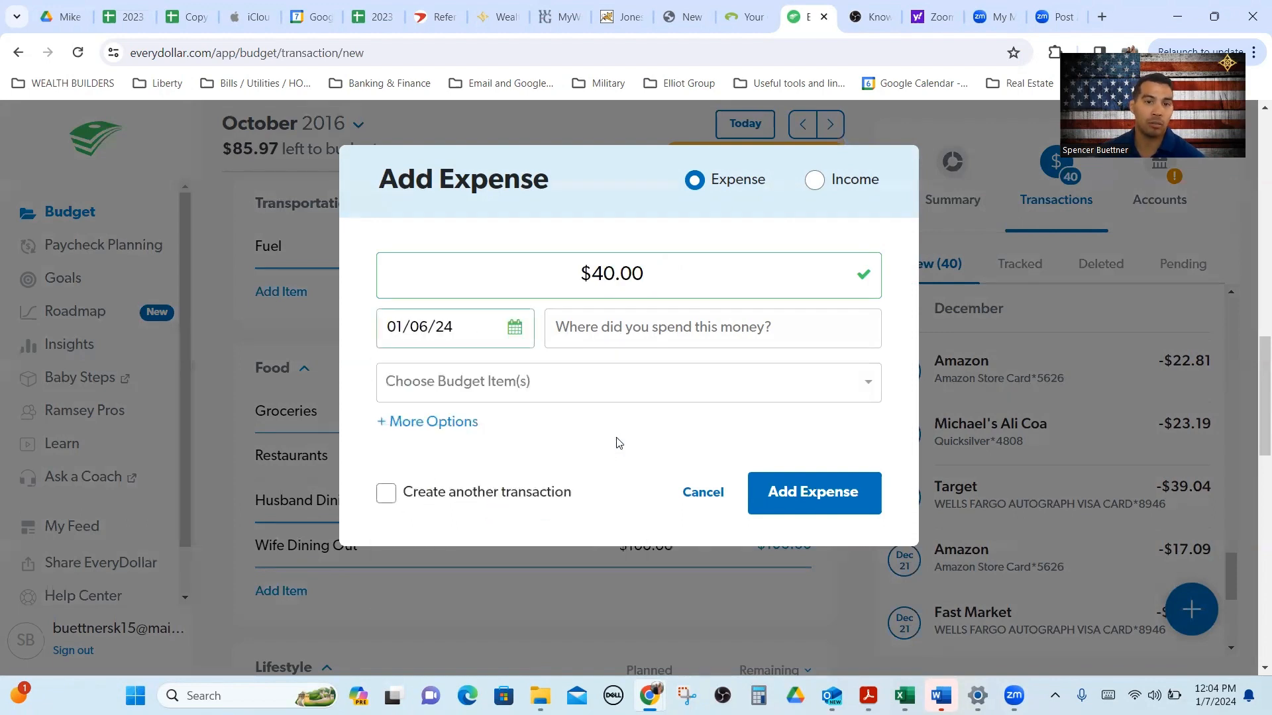
{"action": "left_click", "coordinate": [659, 329]}
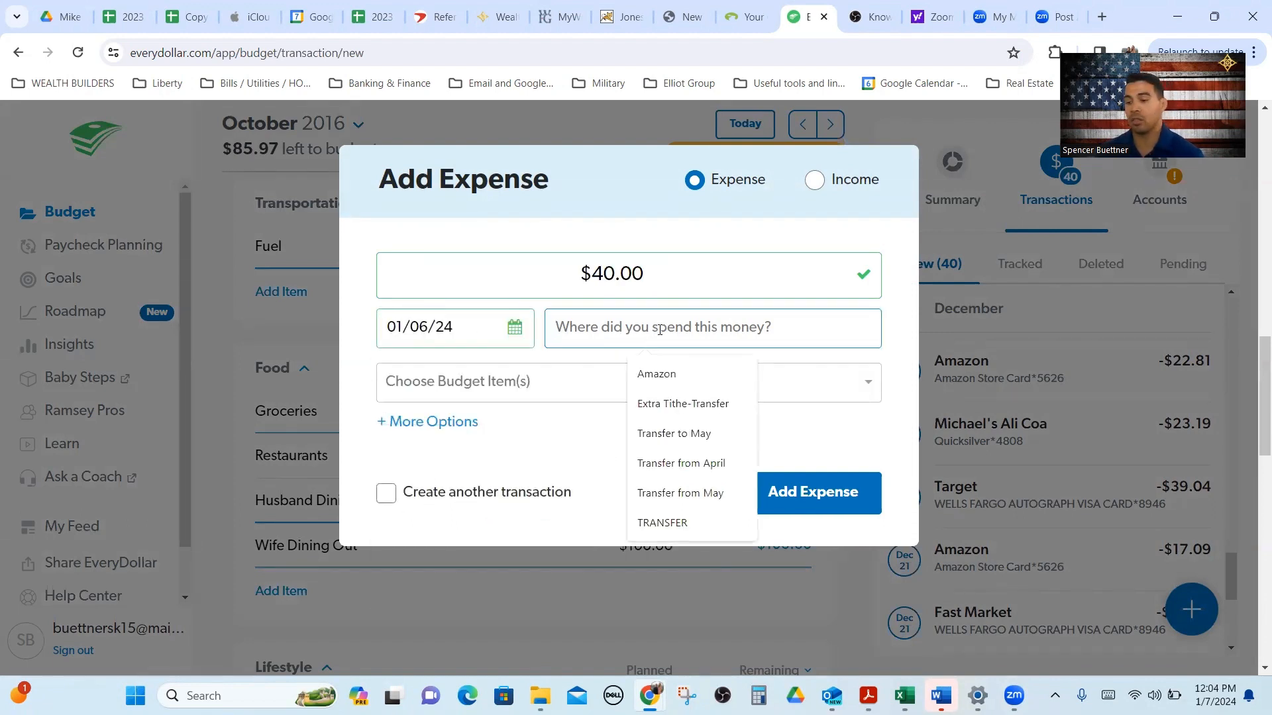
{"action": "type", "text": "Pop"}
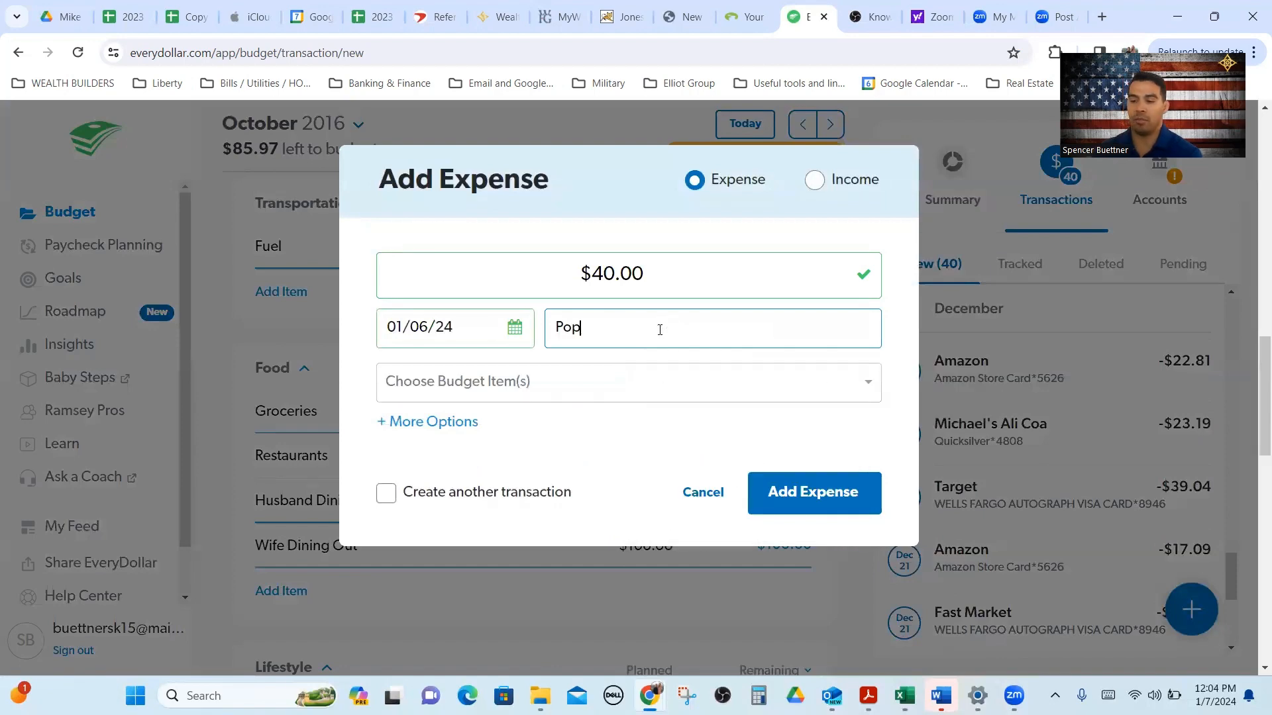
{"action": "type", "text": "eyes Chicken"}
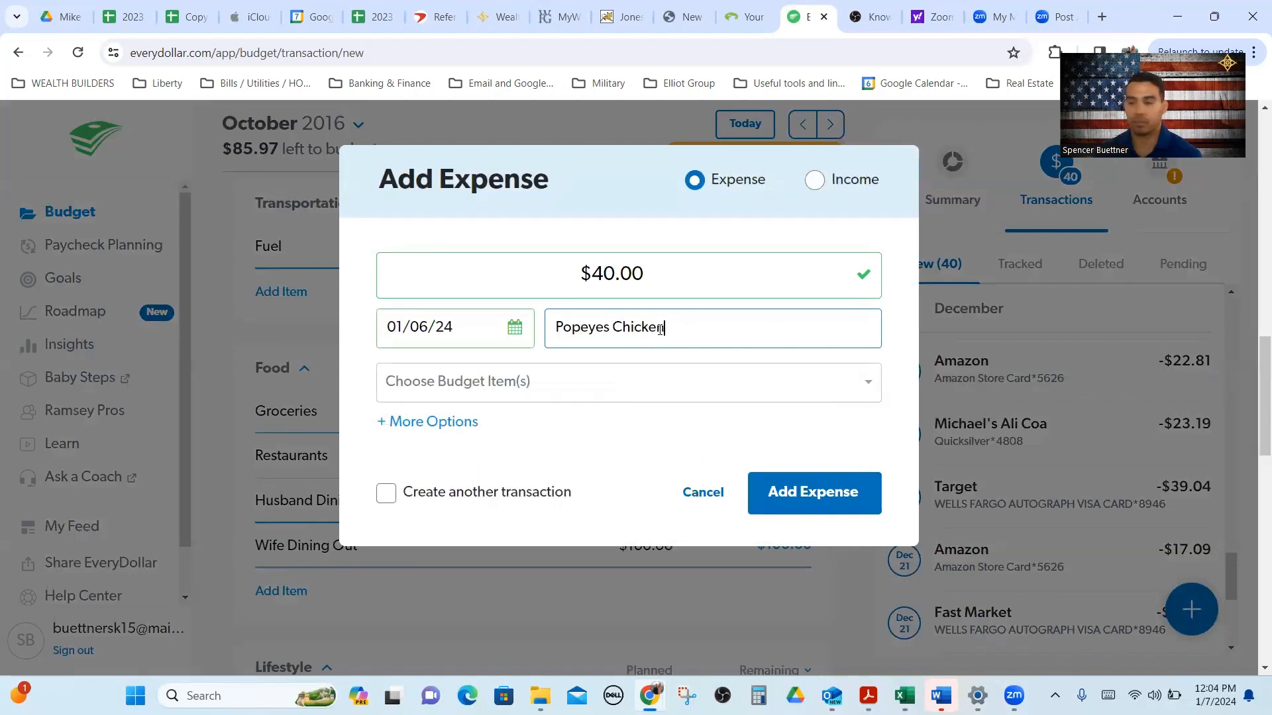
{"action": "key", "text": "Return"}
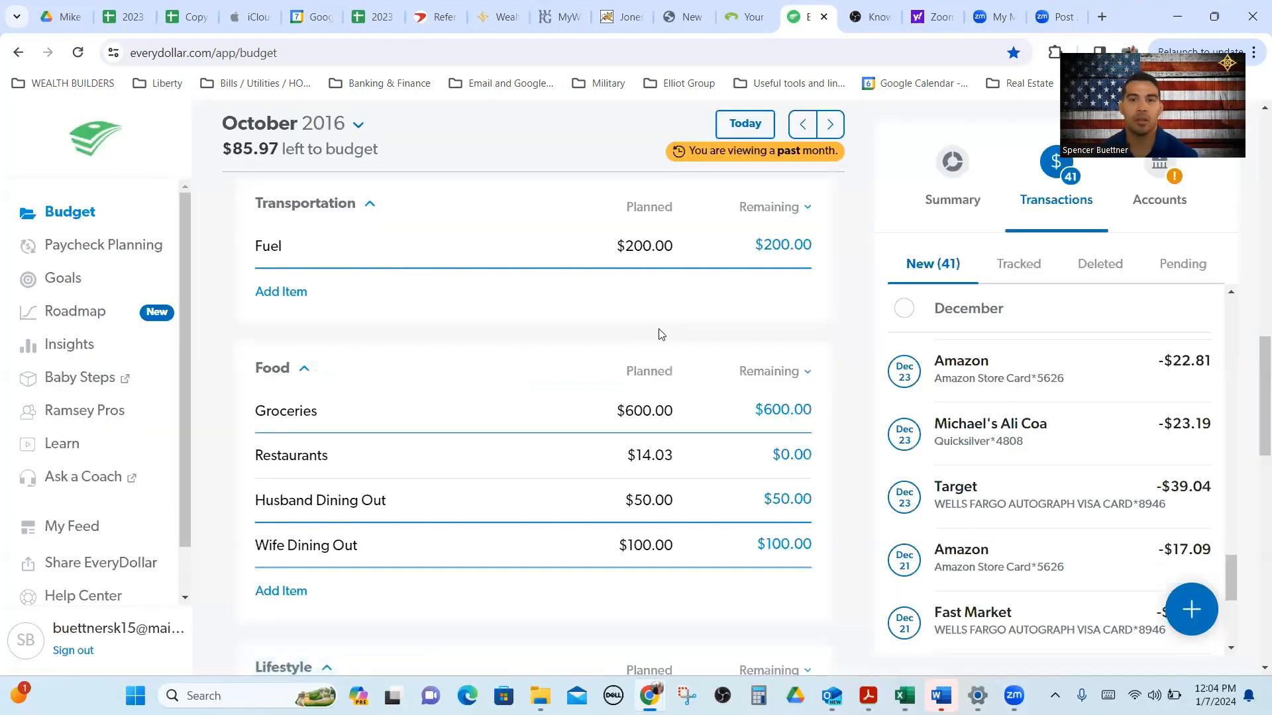
- Delete the manually added Popeyes Chicken expense from the new January transactions
{"action": "scroll", "coordinate": [877, 459], "scroll_direction": "up", "scroll_amount": 10}
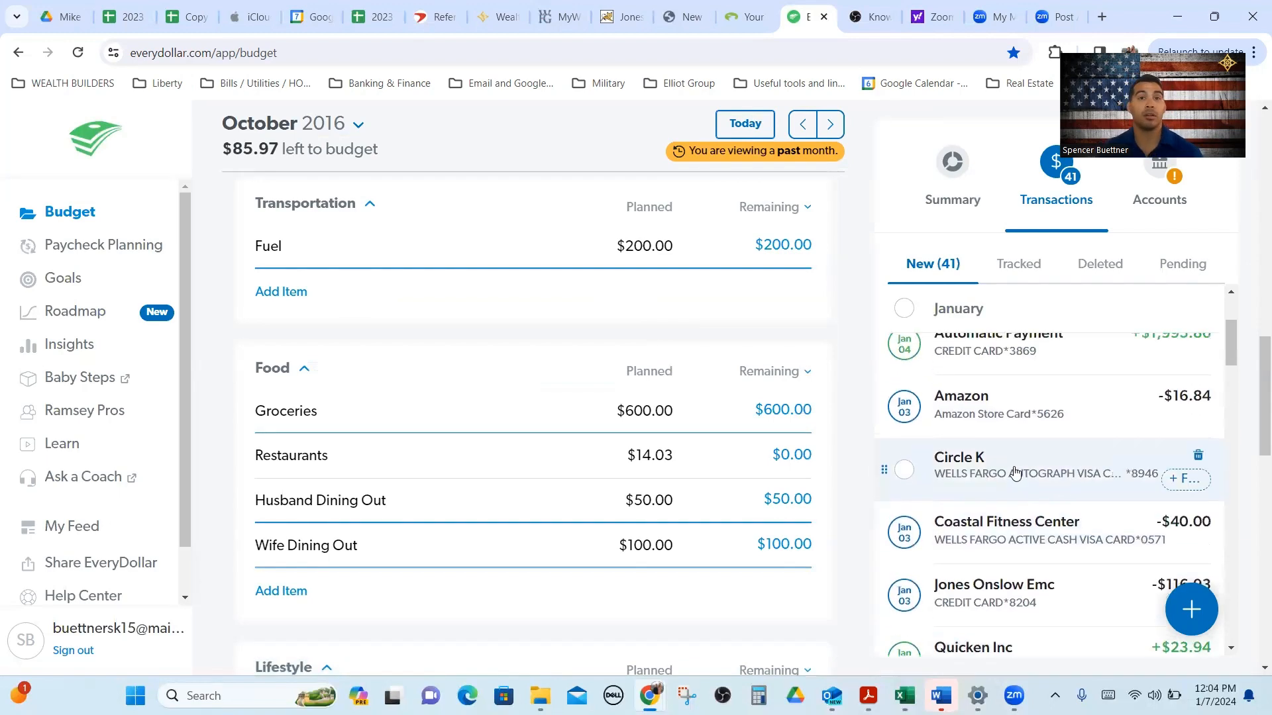
{"action": "left_click_drag", "start_coordinate": [969, 406], "coordinate": [676, 515]}
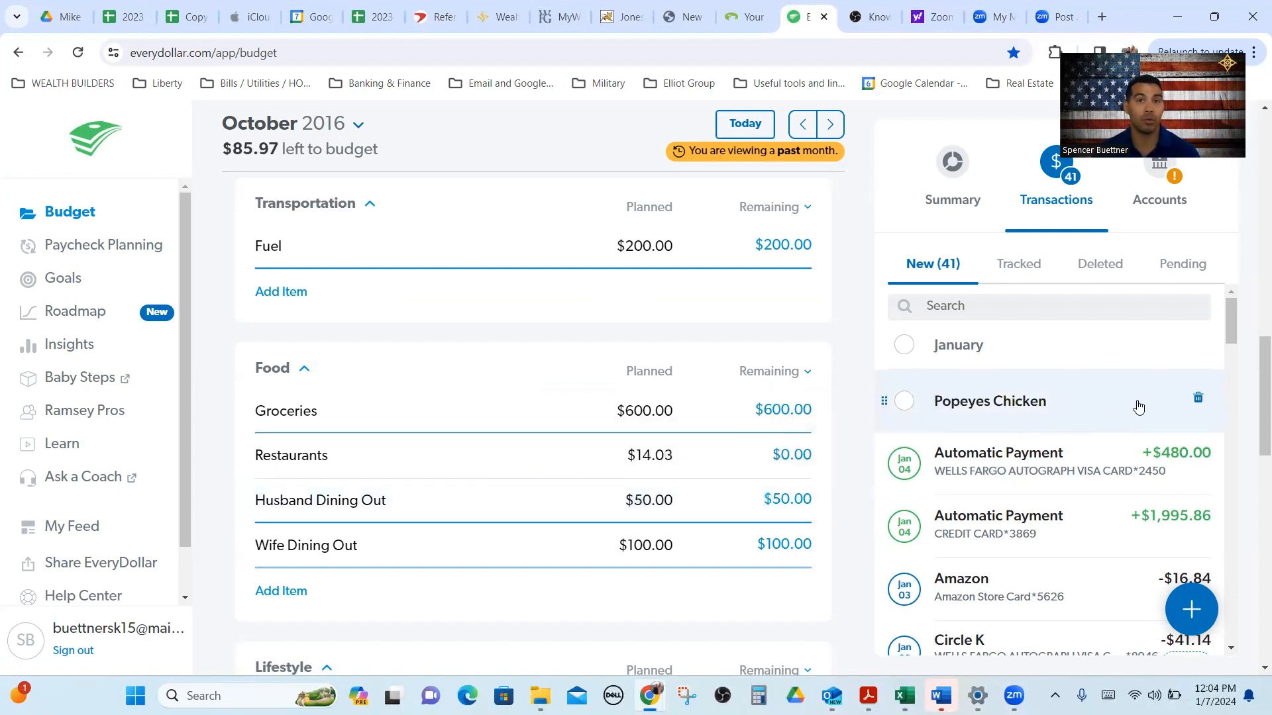
{"action": "left_click", "coordinate": [1197, 398]}
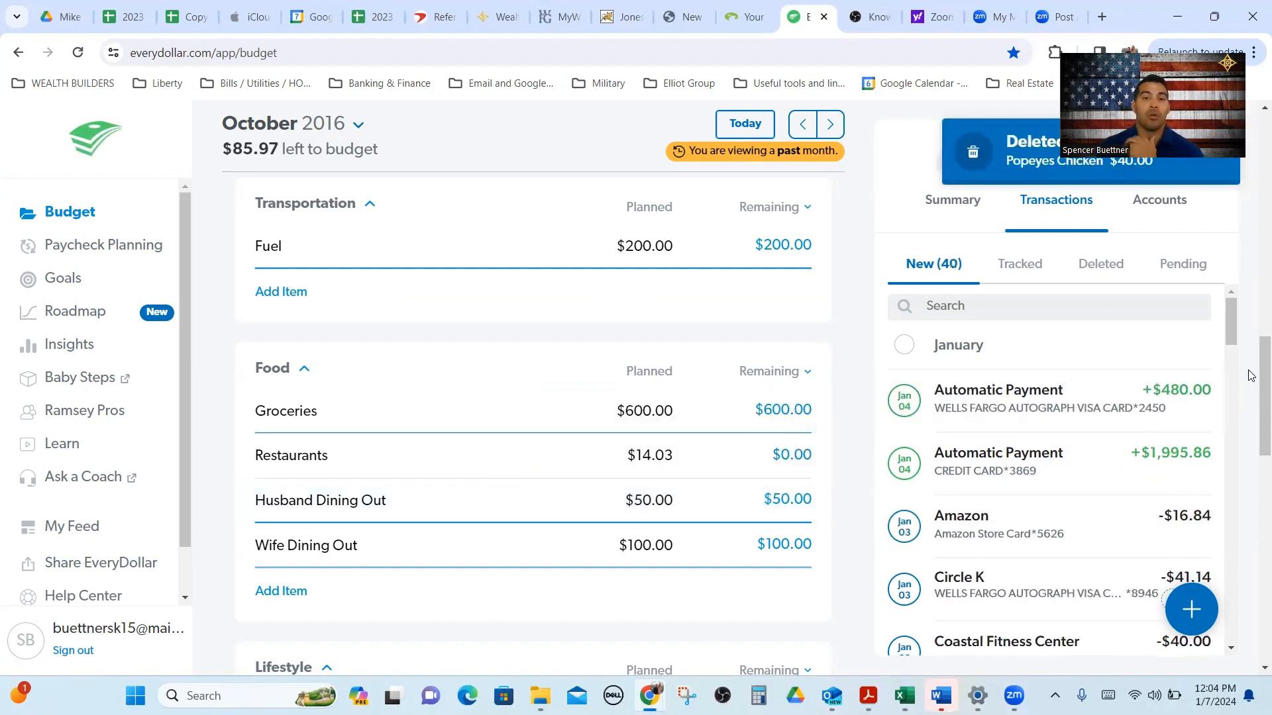